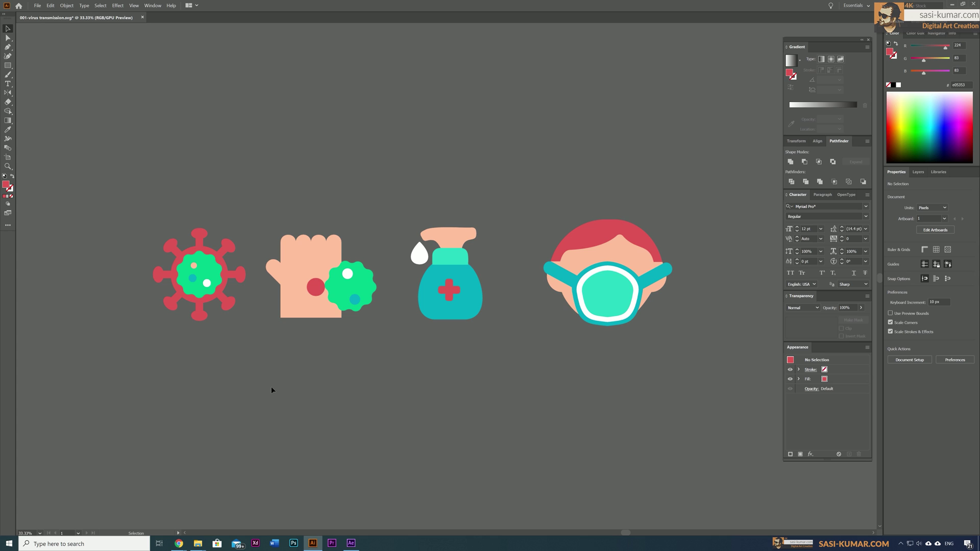
Step: Examine the separate shapes that make up the virus icon and the hand icon with its green germ
{"action": "key", "text": "ctrl+equal"}
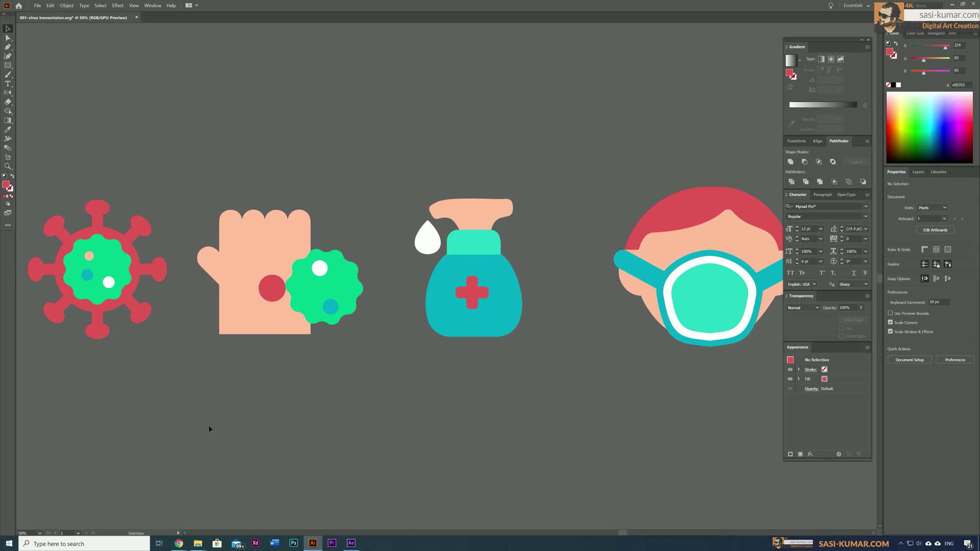
{"action": "left_click", "coordinate": [141, 225]}
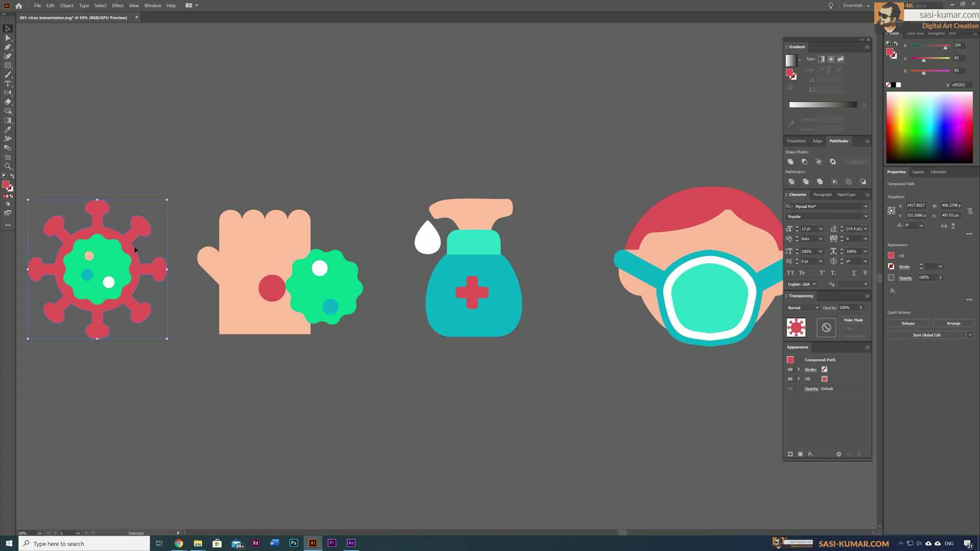
{"action": "left_click", "coordinate": [115, 252]}
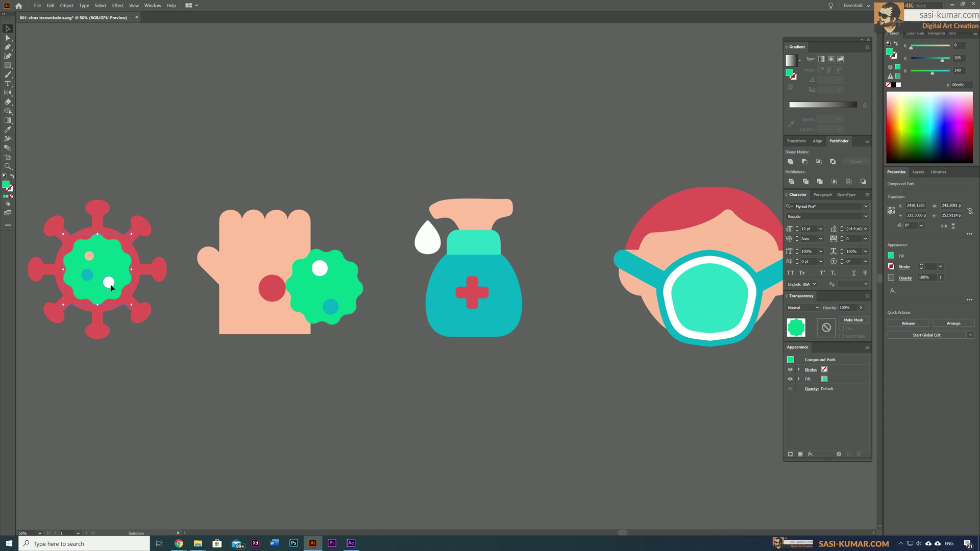
{"action": "left_click", "coordinate": [109, 283]}
{"action": "left_click", "coordinate": [87, 274]}
{"action": "left_click", "coordinate": [90, 258]}
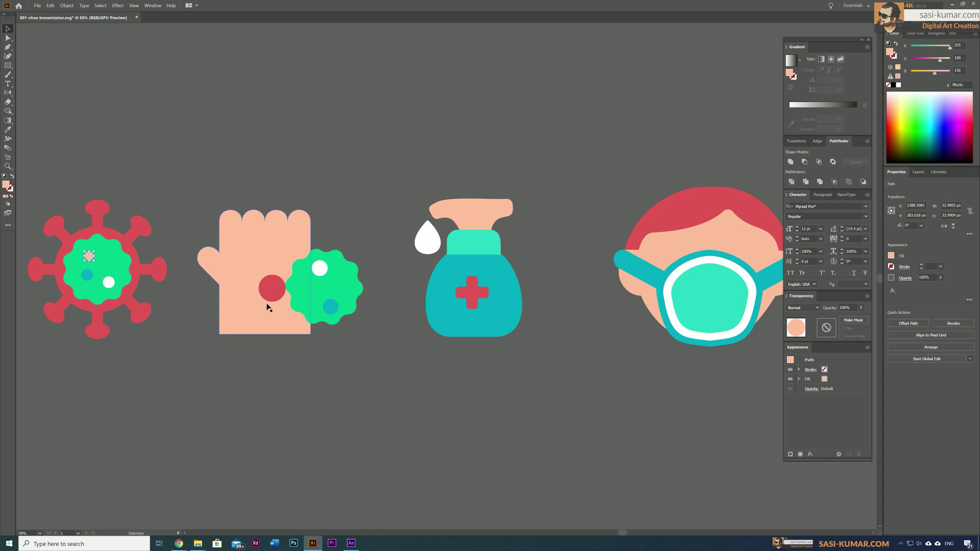
{"action": "left_click", "coordinate": [285, 364]}
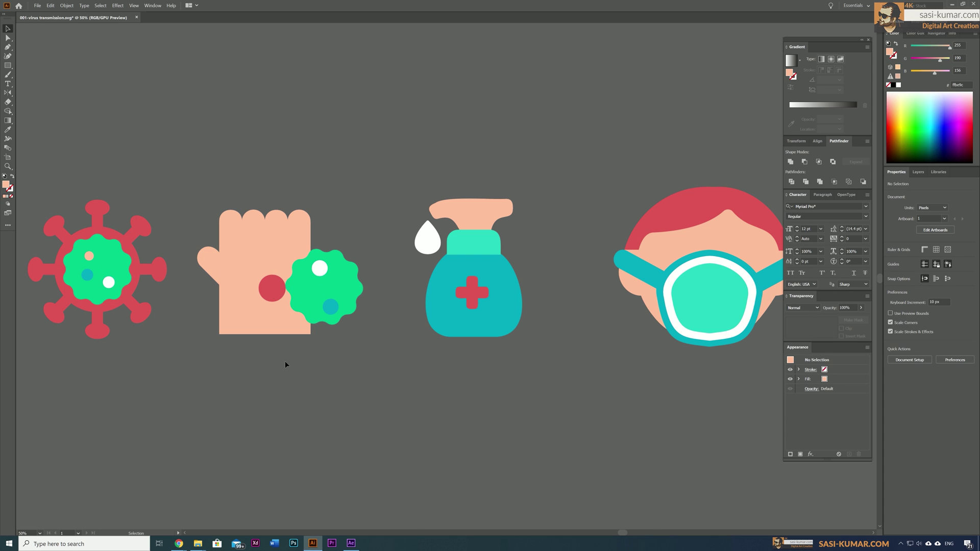
{"action": "left_click", "coordinate": [268, 258]}
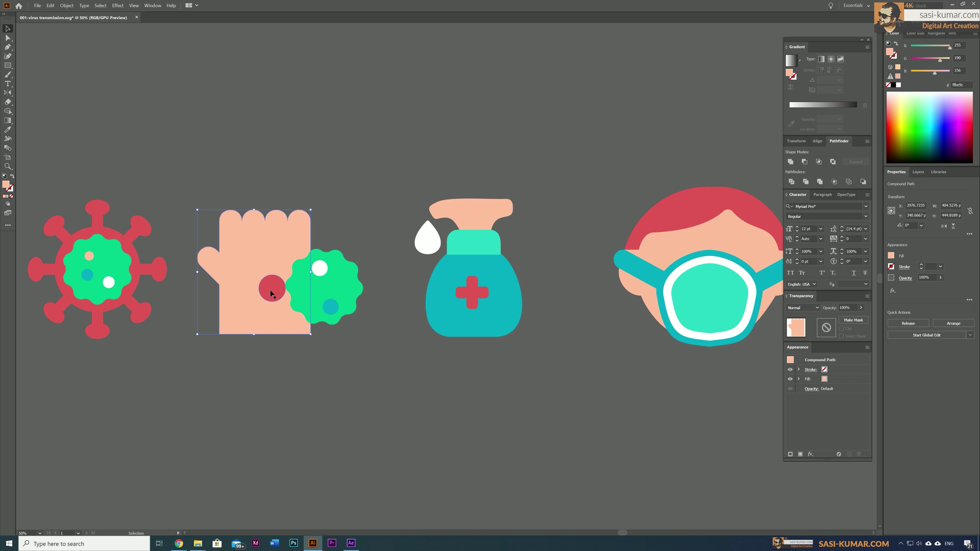
{"action": "left_click", "coordinate": [271, 295]}
{"action": "left_click", "coordinate": [320, 269]}
{"action": "left_click", "coordinate": [329, 307]}
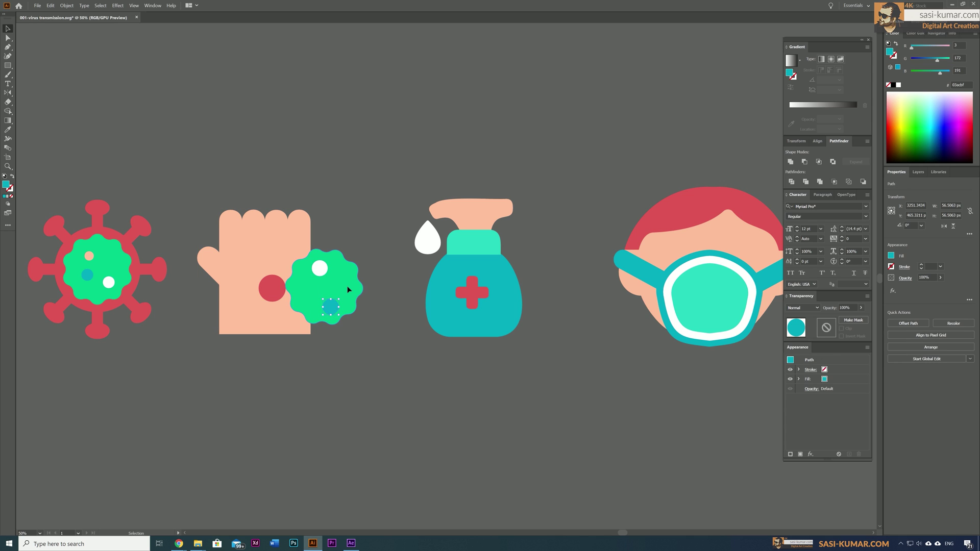
{"action": "left_click", "coordinate": [351, 292]}
{"action": "left_click", "coordinate": [354, 452]}
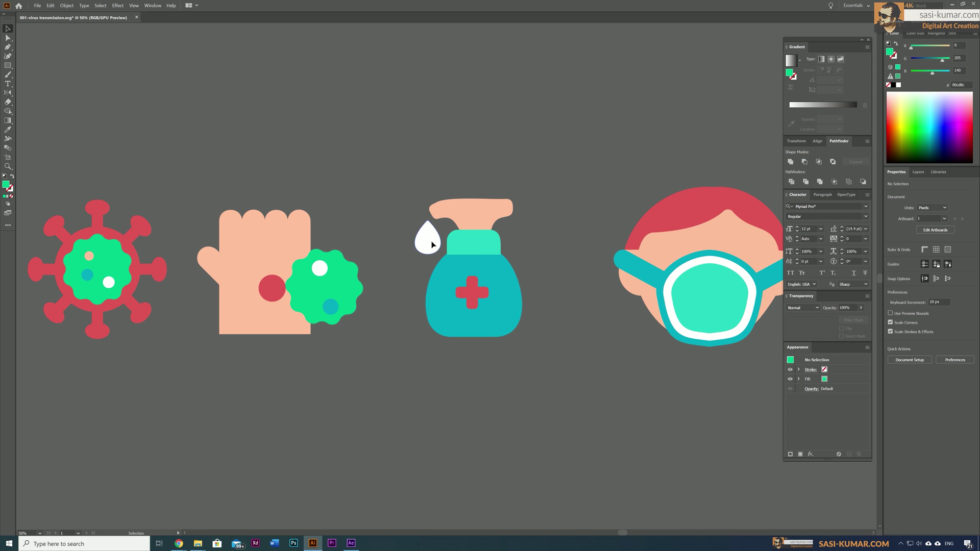
Step: Examine the shapes of the sanitizer bottle and masked face, and compare the red shapes across the virus, hand and face icons
{"action": "left_click", "coordinate": [473, 299]}
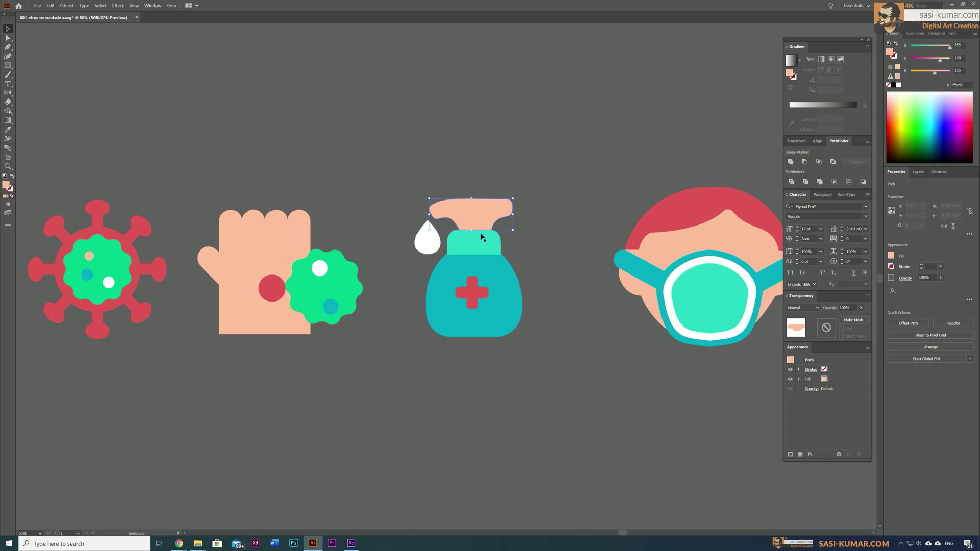
{"action": "left_click", "coordinate": [693, 303]}
{"action": "left_click", "coordinate": [636, 274]}
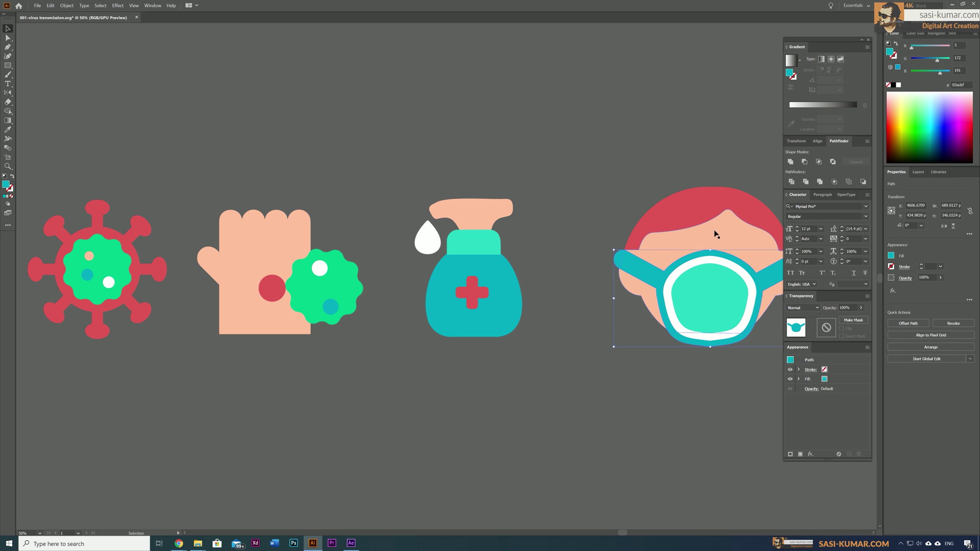
{"action": "left_click", "coordinate": [652, 233]}
{"action": "left_click", "coordinate": [598, 124]}
{"action": "left_click", "coordinate": [146, 226]}
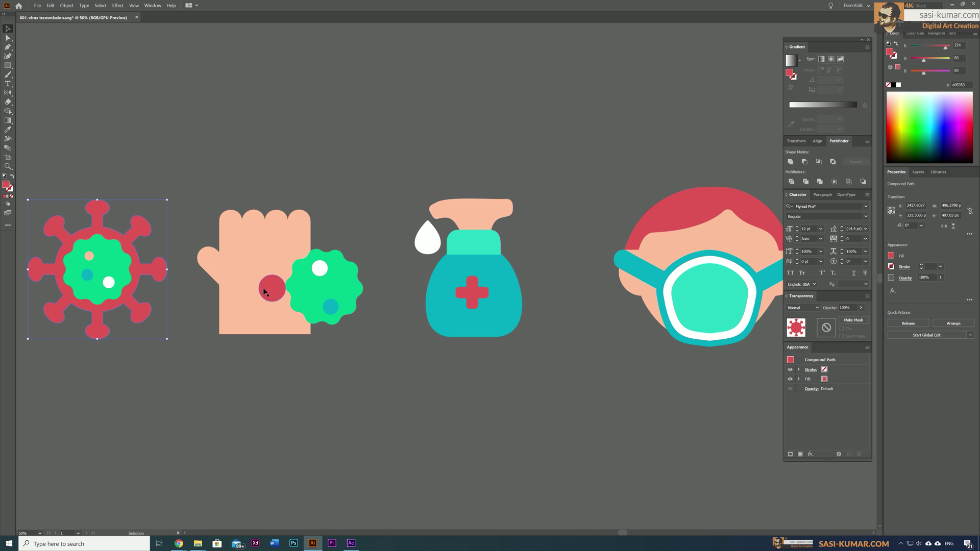
{"action": "left_click", "coordinate": [272, 288]}
{"action": "left_click", "coordinate": [679, 229]}
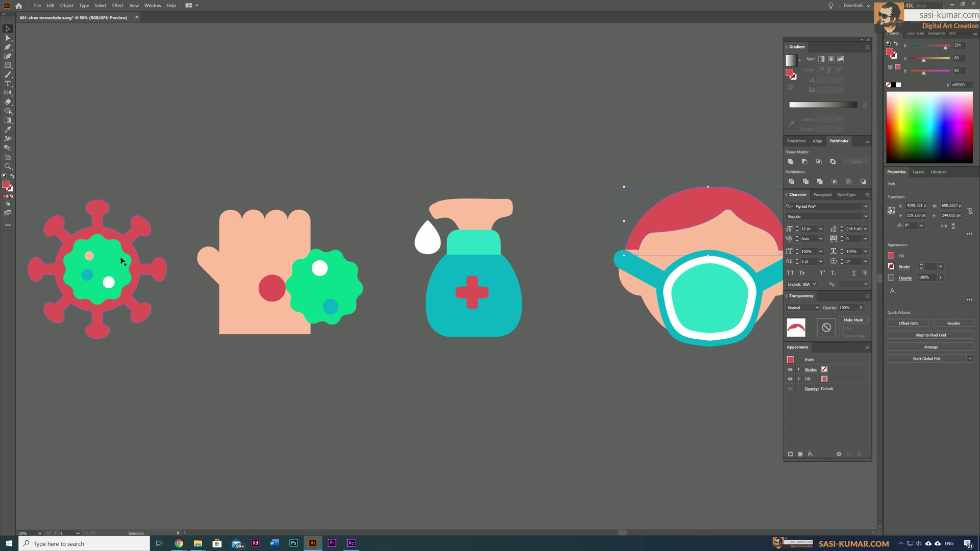
{"action": "left_click", "coordinate": [350, 109]}
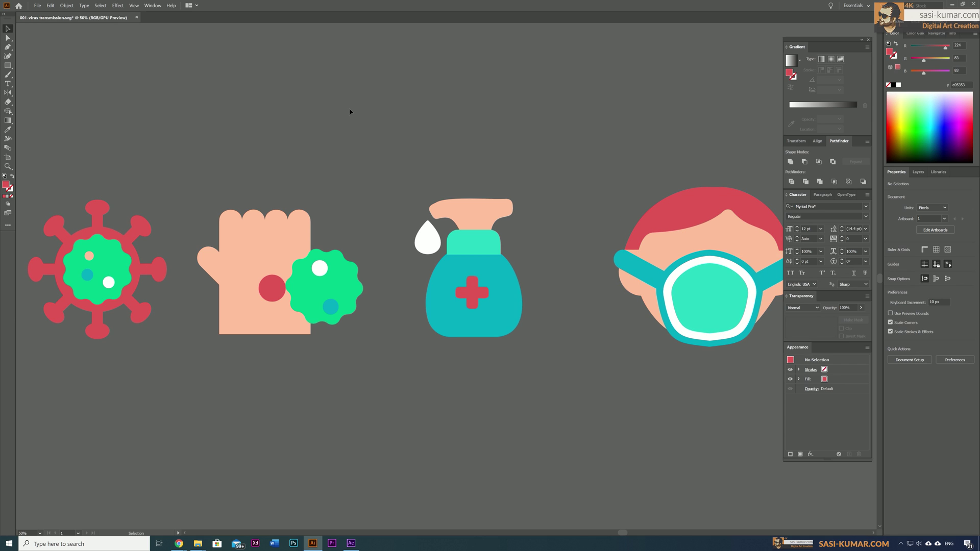
{"action": "key", "text": "ctrl+minus"}
{"action": "left_click_drag", "start_coordinate": [330, 358], "coordinate": [325, 357]}
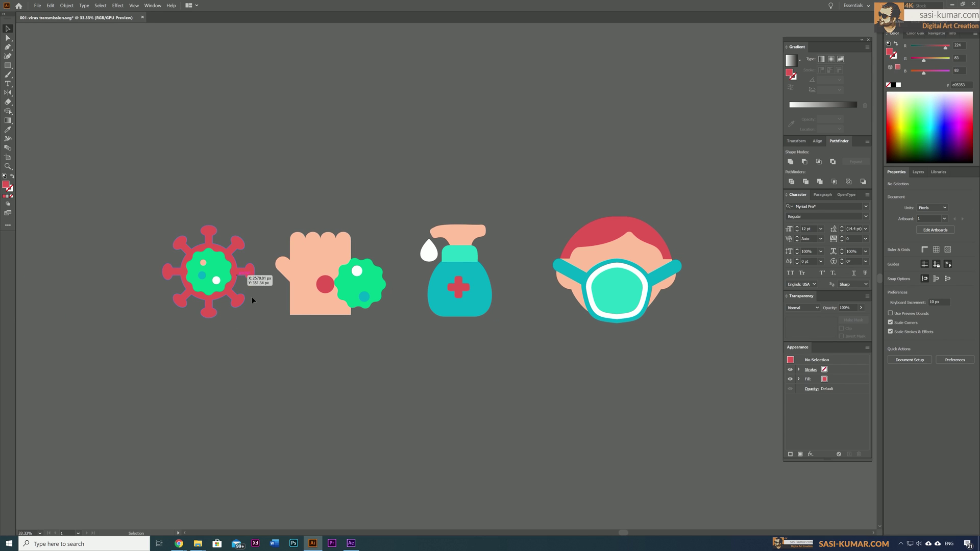
Step: Switch to After Effects and create a new composition with the DA-UHD-4k preset at 60 frames per second
{"action": "left_click", "coordinate": [354, 545]}
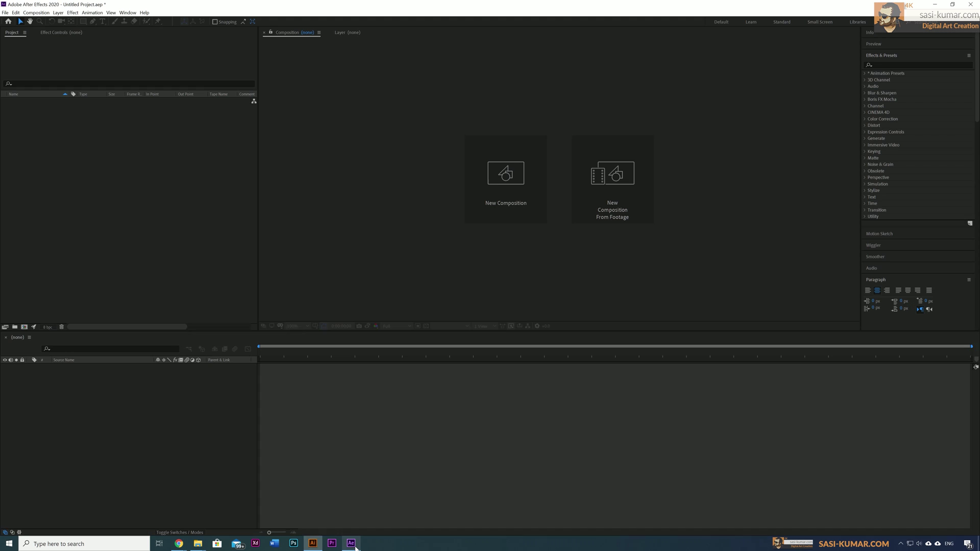
{"action": "left_click", "coordinate": [497, 188]}
{"action": "left_click_drag", "start_coordinate": [409, 83], "coordinate": [557, 79]}
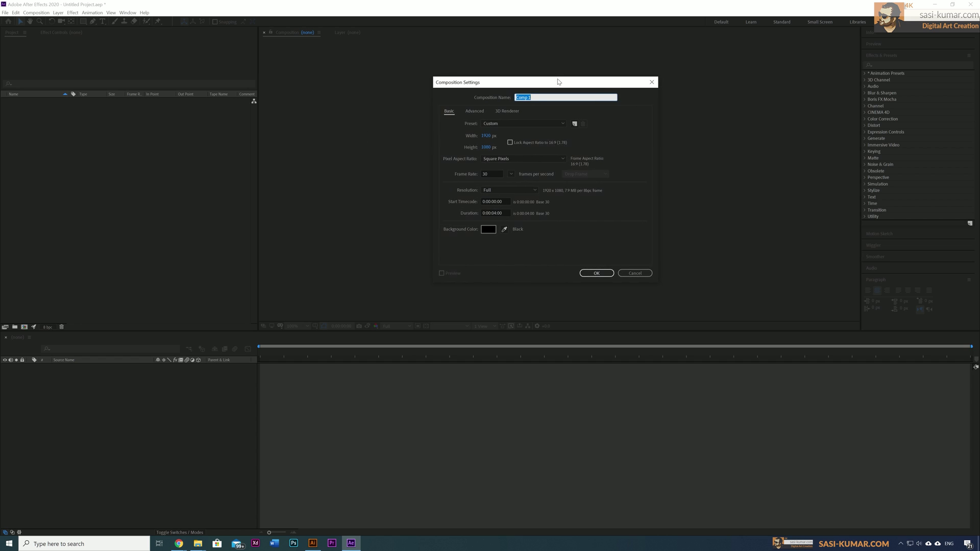
{"action": "left_click", "coordinate": [562, 124]}
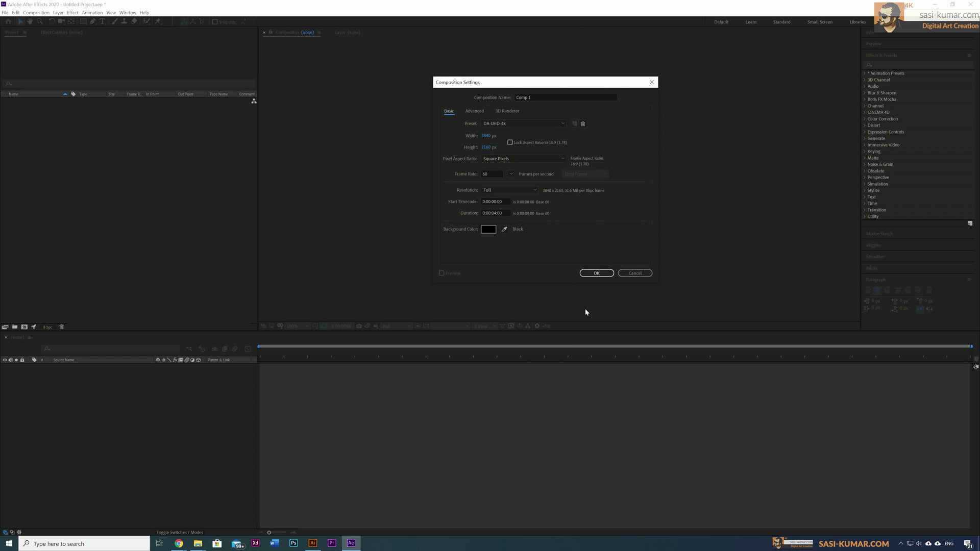
{"action": "left_click", "coordinate": [601, 275]}
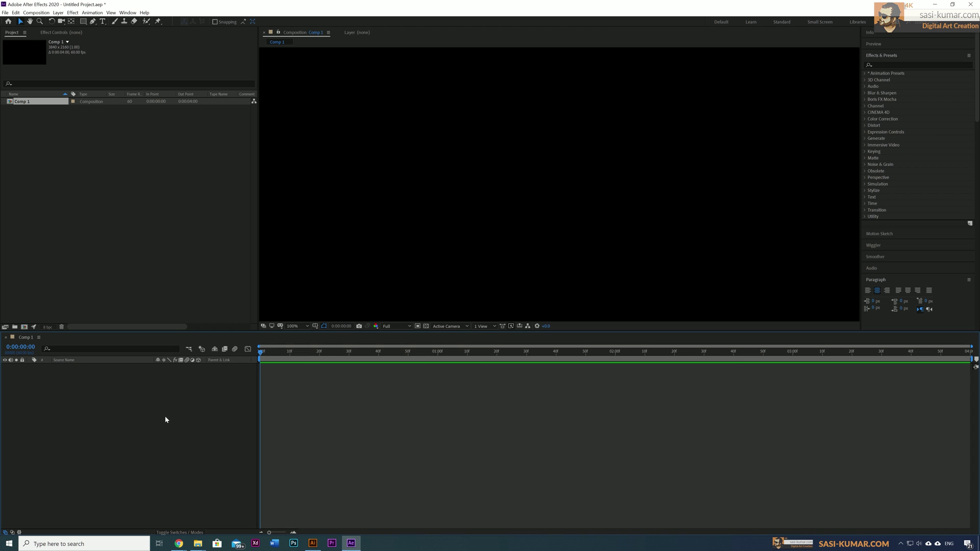
Step: Add an empty shape layer to the composition
{"action": "right_click", "coordinate": [136, 402]}
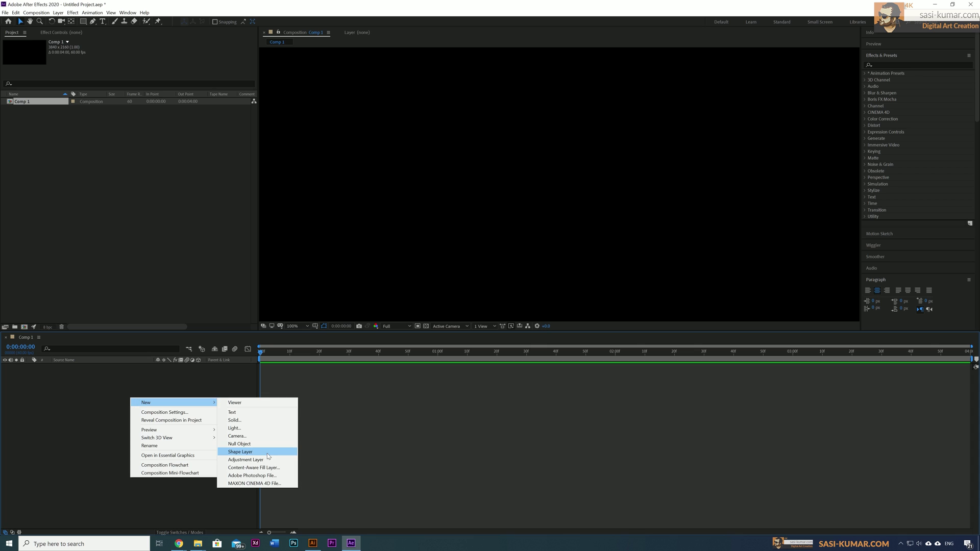
{"action": "left_click", "coordinate": [267, 451]}
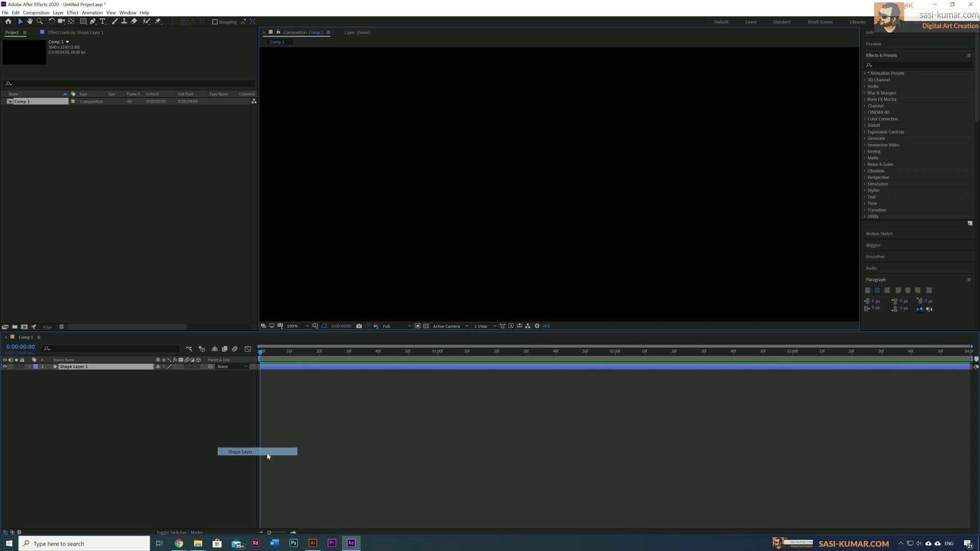
{"action": "left_click", "coordinate": [332, 356]}
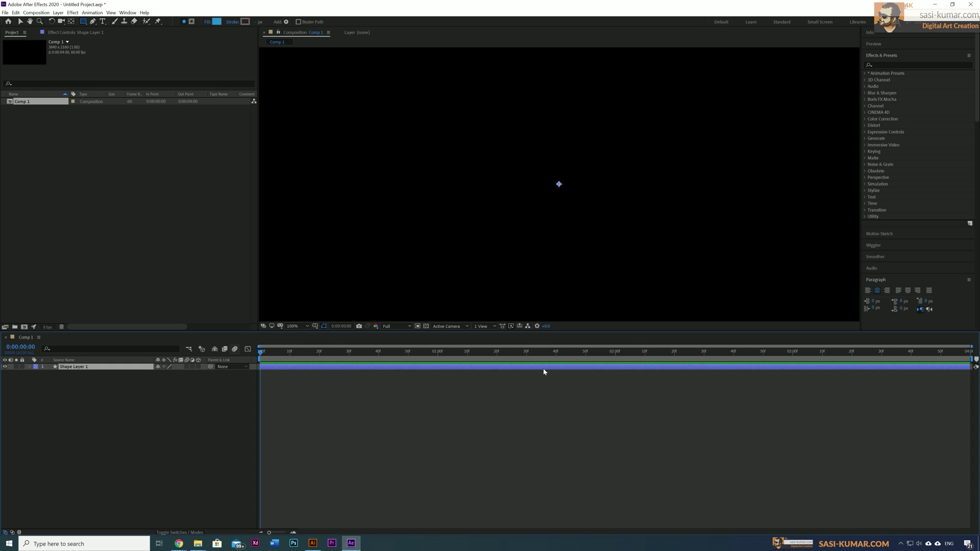
{"action": "key", "text": "v"}
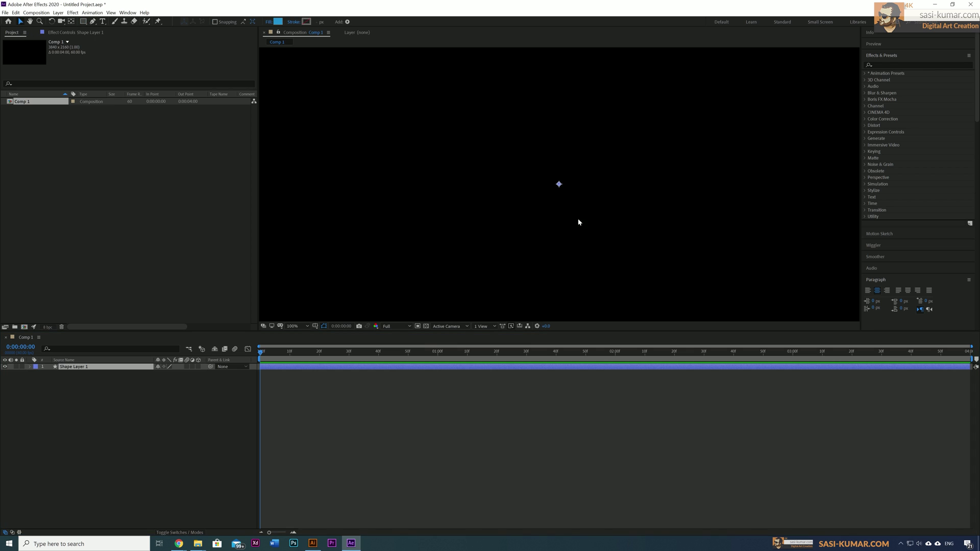
{"action": "scroll", "coordinate": [550, 184], "scroll_direction": "down", "scroll_amount": 2}
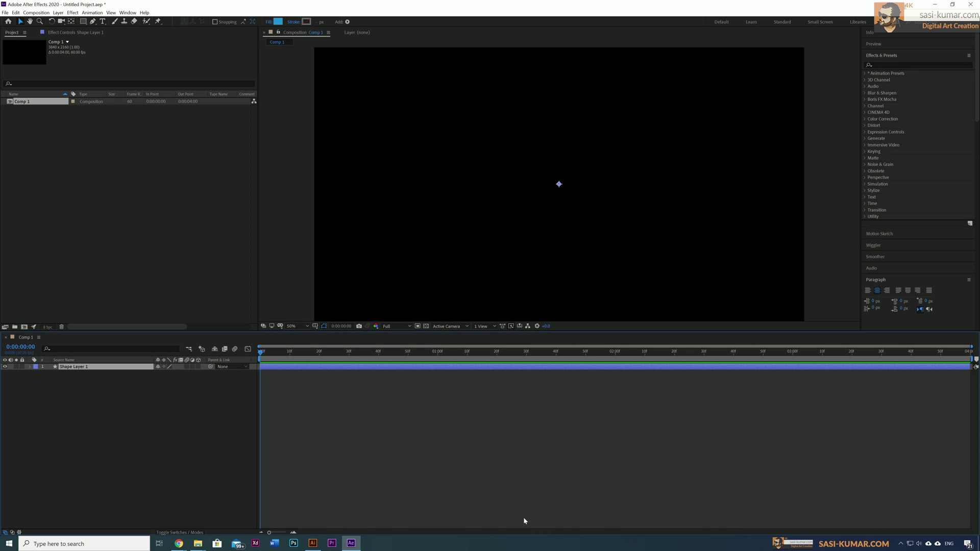
Step: Copy the red spiked outline of the virus icon from Illustrator and paste it onto the shape layer in After Effects
{"action": "left_click", "coordinate": [313, 543]}
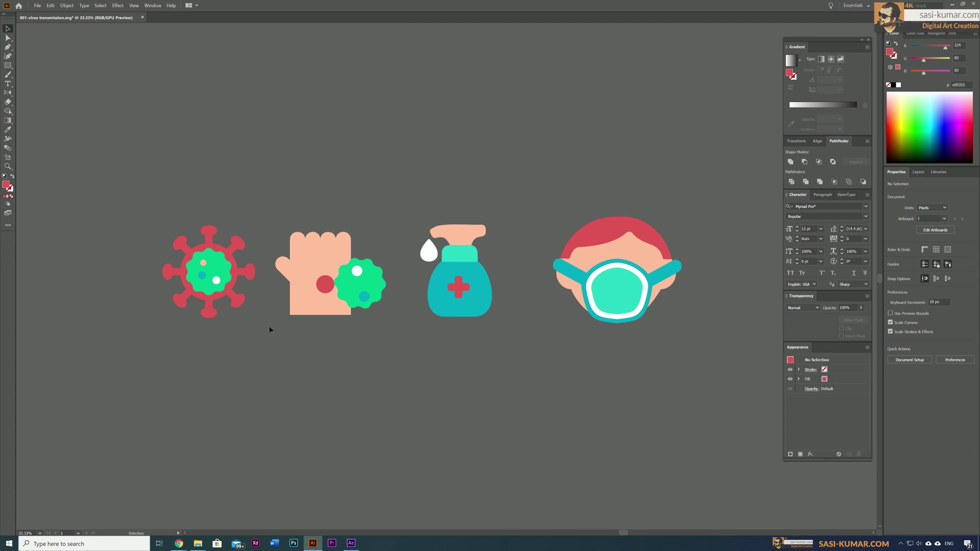
{"action": "left_click", "coordinate": [248, 274]}
{"action": "key", "text": "a"}
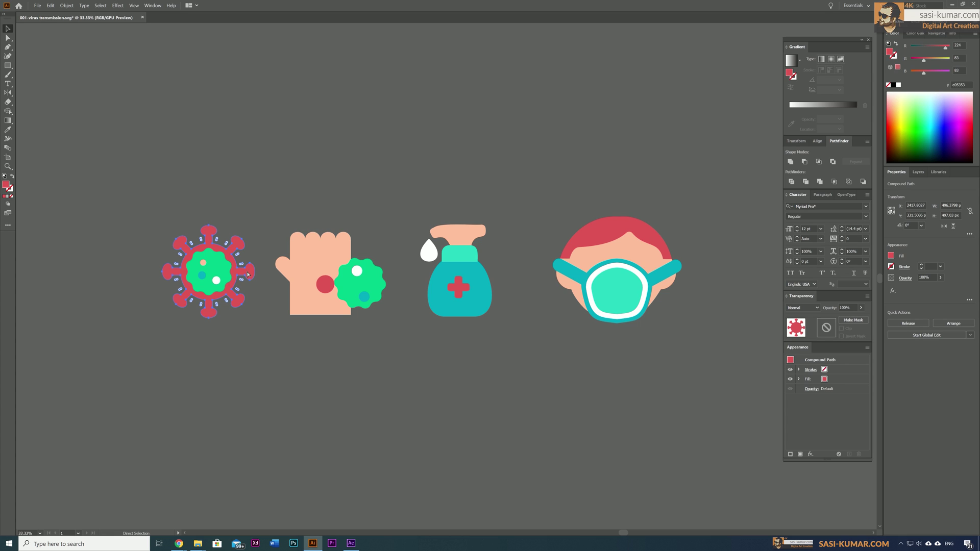
{"action": "key", "text": "v"}
{"action": "left_click", "coordinate": [351, 543]}
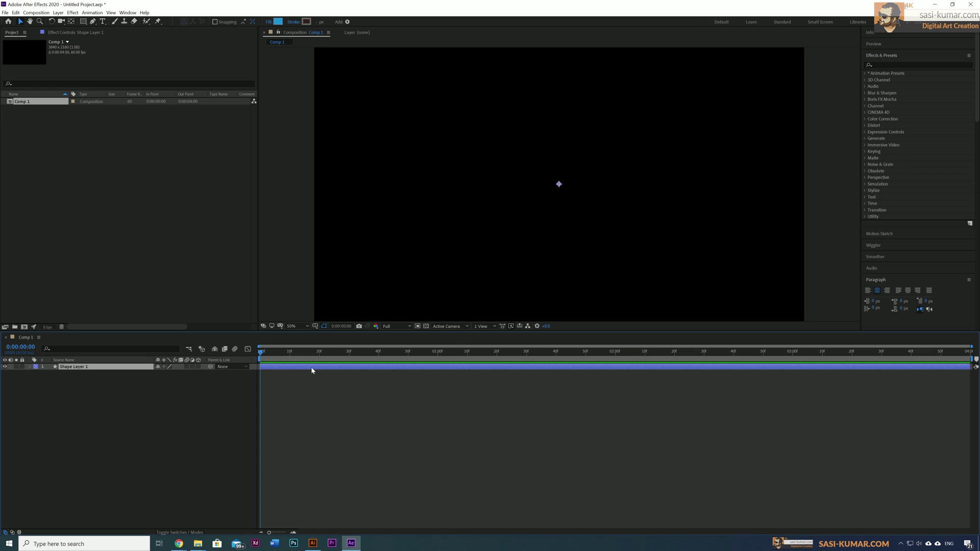
{"action": "key", "text": "ctrl+v"}
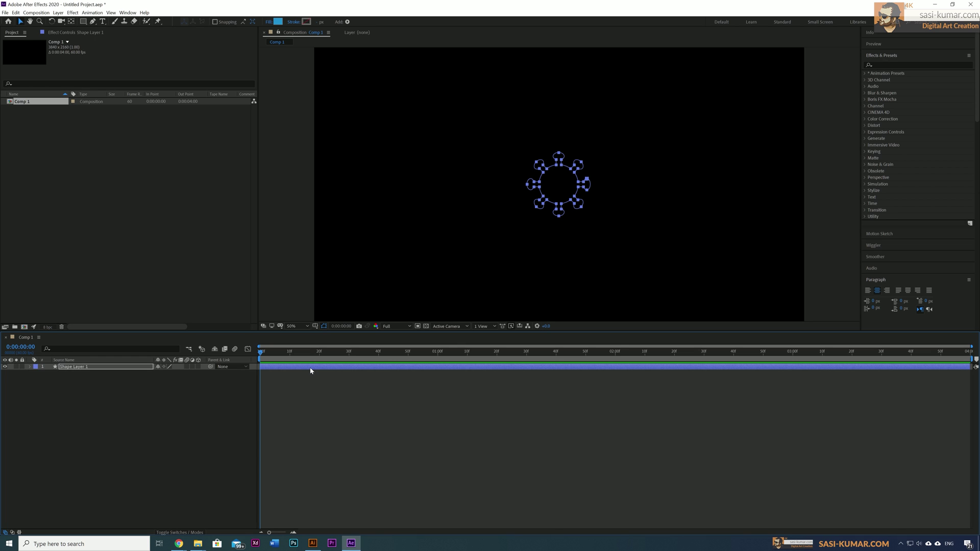
Step: Expand the shape layer's Mask 1 properties and select its Mask Path
{"action": "left_click", "coordinate": [310, 367]}
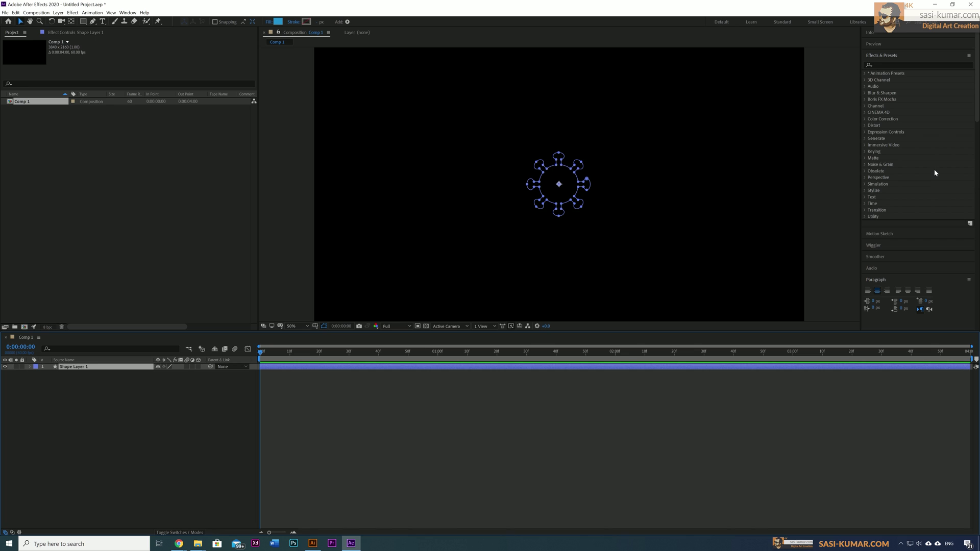
{"action": "left_click", "coordinate": [889, 65]}
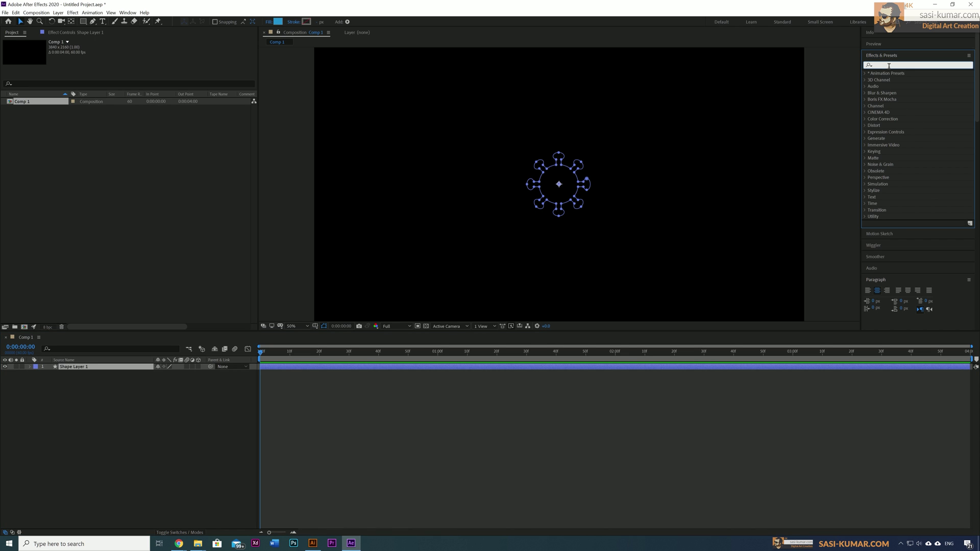
{"action": "left_click", "coordinate": [30, 367]}
{"action": "left_click", "coordinate": [37, 380]}
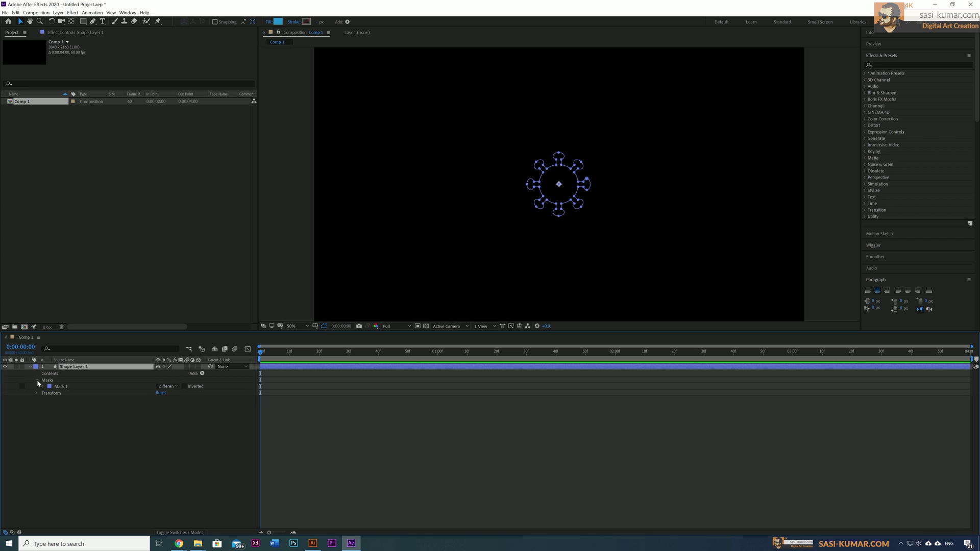
{"action": "left_click", "coordinate": [44, 387]}
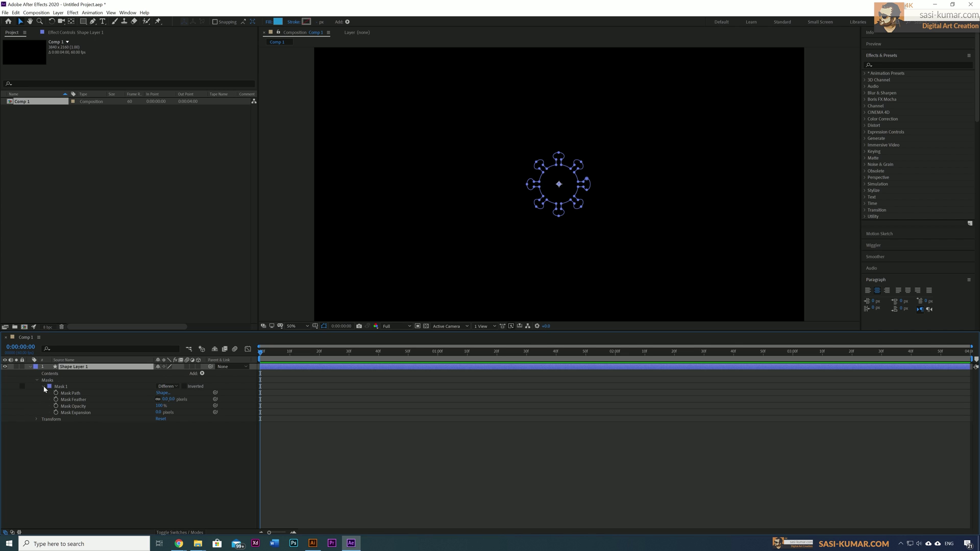
{"action": "left_click", "coordinate": [78, 394]}
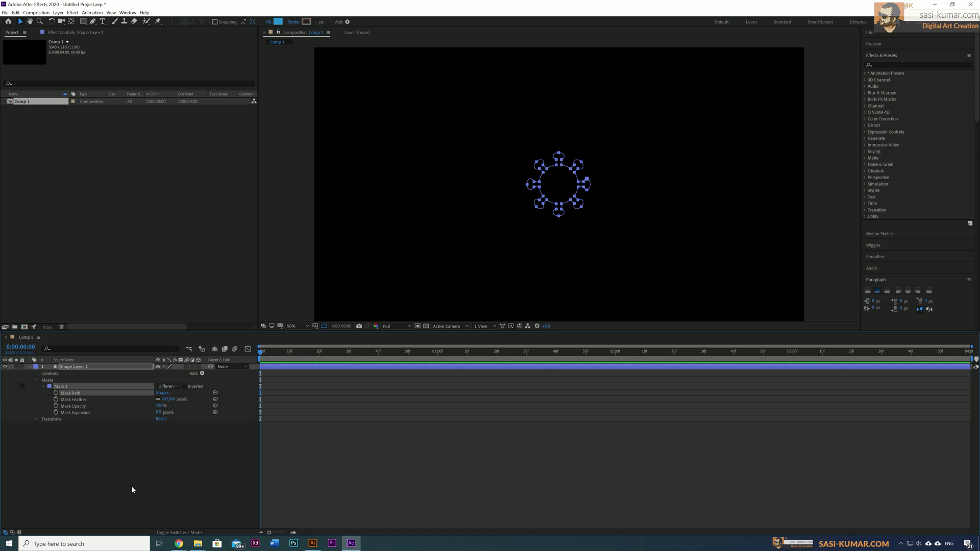
Step: Search the effects for "fill" and apply the Fill effect to the shape layer
{"action": "left_click", "coordinate": [888, 67]}
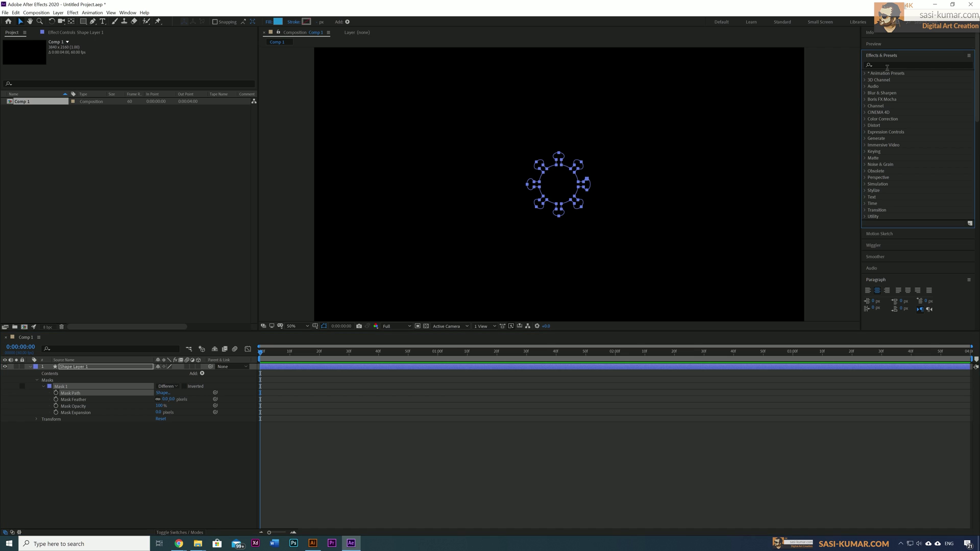
{"action": "left_click", "coordinate": [892, 63]}
{"action": "type", "text": "fill"}
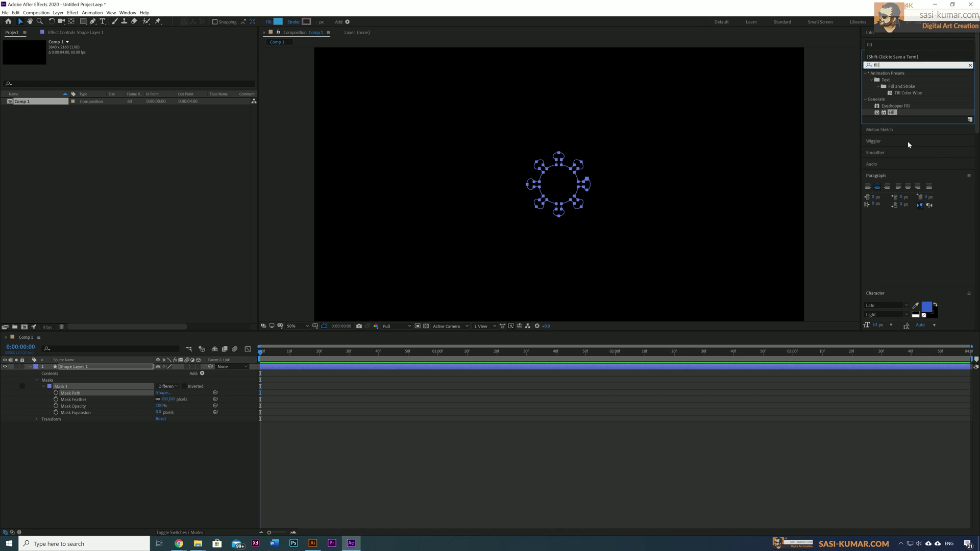
{"action": "left_click_drag", "start_coordinate": [892, 113], "coordinate": [311, 368]}
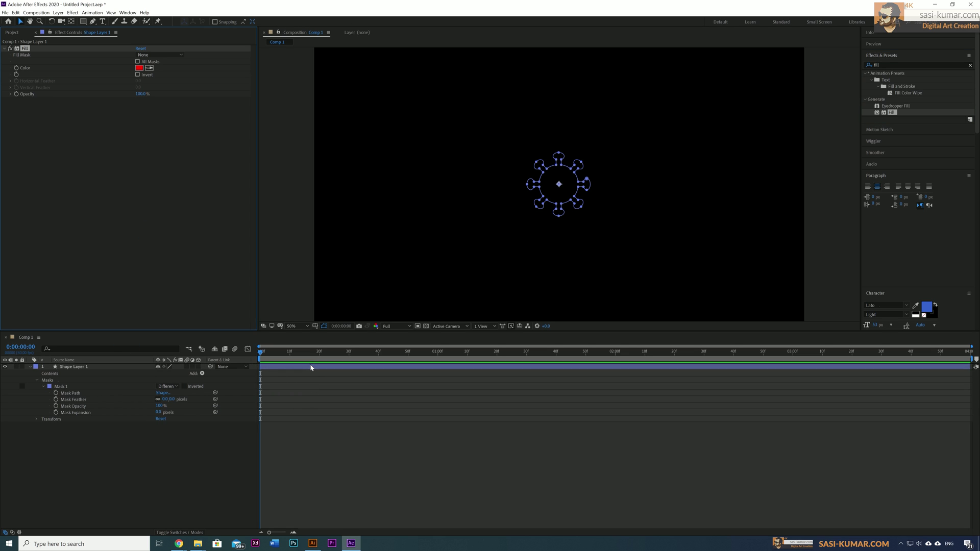
Step: Apply the red spiked outline's Fill effect to all masks and set its colour to E05353, copied from the matching Illustrator shape
{"action": "left_click", "coordinate": [311, 368]}
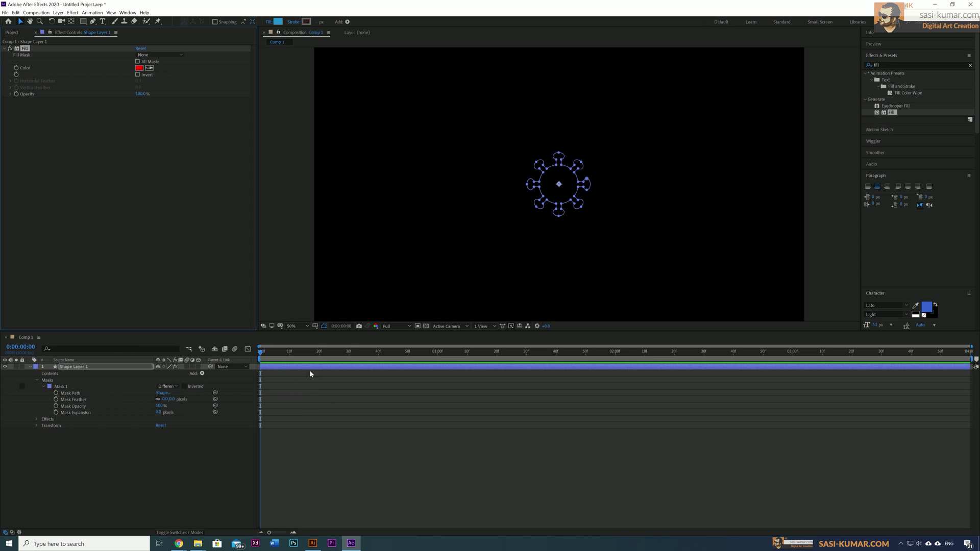
{"action": "left_click", "coordinate": [139, 63]}
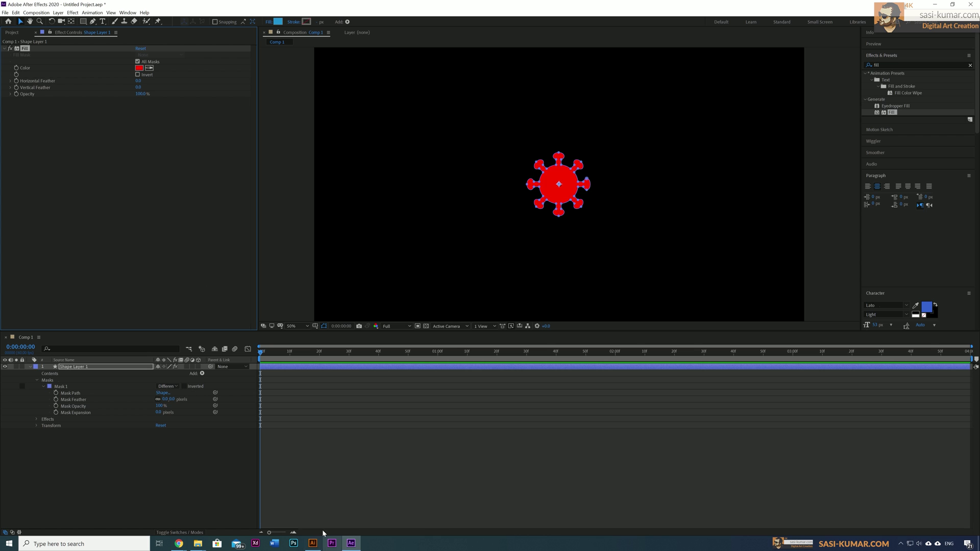
{"action": "left_click", "coordinate": [313, 544]}
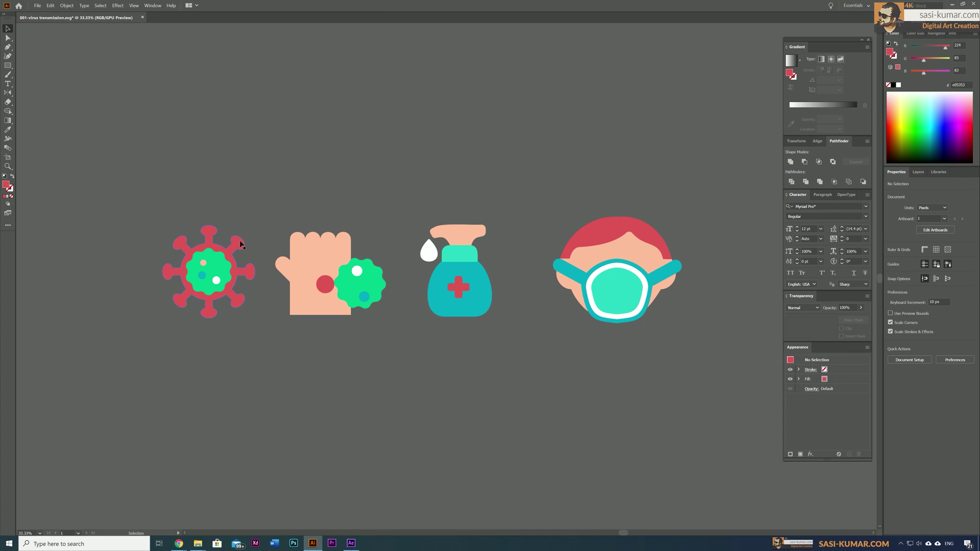
{"action": "double_click", "coordinate": [7, 184]}
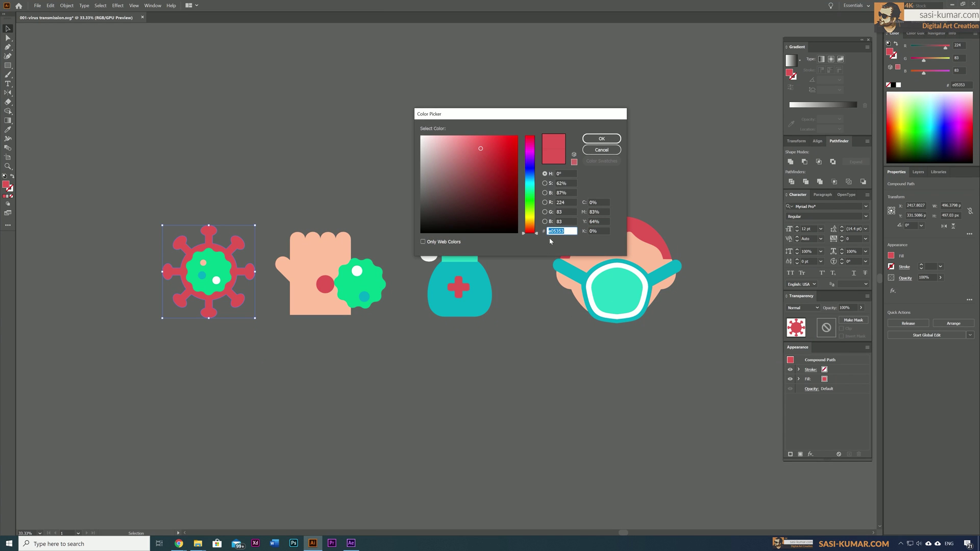
{"action": "left_click", "coordinate": [598, 139]}
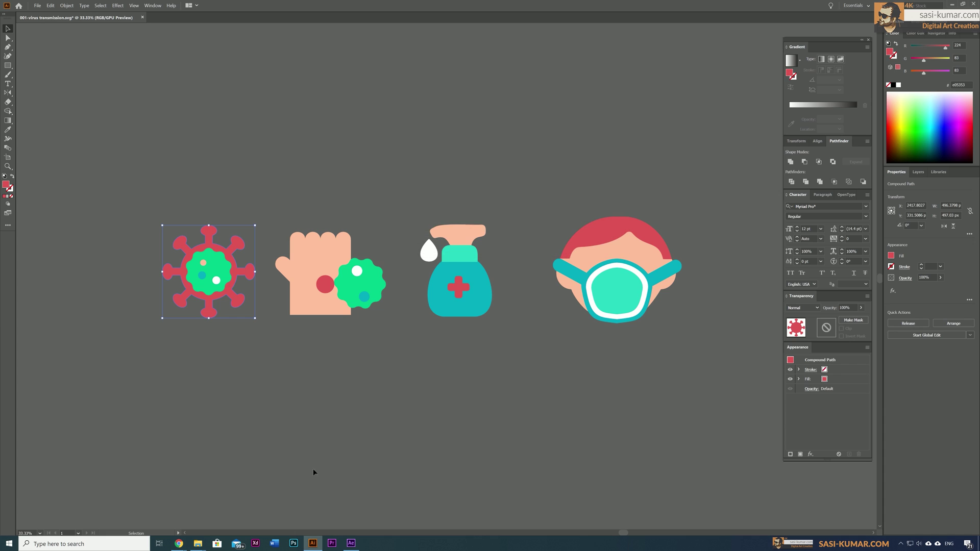
{"action": "left_click", "coordinate": [351, 543]}
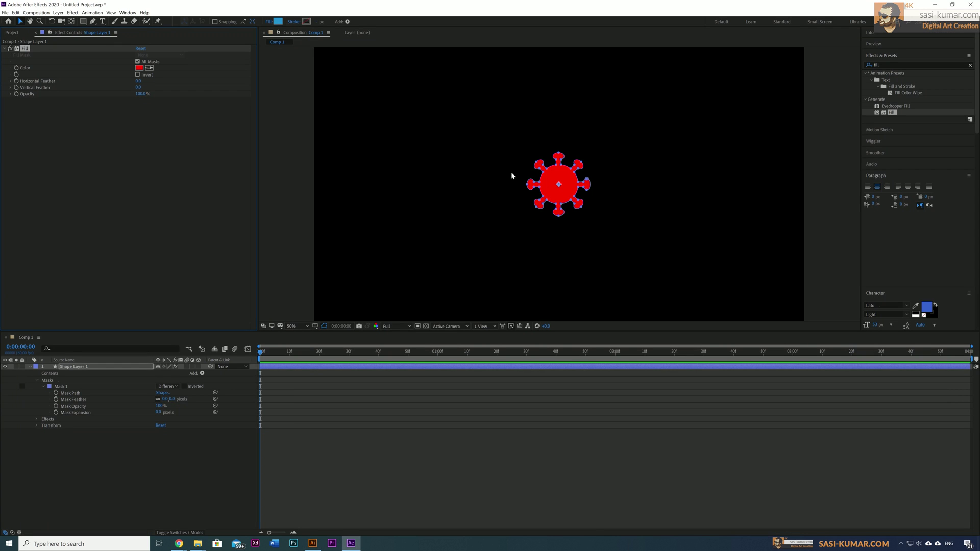
{"action": "left_click", "coordinate": [139, 68]}
{"action": "type", "text": "E05353"}
{"action": "left_click", "coordinate": [550, 301]}
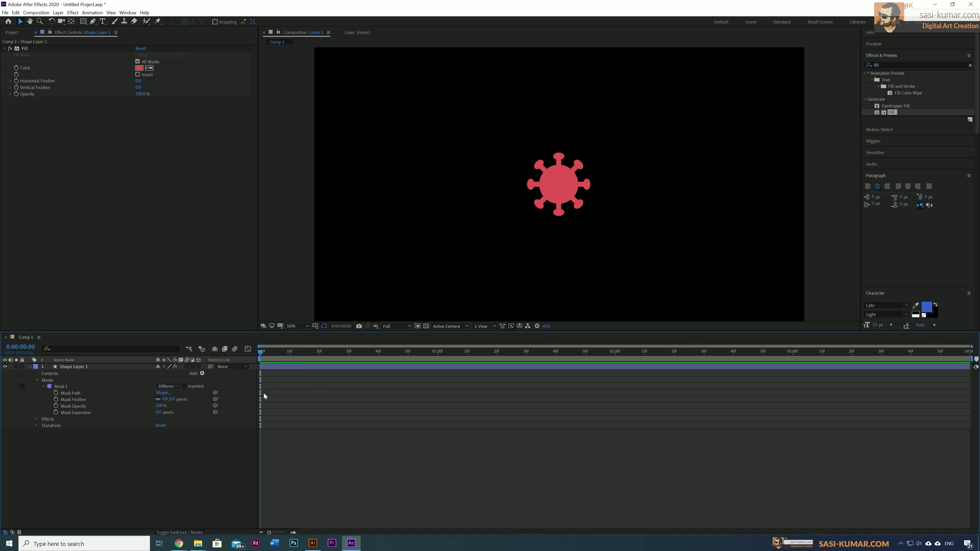
Step: Set a Mask Path keyframe at 0:00:00:00 for Mask 1 of the red spiked outline's layer
{"action": "left_click", "coordinate": [56, 393]}
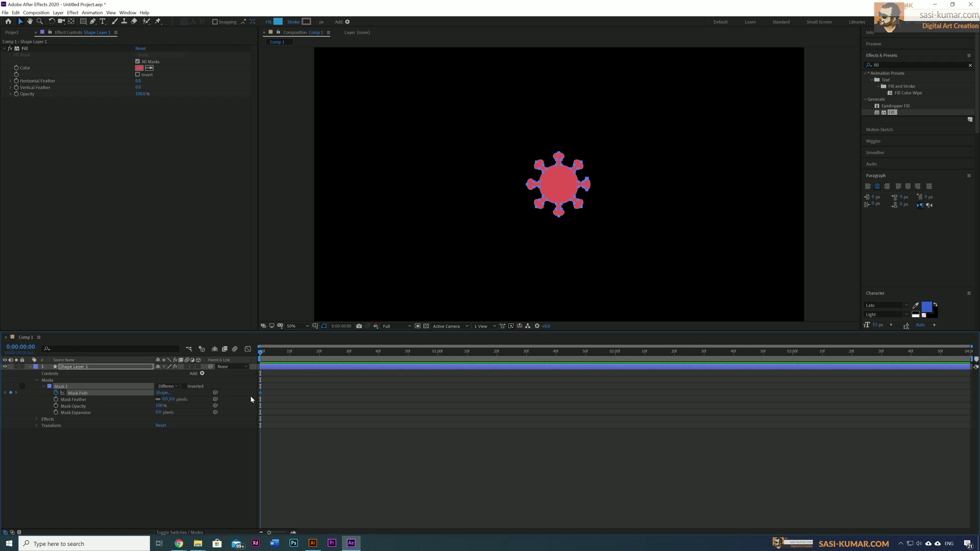
{"action": "left_click", "coordinate": [306, 475]}
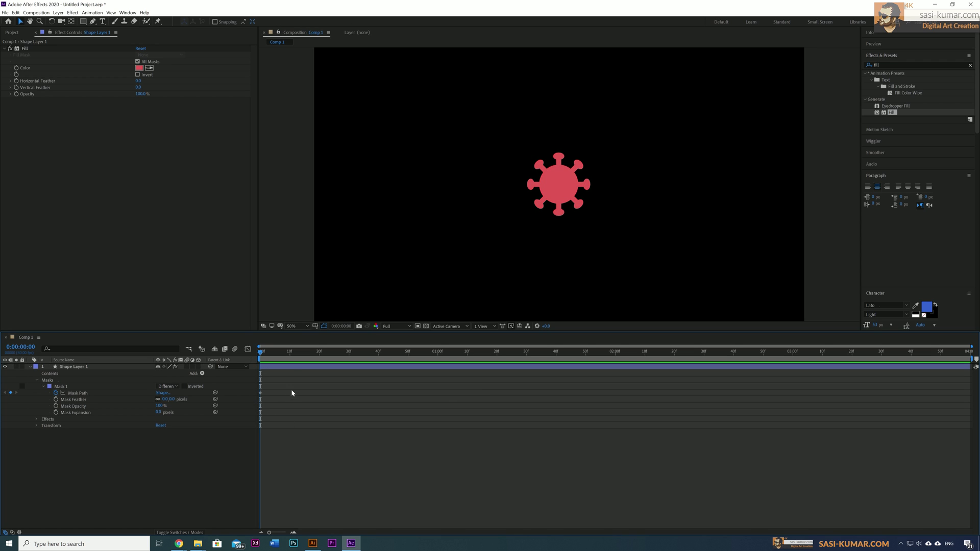
{"action": "left_click", "coordinate": [295, 368]}
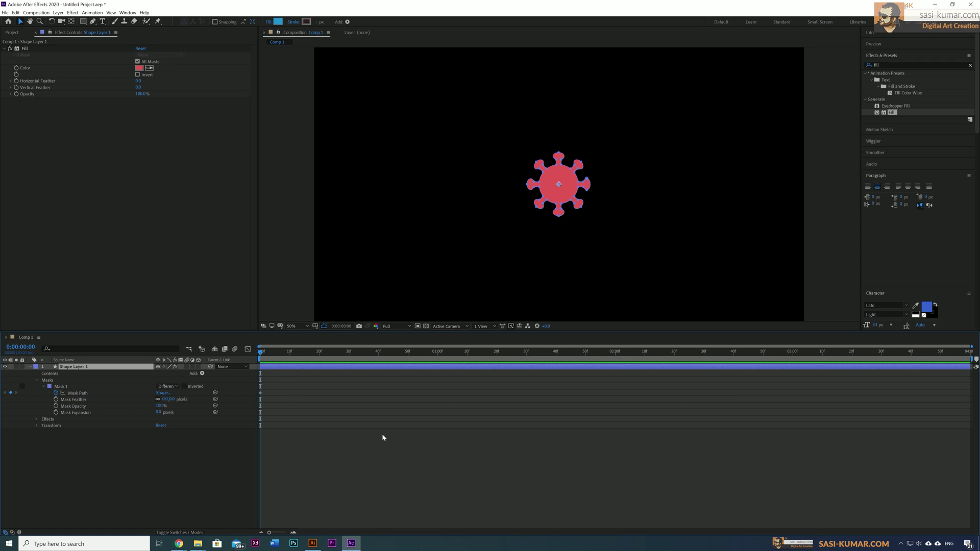
Step: Add a second empty shape layer to the composition
{"action": "right_click", "coordinate": [151, 462]}
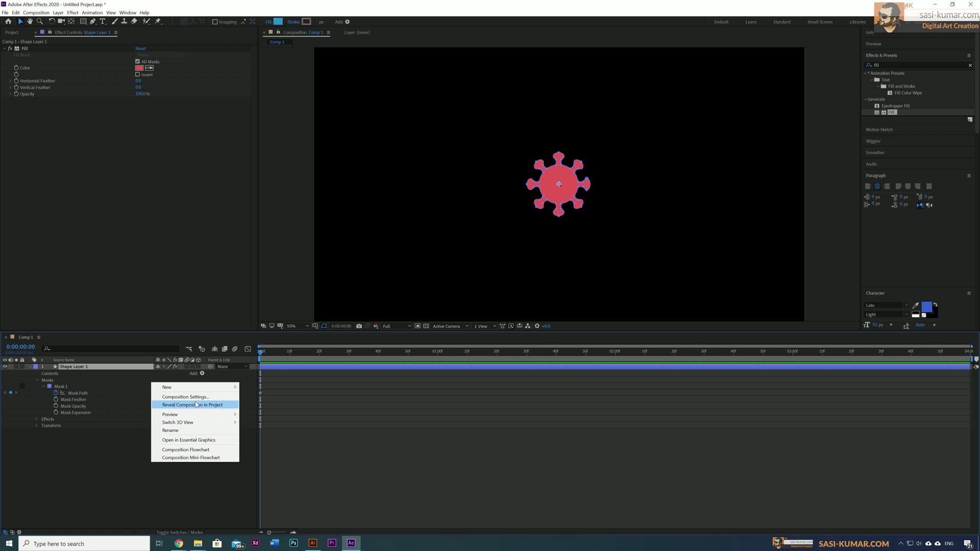
{"action": "mouse_move", "coordinate": [202, 389]}
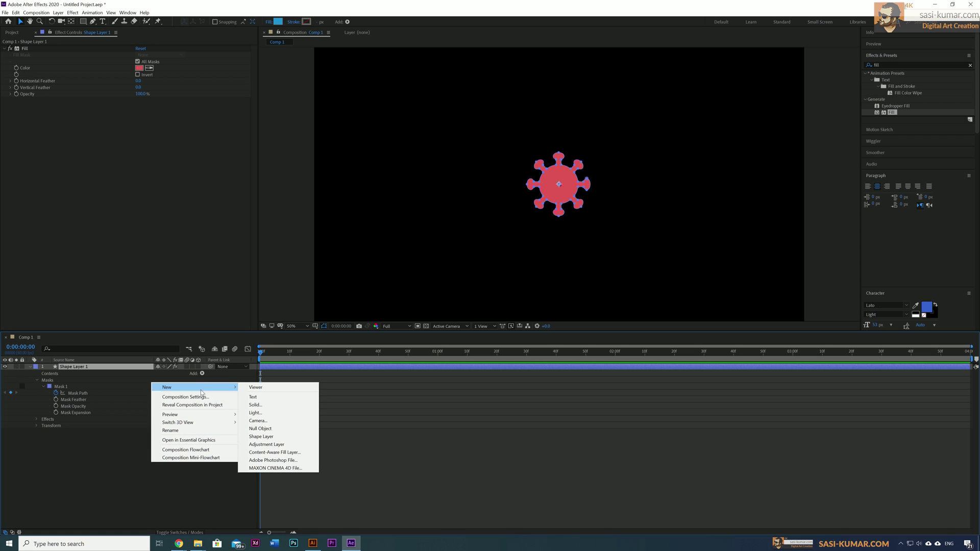
{"action": "left_click", "coordinate": [293, 437]}
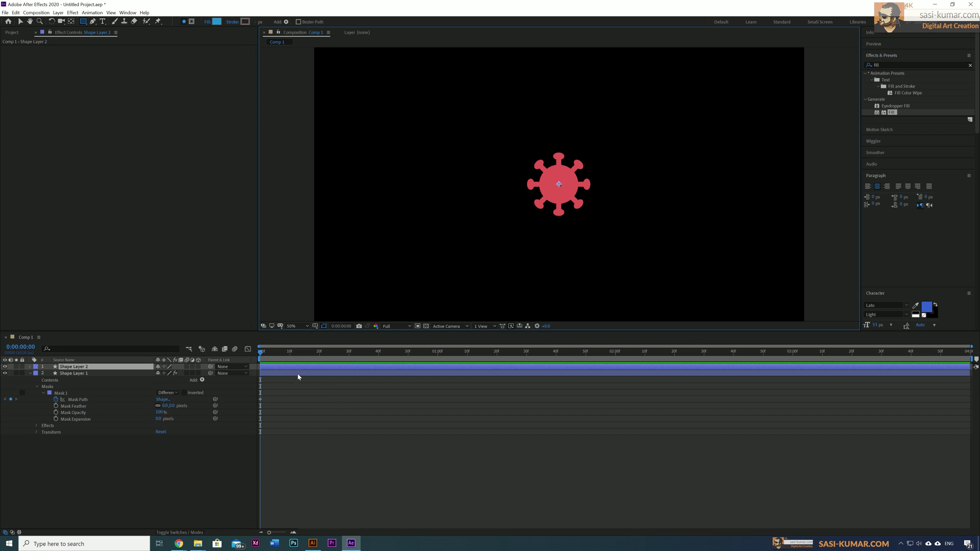
Step: Copy the virus icon's green wavy body from Illustrator and paste it onto the new shape layer in After Effects
{"action": "left_click", "coordinate": [313, 543]}
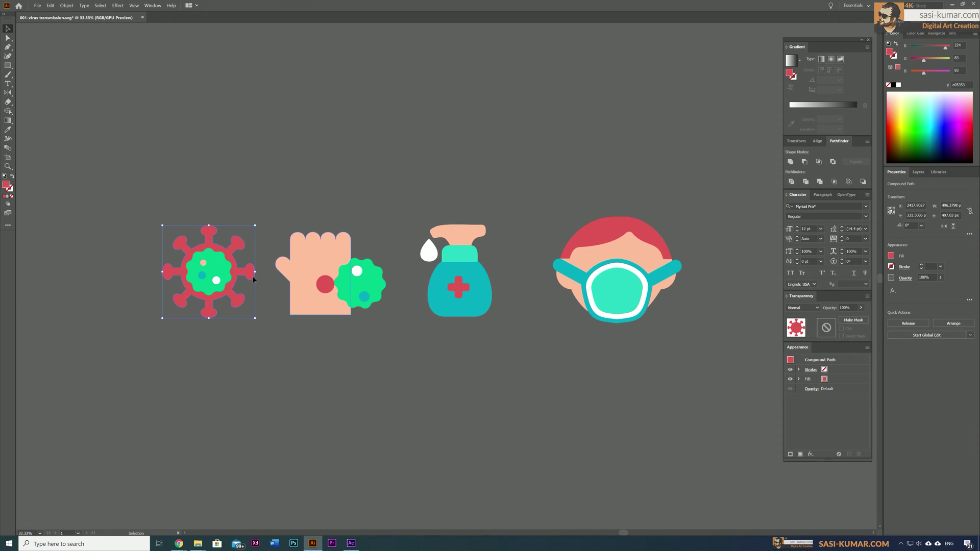
{"action": "left_click", "coordinate": [217, 259]}
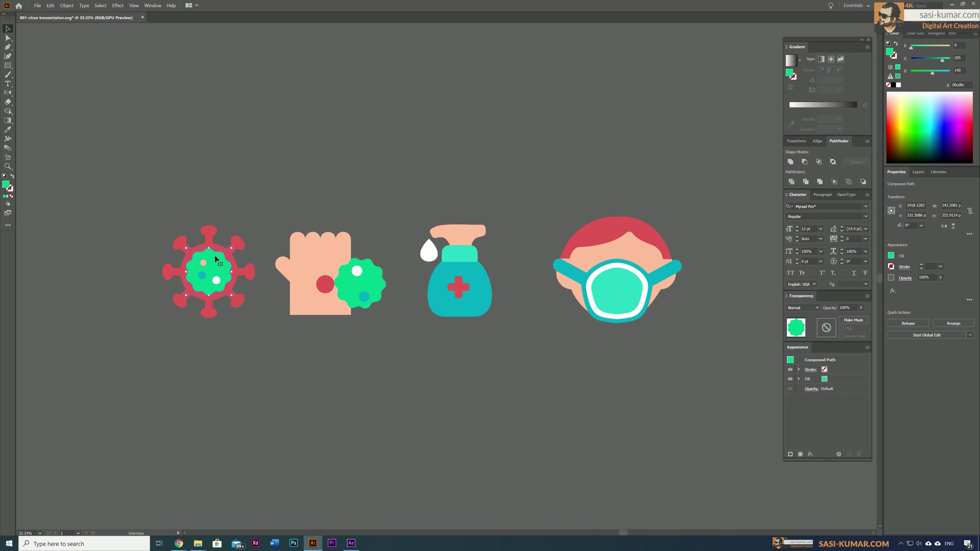
{"action": "left_click", "coordinate": [351, 544]}
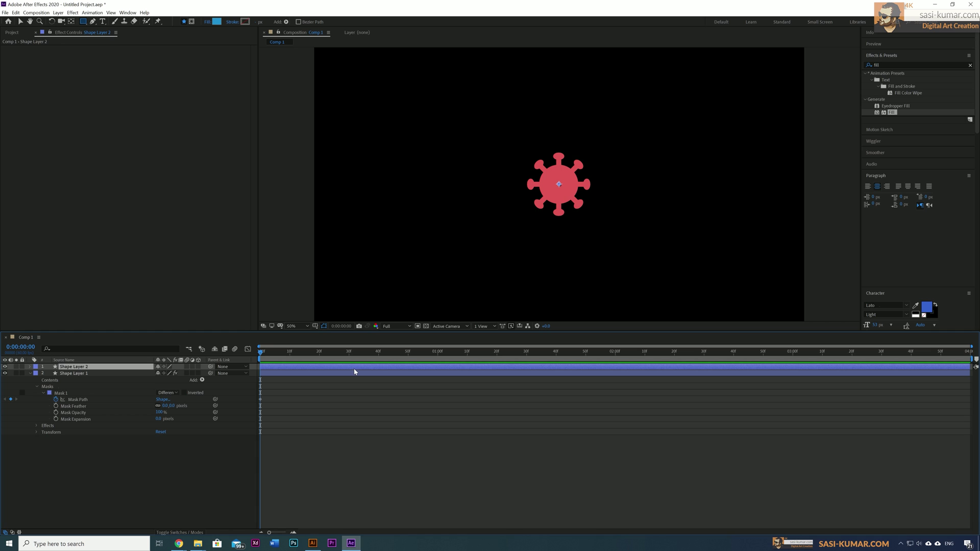
{"action": "key", "text": "ctrl+v"}
Step: Apply the Fill effect to the wavy body's shape layer and make it fill all masks
{"action": "left_click_drag", "start_coordinate": [894, 114], "coordinate": [713, 151]}
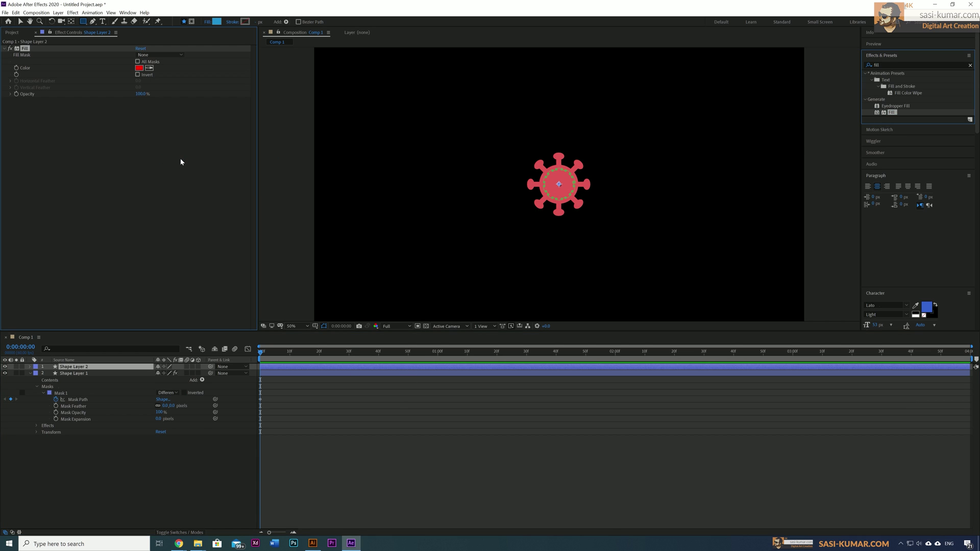
{"action": "key", "text": "v"}
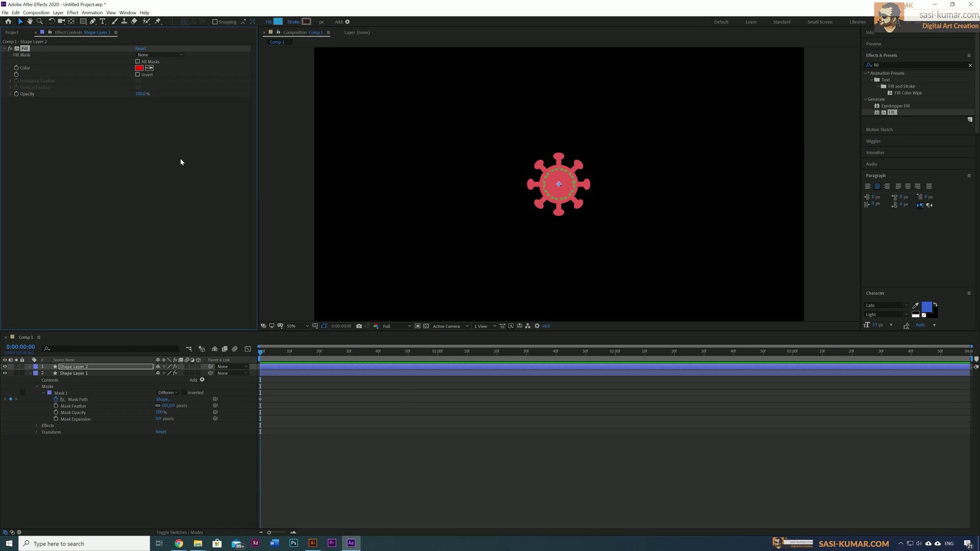
{"action": "left_click", "coordinate": [138, 62]}
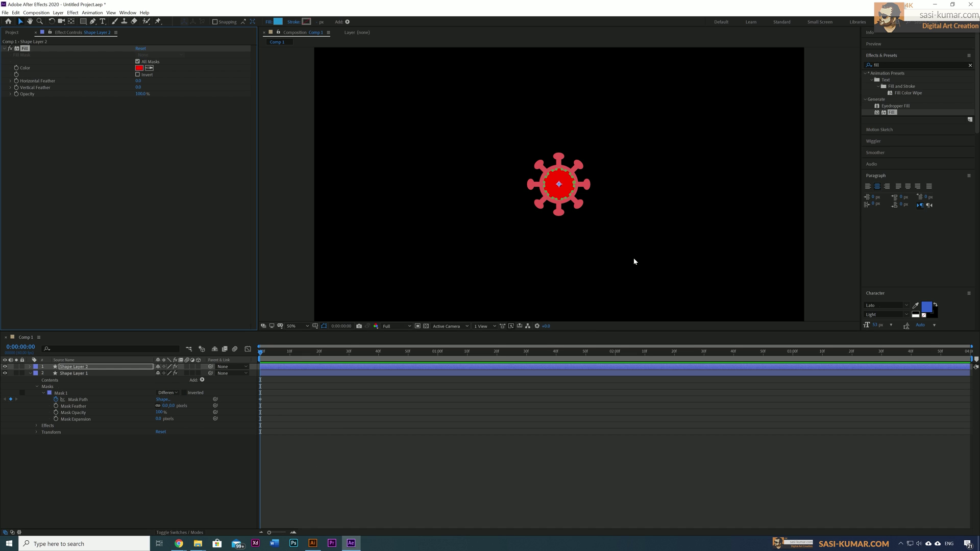
Step: Copy the green body's hex colour from Illustrator and set the wavy body's Fill colour in After Effects to 00CD8C
{"action": "key", "text": "/"}
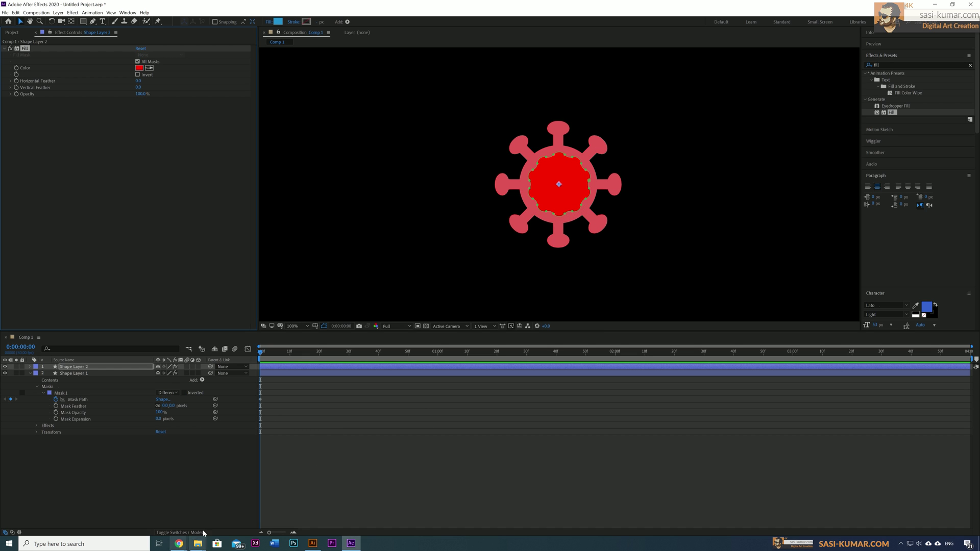
{"action": "left_click", "coordinate": [313, 543]}
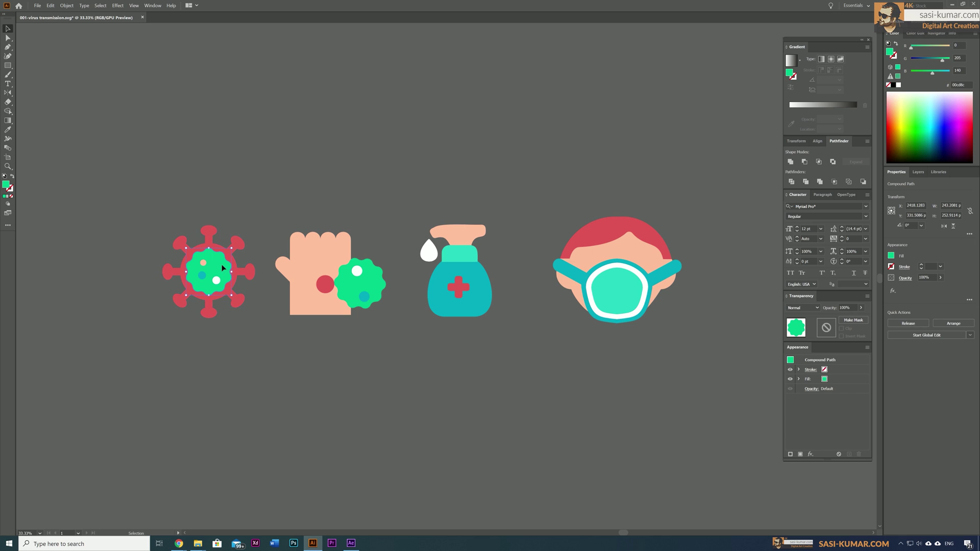
{"action": "double_click", "coordinate": [5, 185]}
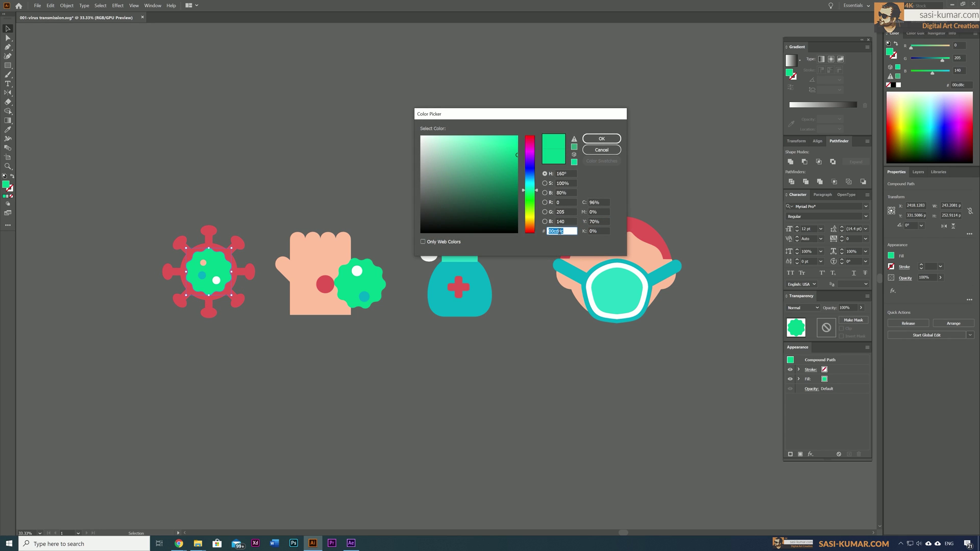
{"action": "left_click", "coordinate": [602, 138]}
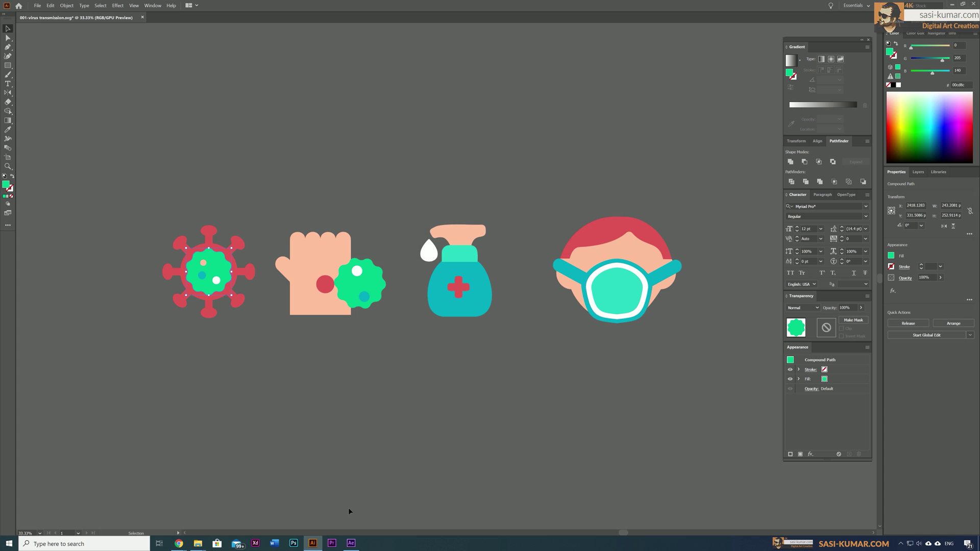
{"action": "left_click", "coordinate": [351, 544]}
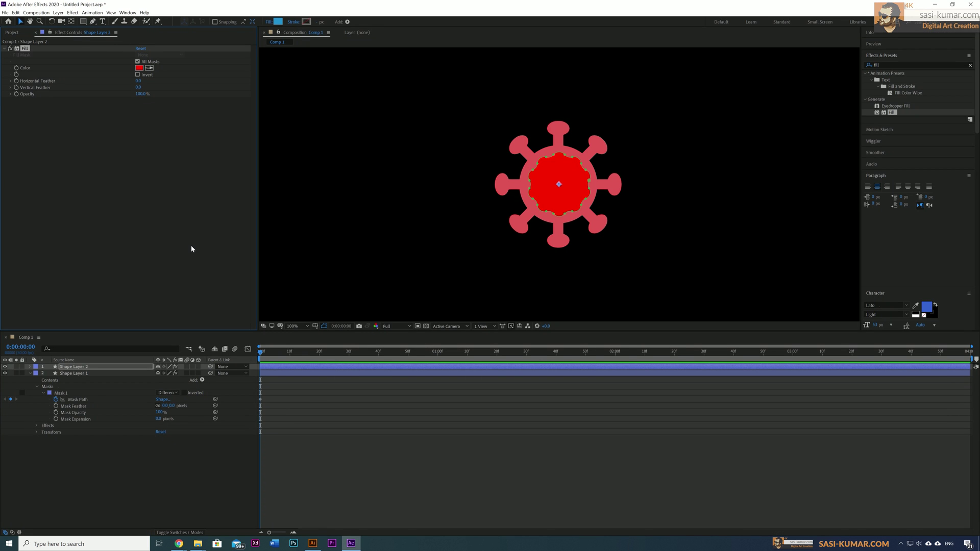
{"action": "left_click", "coordinate": [139, 68]}
{"action": "type", "text": "00cd8c"}
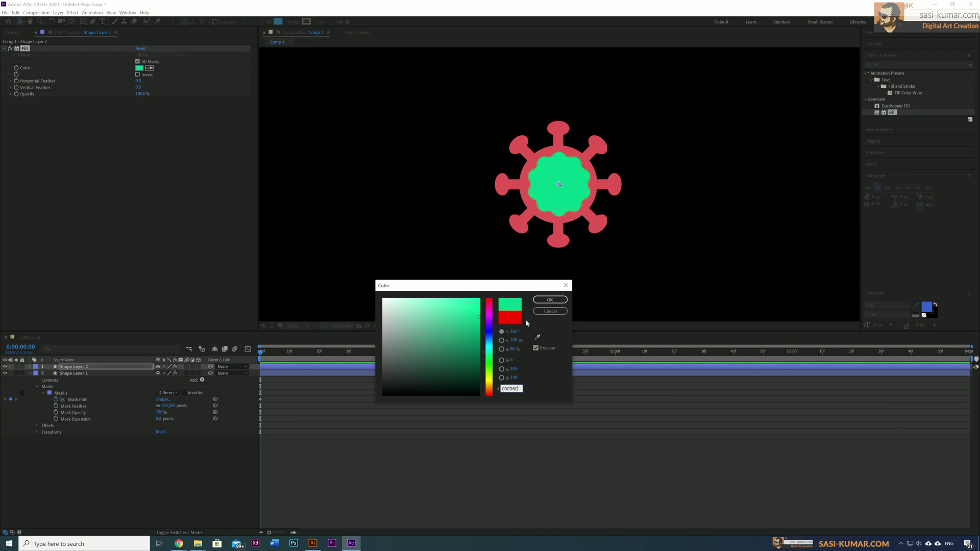
{"action": "left_click", "coordinate": [555, 299]}
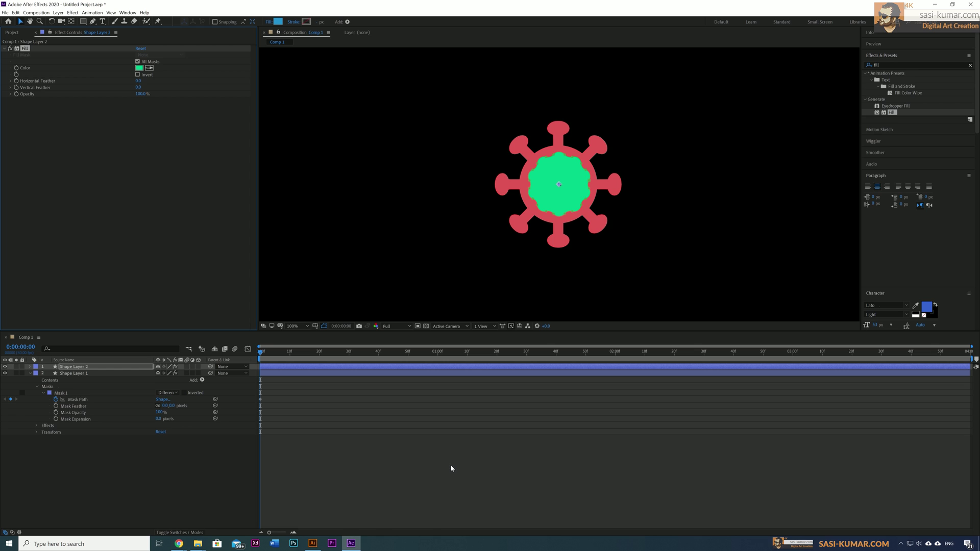
Step: Reveal the green body layer's Mask Path and set a keyframe for it at 0:00:00:00
{"action": "right_click", "coordinate": [208, 465]}
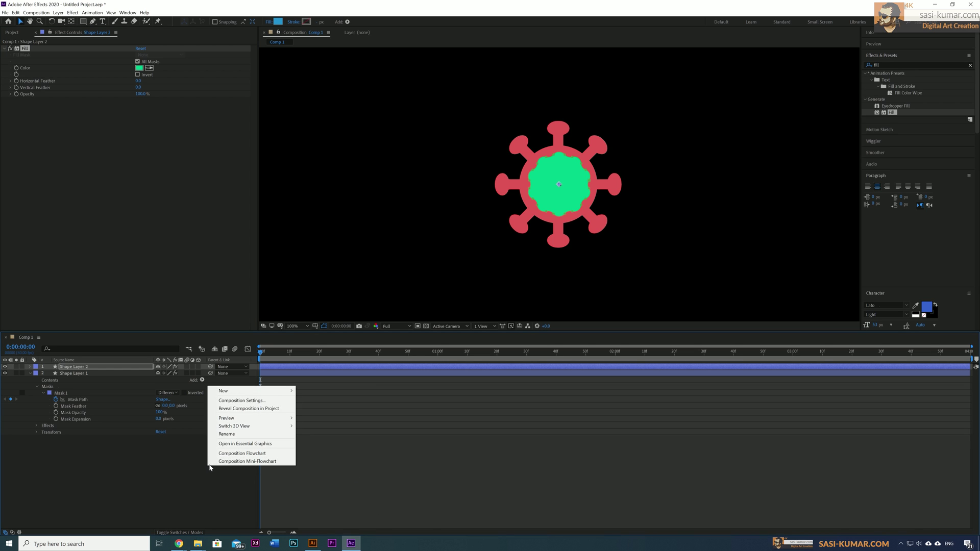
{"action": "left_click", "coordinate": [341, 371]}
{"action": "left_click", "coordinate": [30, 368]}
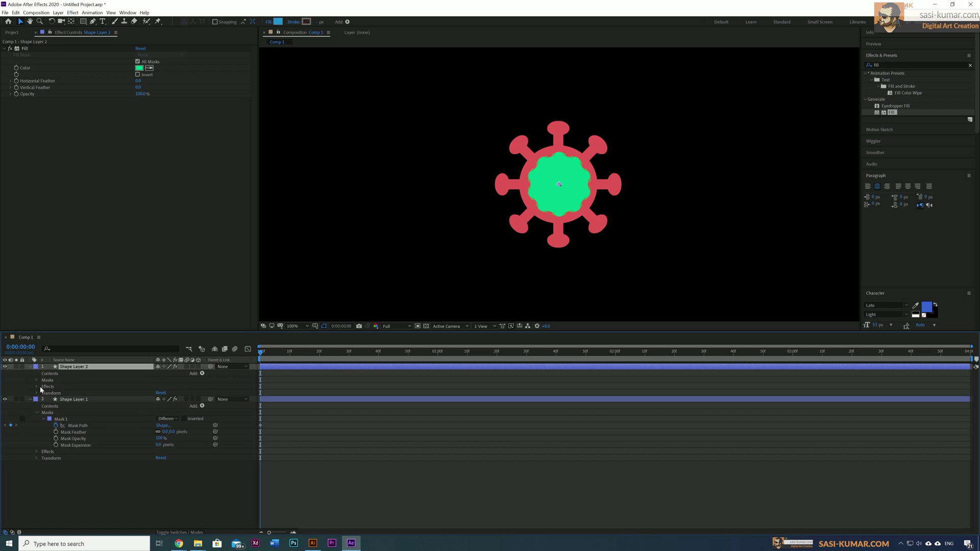
{"action": "key", "text": "m"}
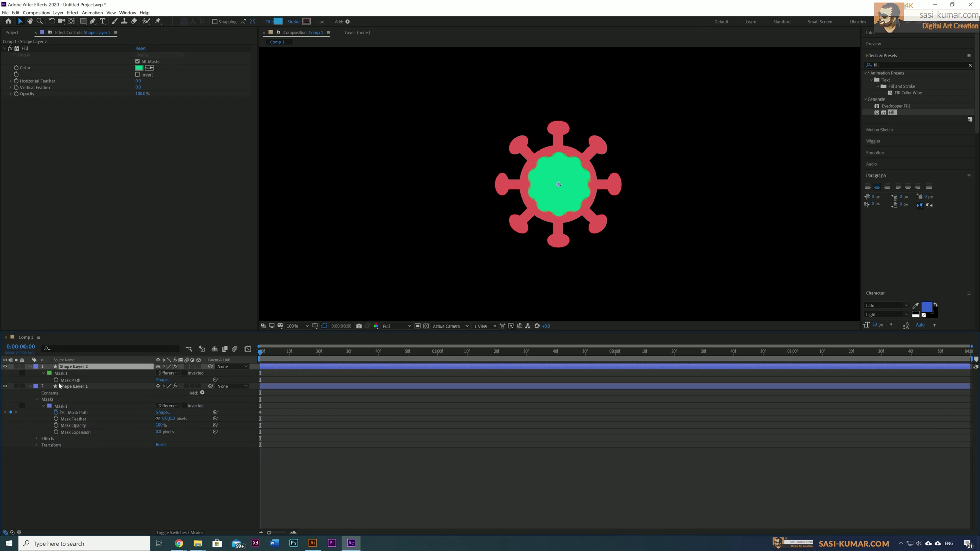
{"action": "left_click", "coordinate": [56, 381]}
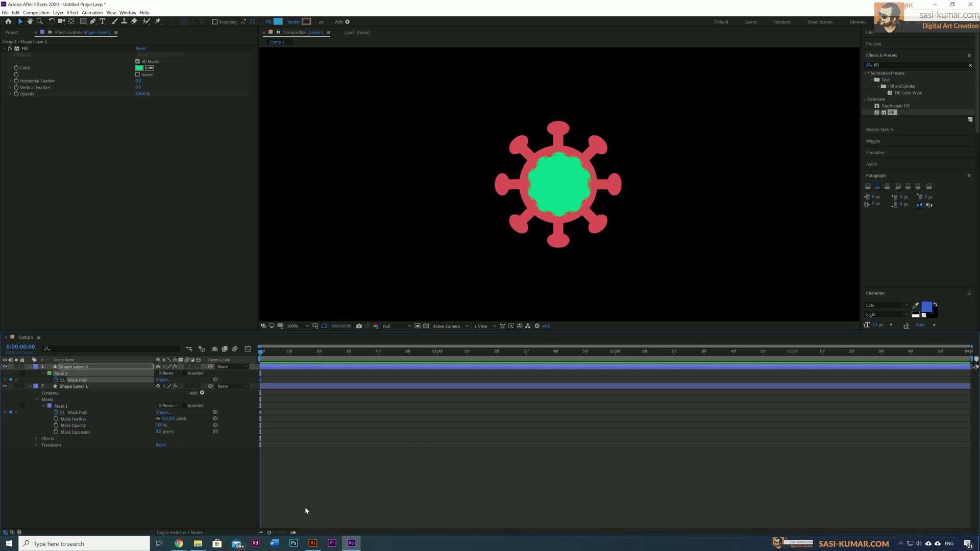
Step: Add a third empty shape layer above the green body's layer
{"action": "right_click", "coordinate": [141, 412]}
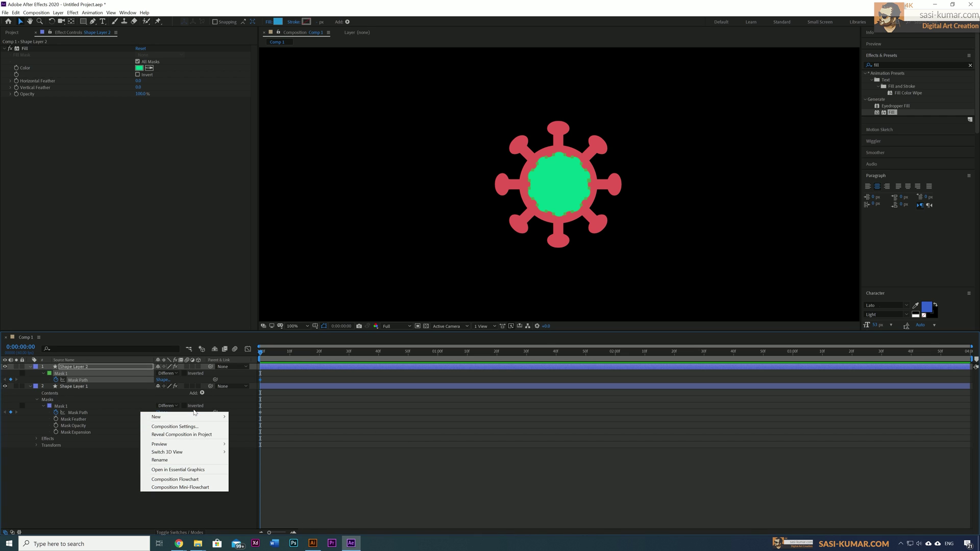
{"action": "mouse_move", "coordinate": [207, 422]}
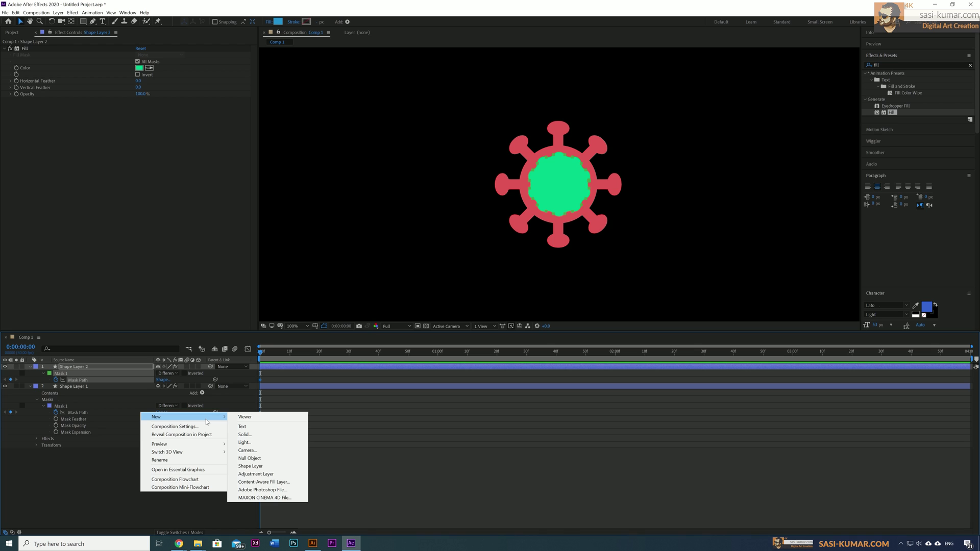
{"action": "left_click", "coordinate": [281, 467]}
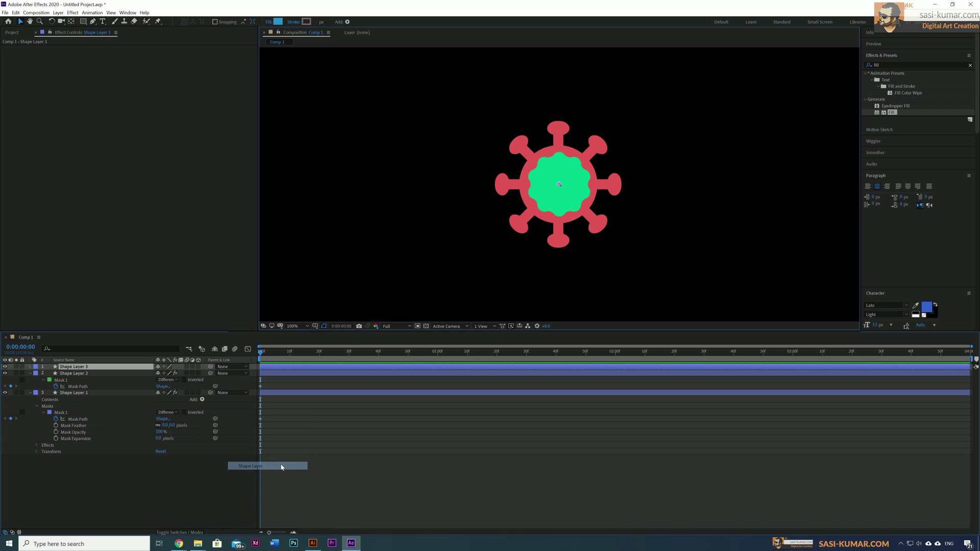
Step: Copy the virus icon's blue dot from Illustrator and paste it as a mask onto Shape Layer 3 in After Effects
{"action": "left_click", "coordinate": [313, 543]}
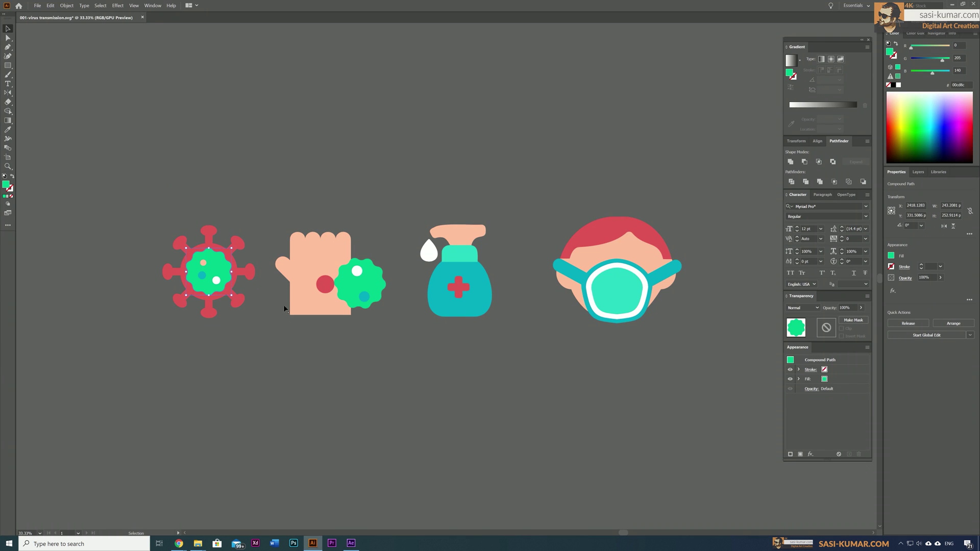
{"action": "left_click", "coordinate": [203, 341]}
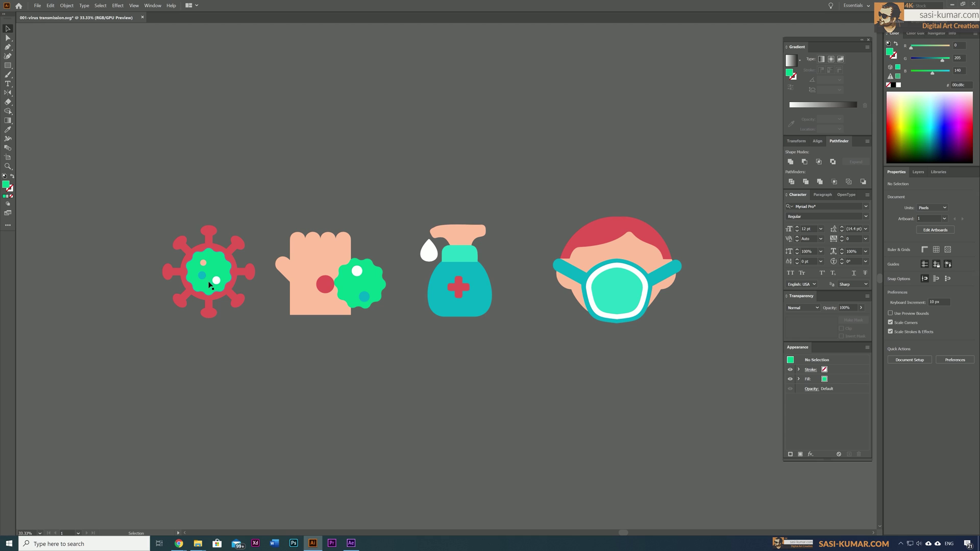
{"action": "left_click", "coordinate": [204, 277]}
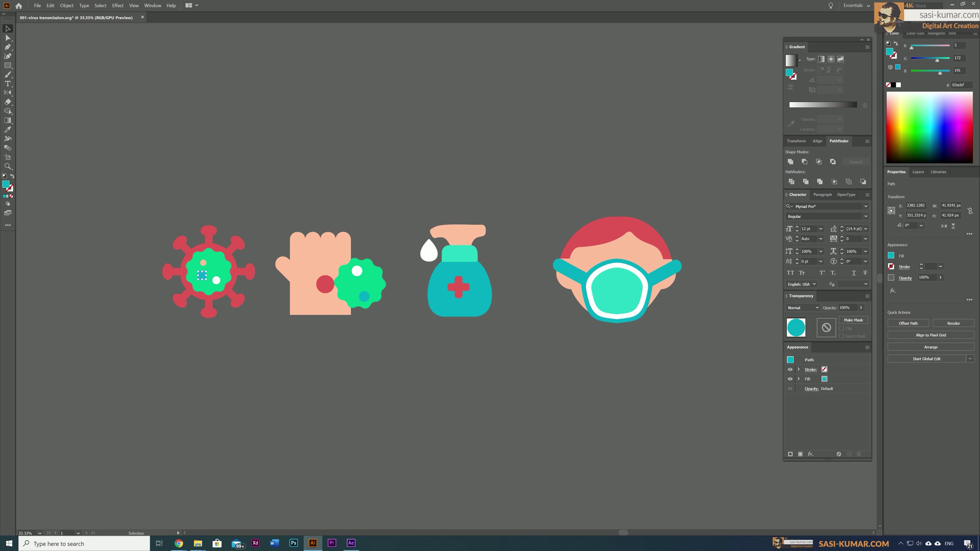
{"action": "left_click", "coordinate": [351, 544]}
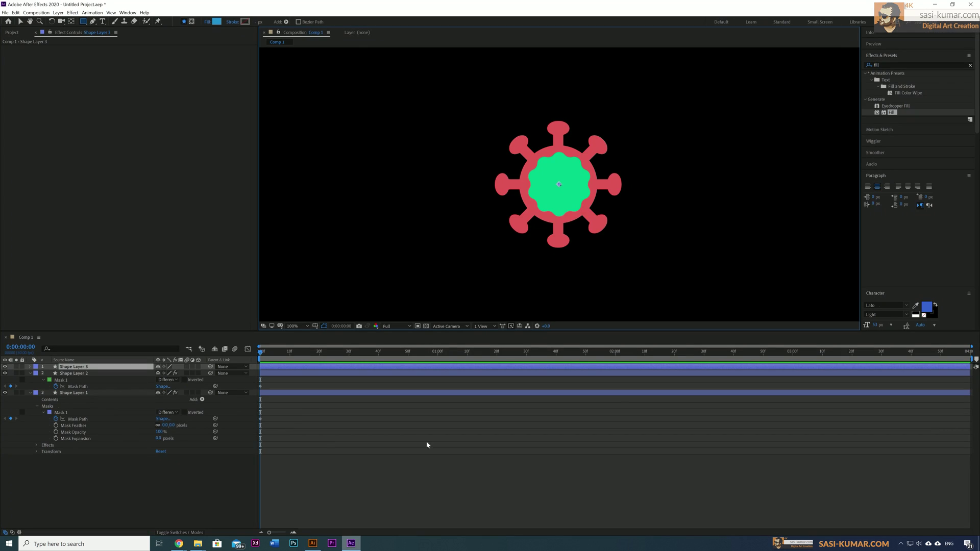
{"action": "left_click", "coordinate": [289, 368]}
{"action": "key", "text": "Return"}
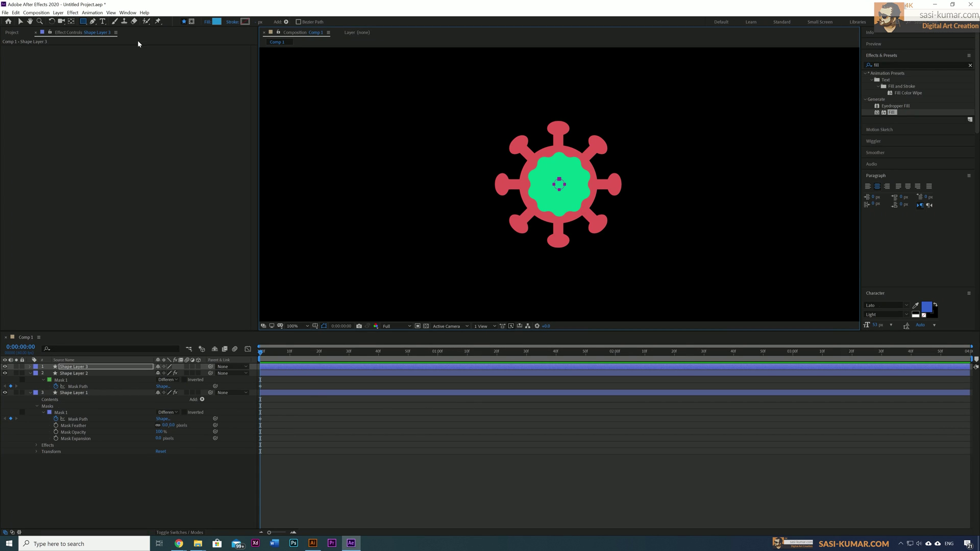
Step: Reveal Shape Layer 3's Mask Path and move the dot mask to the lower left of the green body
{"action": "left_click", "coordinate": [21, 21]}
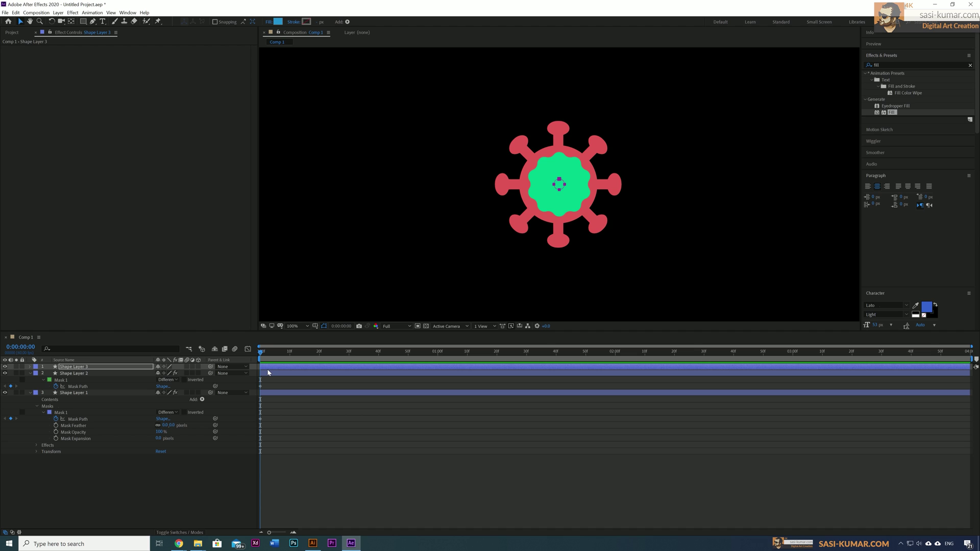
{"action": "key", "text": "m"}
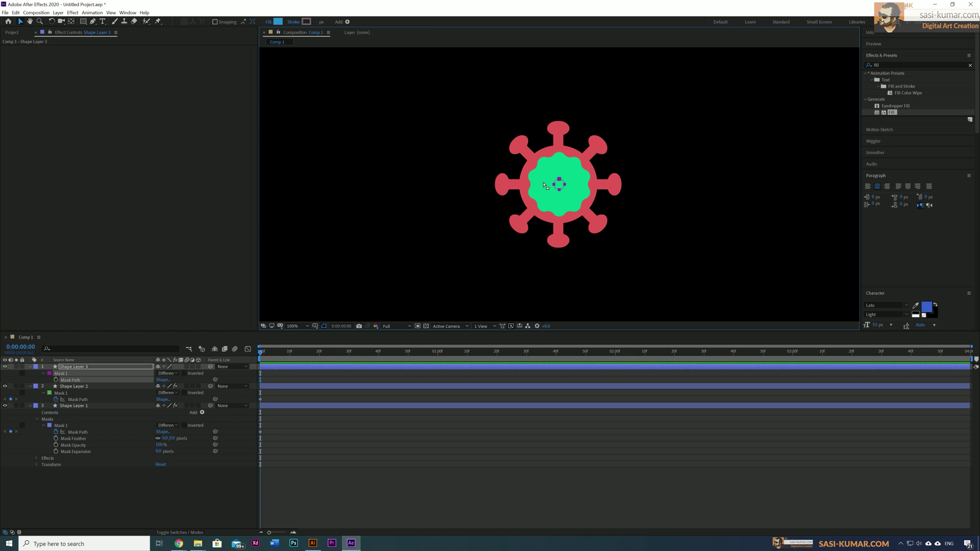
{"action": "left_click_drag", "start_coordinate": [558, 190], "coordinate": [550, 202]}
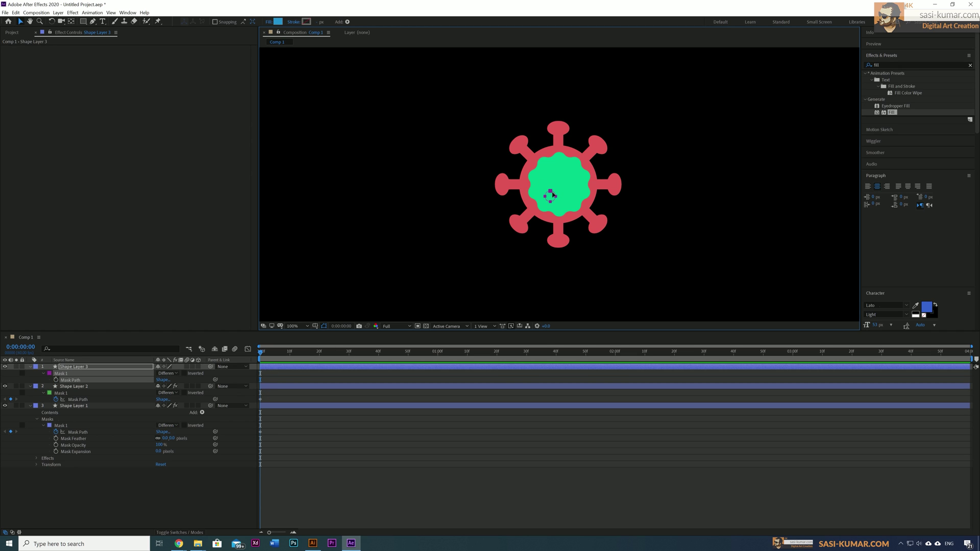
Step: Apply the Fill effect to the lower-left dot's shape layer and make it fill all masks
{"action": "left_click_drag", "start_coordinate": [892, 112], "coordinate": [202, 154]}
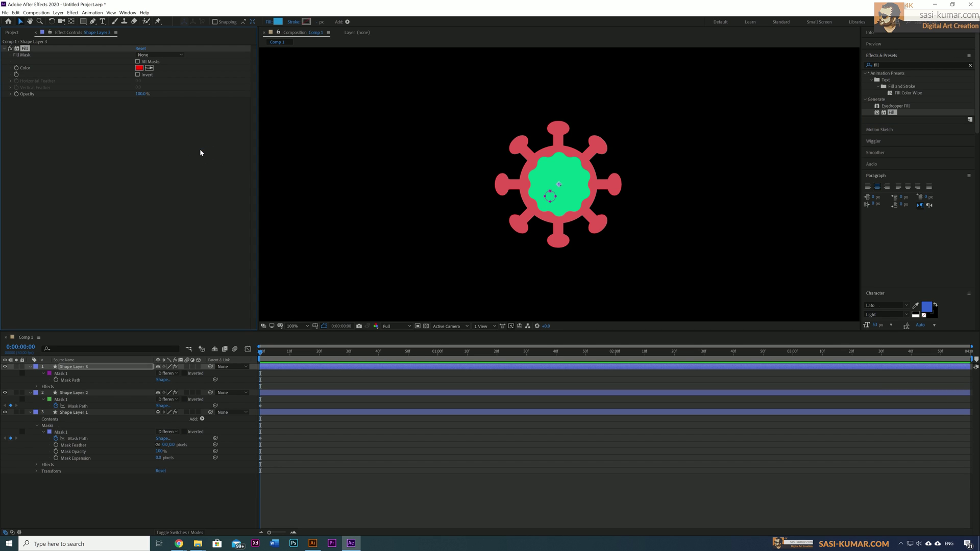
{"action": "left_click", "coordinate": [137, 61]}
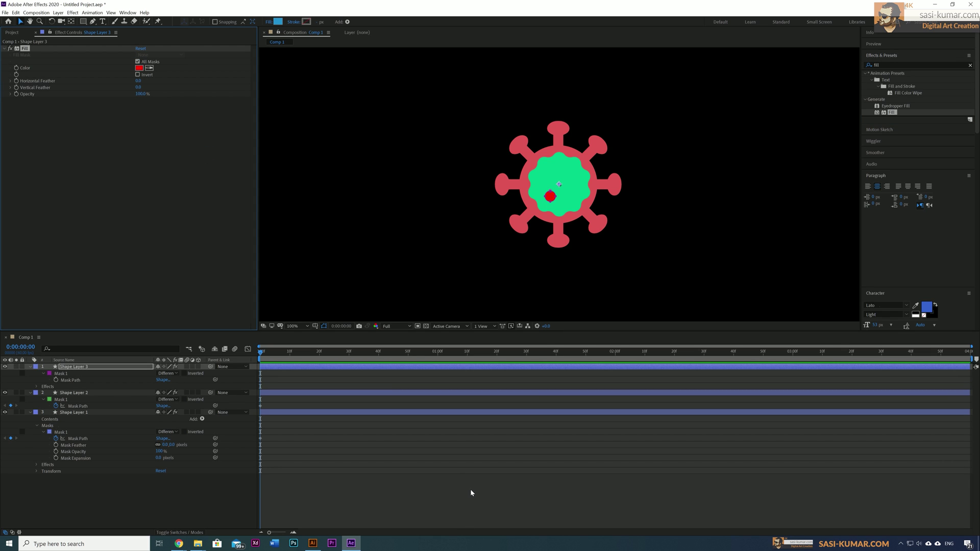
{"action": "left_click", "coordinate": [473, 471]}
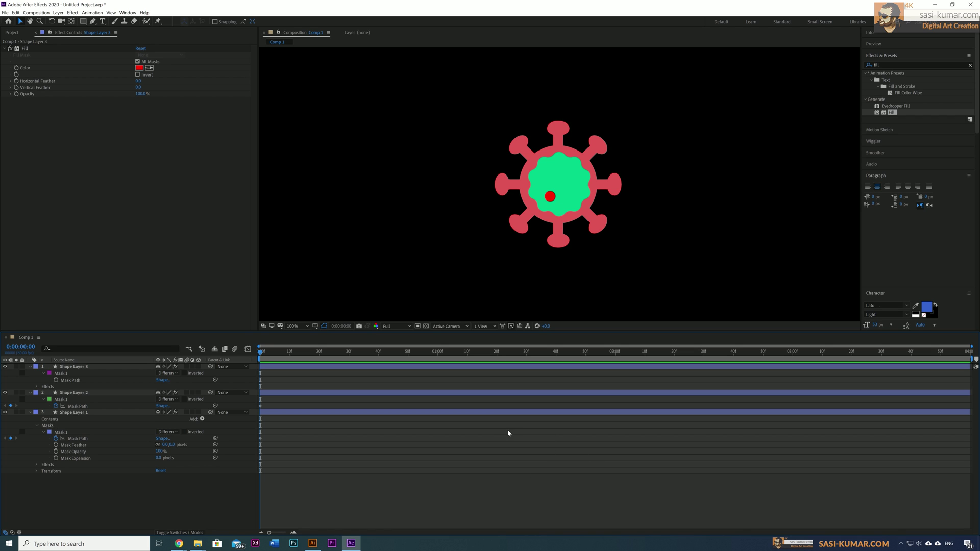
Step: Paste Illustrator's peach dot as a mask on a fourth shape layer, at the green body's upper left, and apply Fill to all masks
{"action": "left_click", "coordinate": [313, 544]}
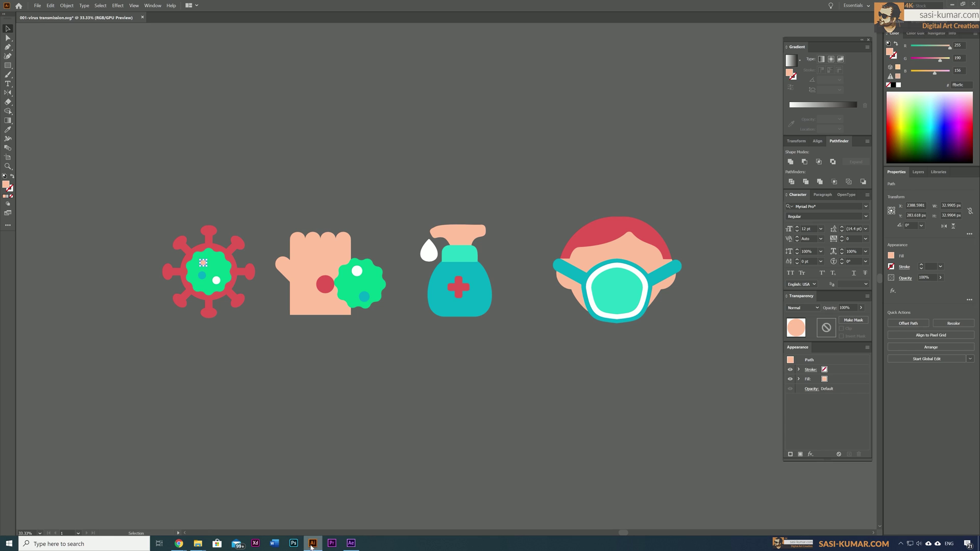
{"action": "left_click", "coordinate": [351, 544]}
{"action": "right_click", "coordinate": [213, 398]}
{"action": "mouse_move", "coordinate": [260, 401]}
{"action": "left_click", "coordinate": [329, 449]}
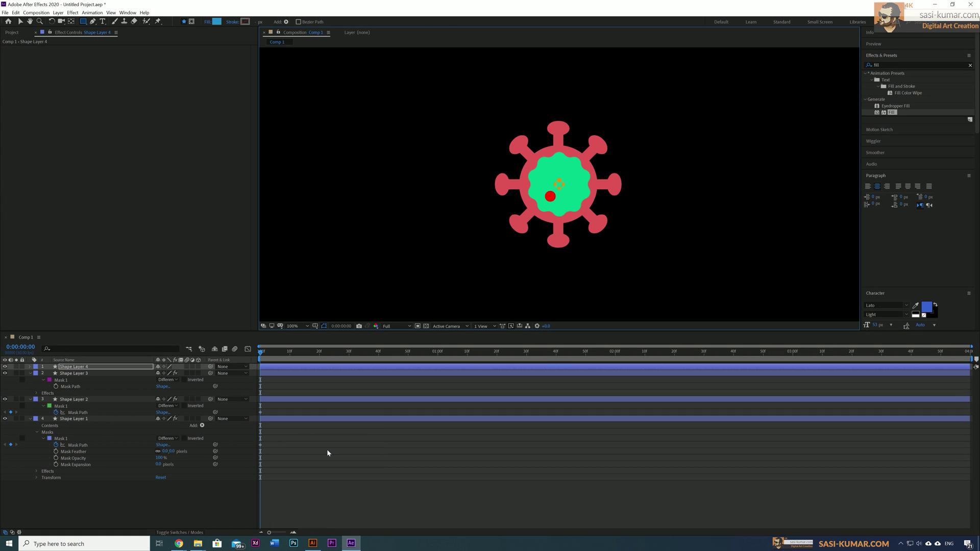
{"action": "left_click_drag", "start_coordinate": [892, 112], "coordinate": [141, 134]}
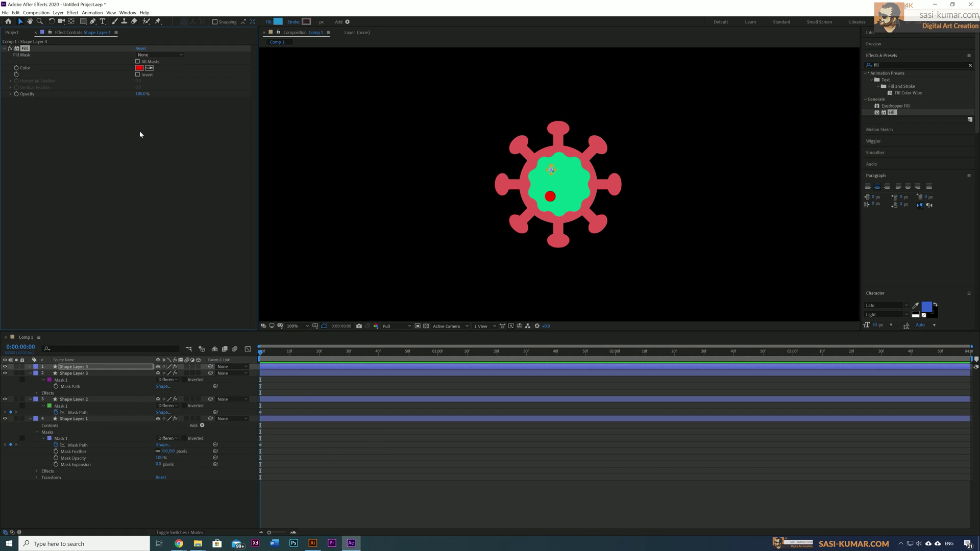
Step: Add a fifth shape layer and paste Illustrator's white dot onto it as a mask, placed in the lower right of the green body
{"action": "right_click", "coordinate": [153, 504]}
{"action": "mouse_move", "coordinate": [194, 428]}
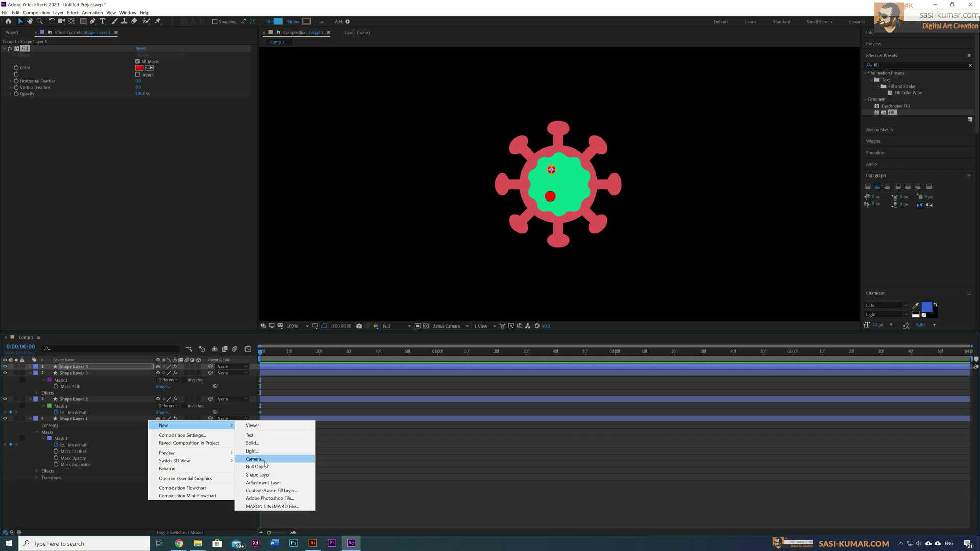
{"action": "left_click", "coordinate": [270, 477]}
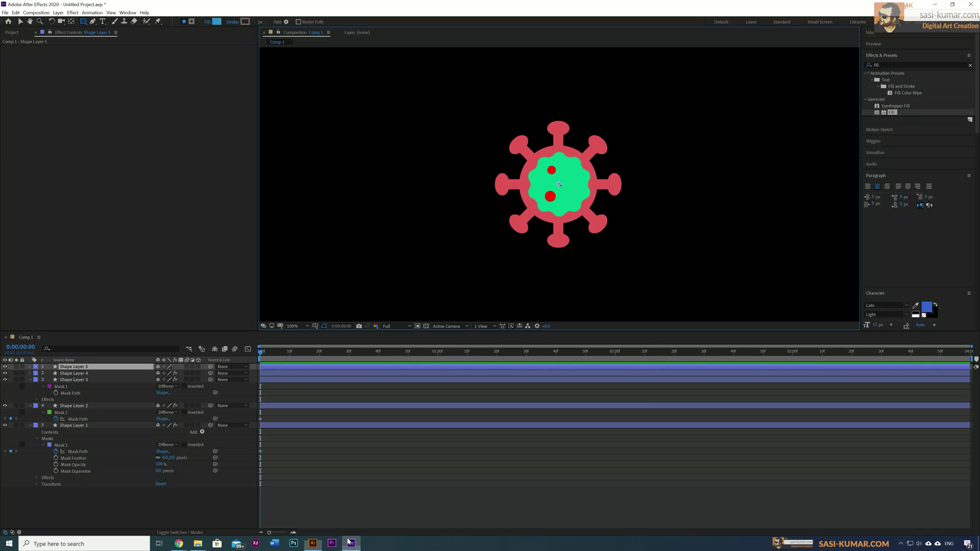
{"action": "key", "text": "Return"}
{"action": "key", "text": "v"}
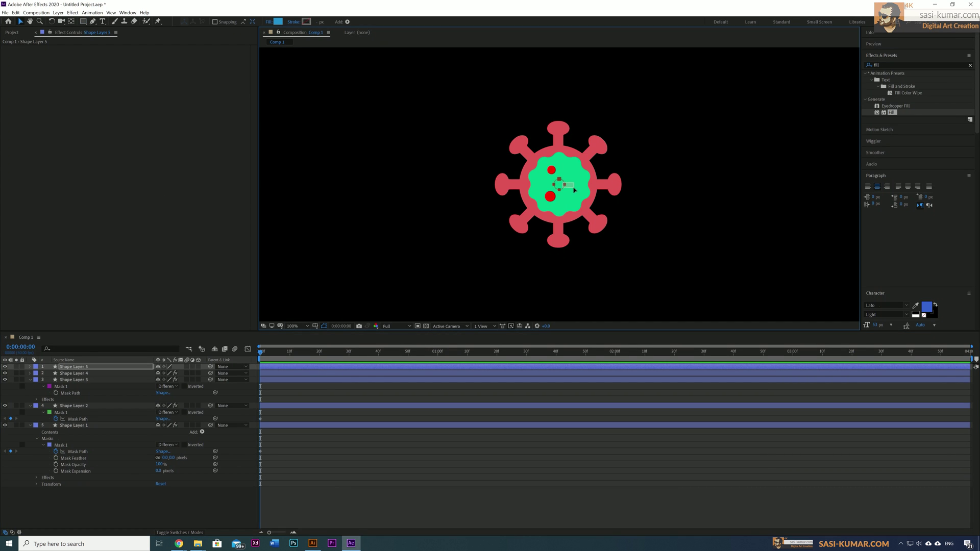
{"action": "key", "text": "ctrl+v"}
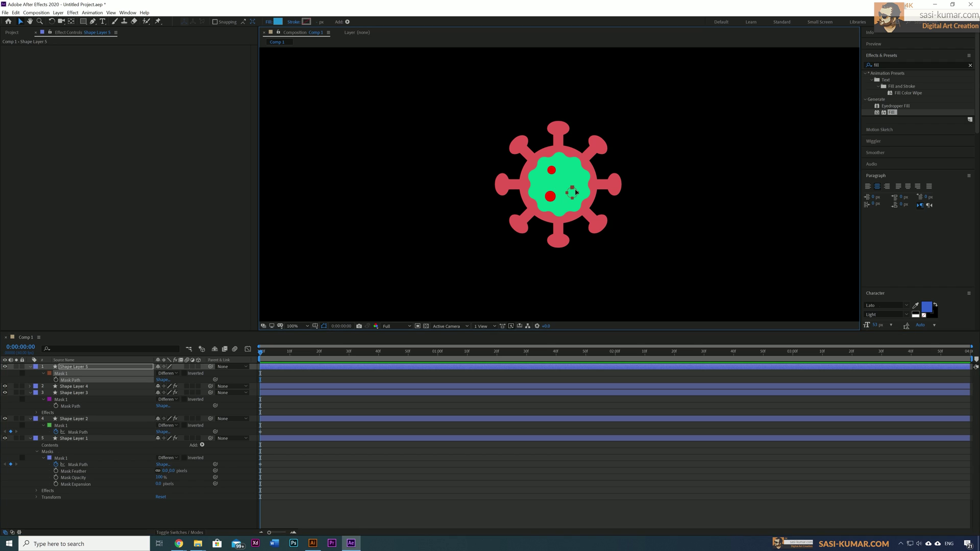
Step: Apply the Fill effect to the lower-right dot's layer, make it fill all masks and set its colour to white
{"action": "double_click", "coordinate": [892, 112]}
{"action": "left_click", "coordinate": [139, 68]}
{"action": "key", "text": "Return"}
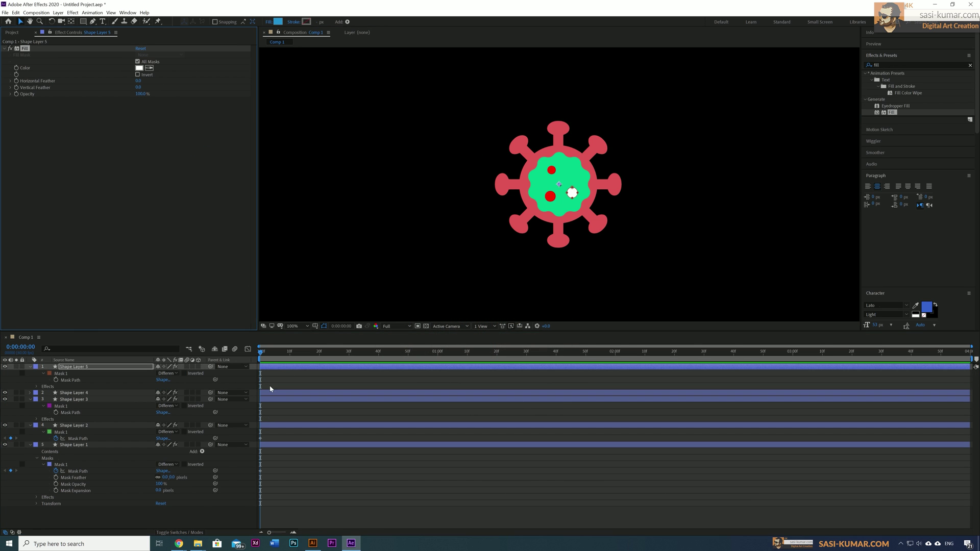
Step: Copy the hand's peach hex colour from Illustrator and set the upper-left dot's Fill colour in After Effects to FFBE9C
{"action": "left_click", "coordinate": [313, 543]}
{"action": "left_click", "coordinate": [451, 312]}
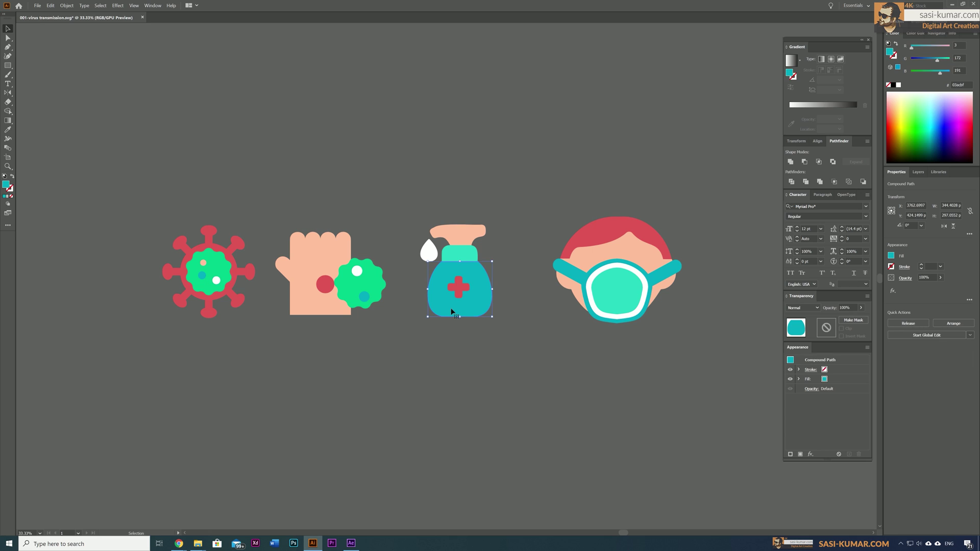
{"action": "left_click", "coordinate": [316, 270]}
{"action": "double_click", "coordinate": [7, 185]}
{"action": "key", "text": "Return"}
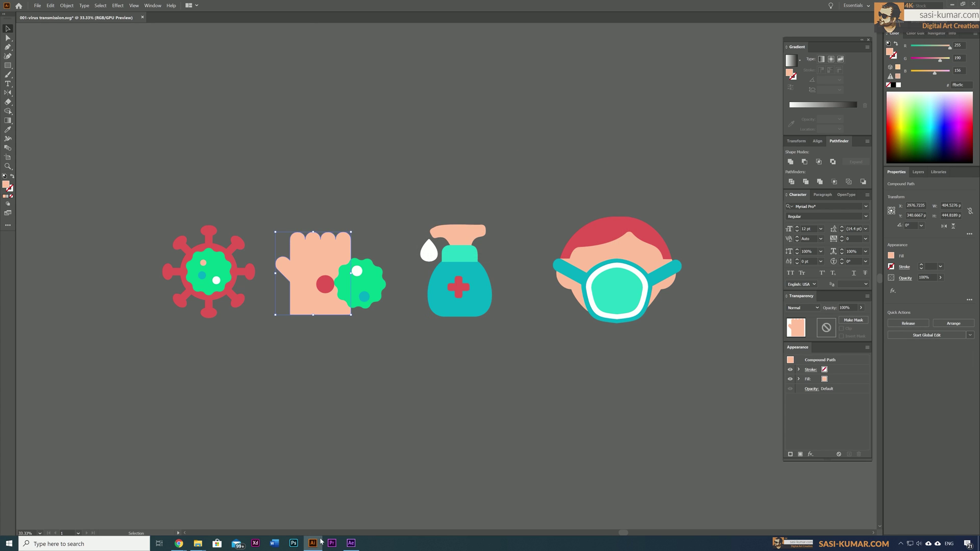
{"action": "key", "text": "alt+Tab"}
{"action": "left_click", "coordinate": [139, 68]}
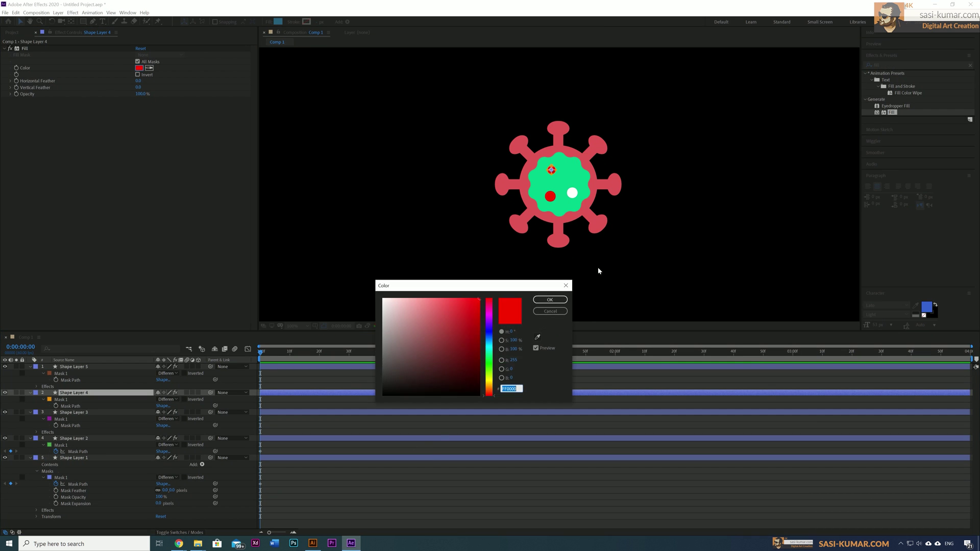
{"action": "type", "text": "ffbe9c"}
{"action": "key", "text": "Return"}
Step: Reduce all layers to their keyframed properties and reveal the Mask Path of the three dot layers
{"action": "left_click", "coordinate": [273, 415]}
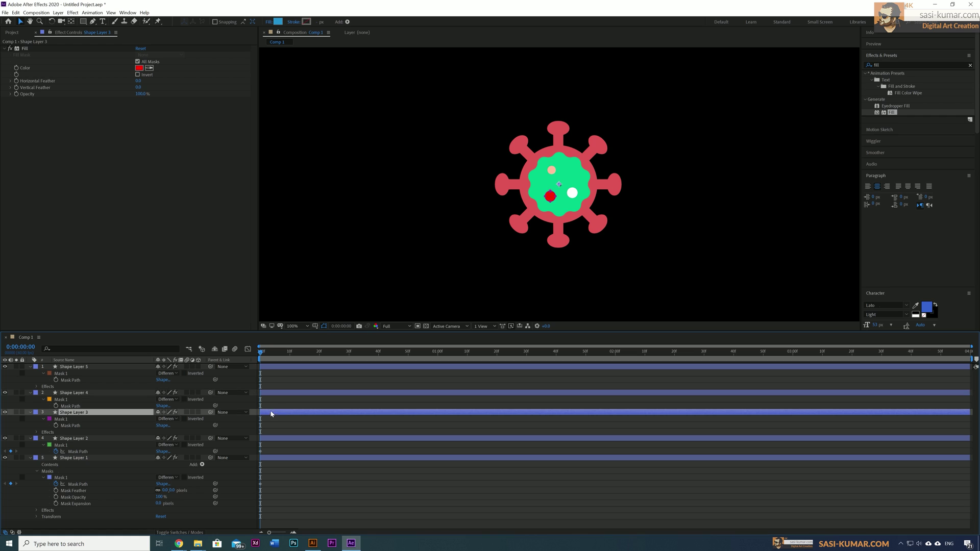
{"action": "key", "text": "ctrl+a"}
{"action": "key", "text": "u"}
{"action": "left_click", "coordinate": [313, 440]}
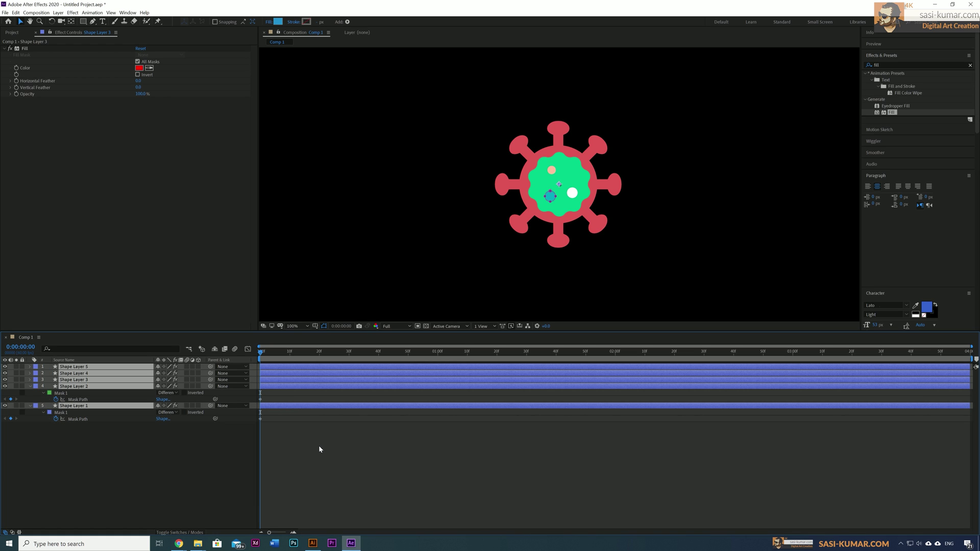
{"action": "left_click", "coordinate": [277, 368]}
{"action": "left_click", "coordinate": [278, 381], "text": "shift"}
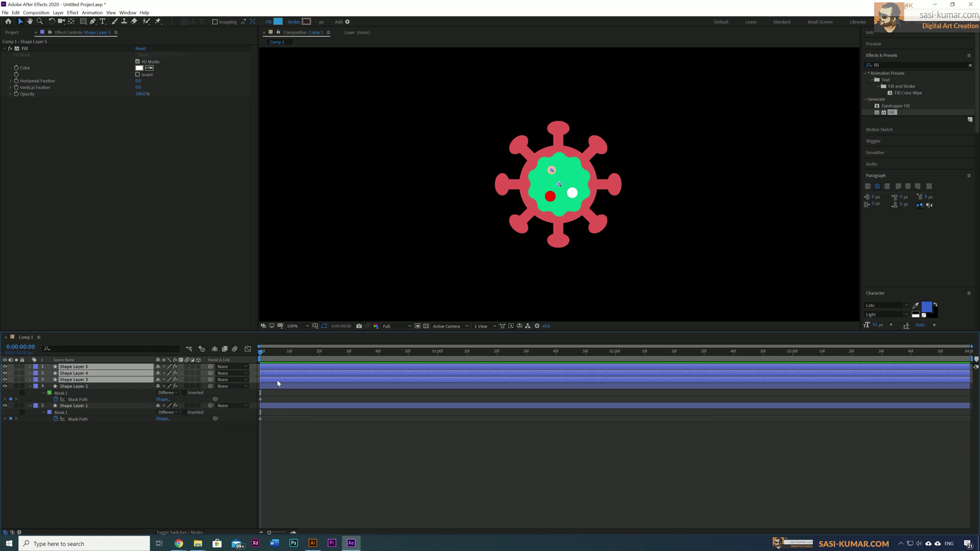
{"action": "key", "text": "m"}
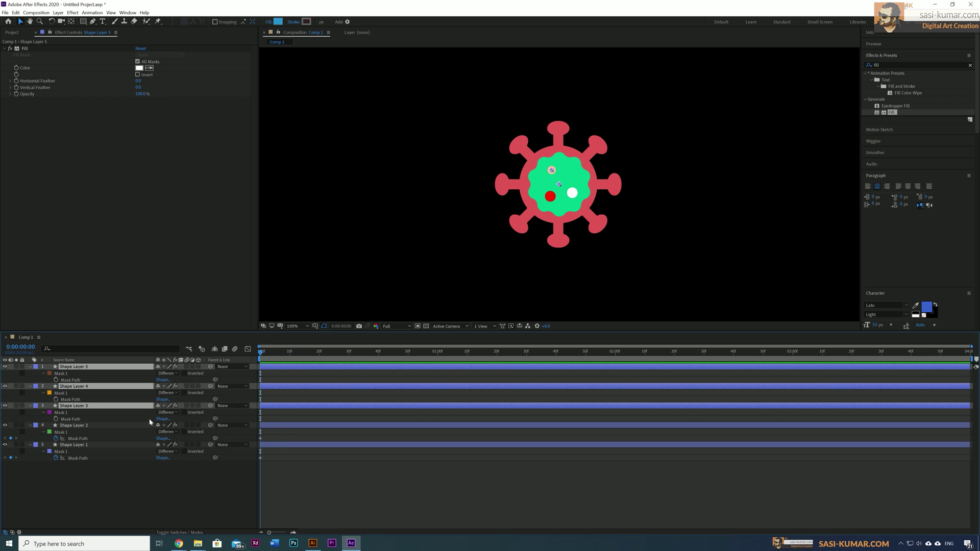
Step: Set Mask Path keyframes for all three dot layers at 0:00:00:00
{"action": "left_click", "coordinate": [57, 380]}
{"action": "left_click", "coordinate": [56, 400]}
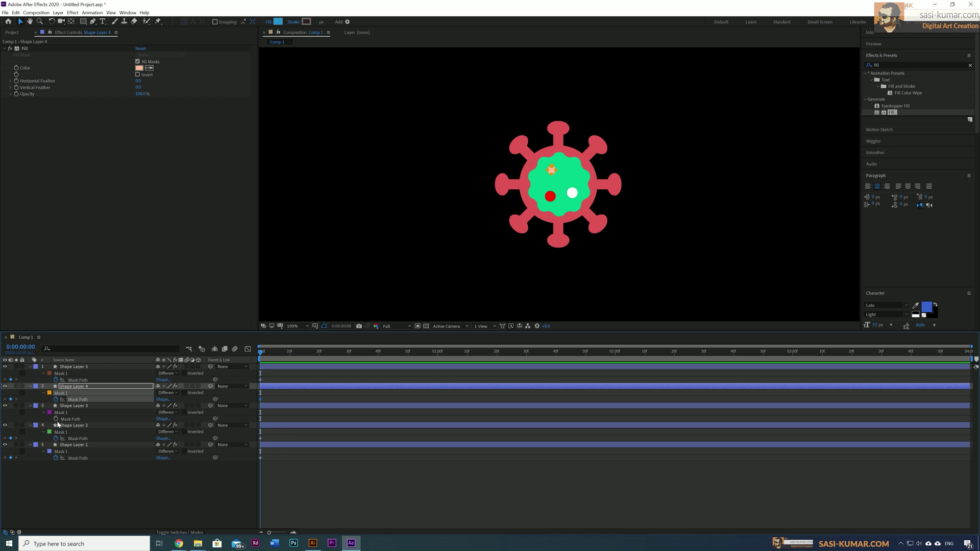
{"action": "left_click", "coordinate": [57, 419]}
{"action": "left_click", "coordinate": [315, 438]}
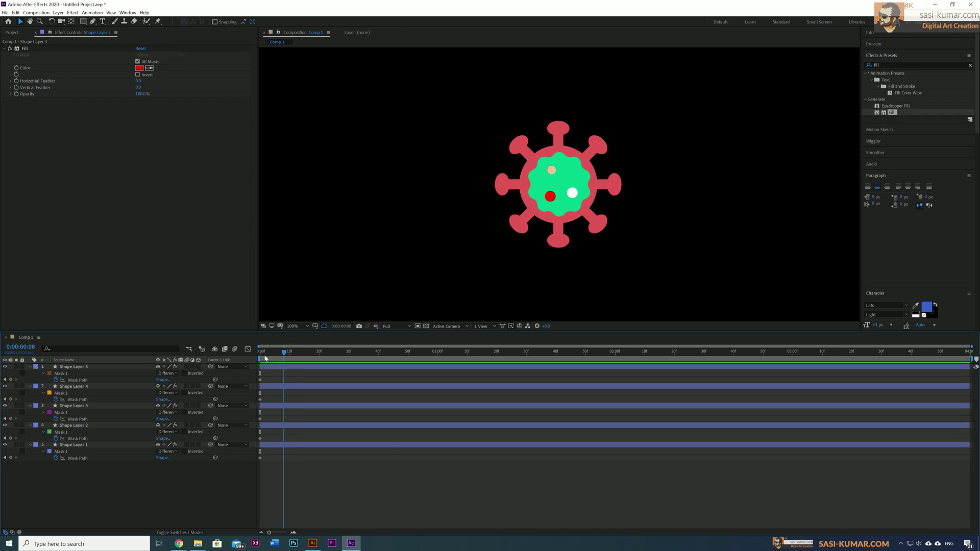
Step: Move the current time to 0:00:00:30 with the keyframed mask paths shown and select the red spiky body's shape layer
{"action": "key", "text": "u"}
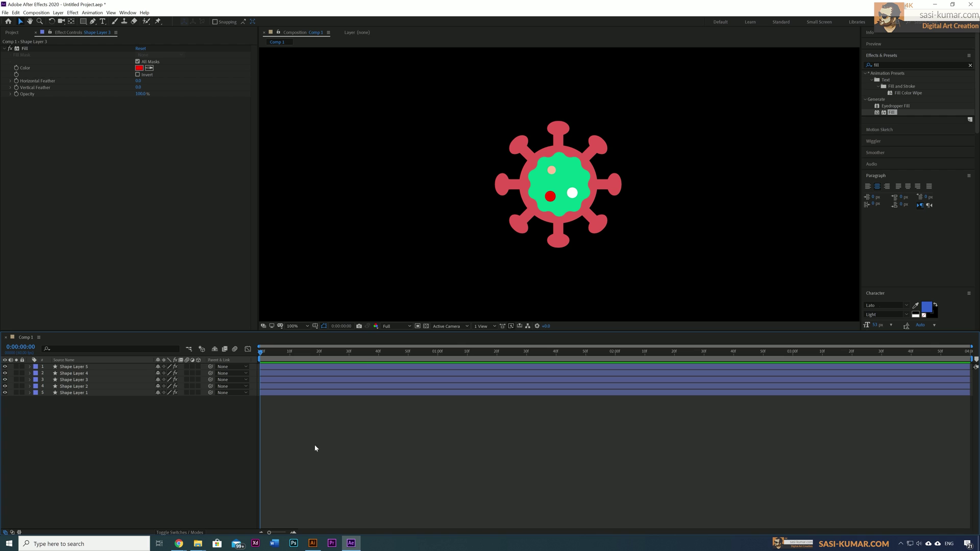
{"action": "key", "text": "u"}
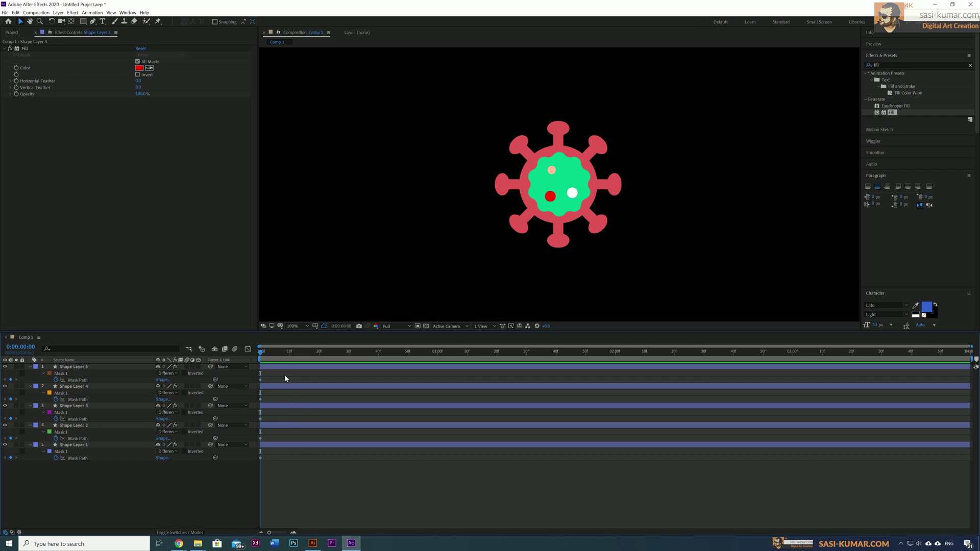
{"action": "left_click_drag", "start_coordinate": [261, 353], "coordinate": [350, 359]}
{"action": "key", "text": "Home"}
{"action": "left_click", "coordinate": [329, 446]}
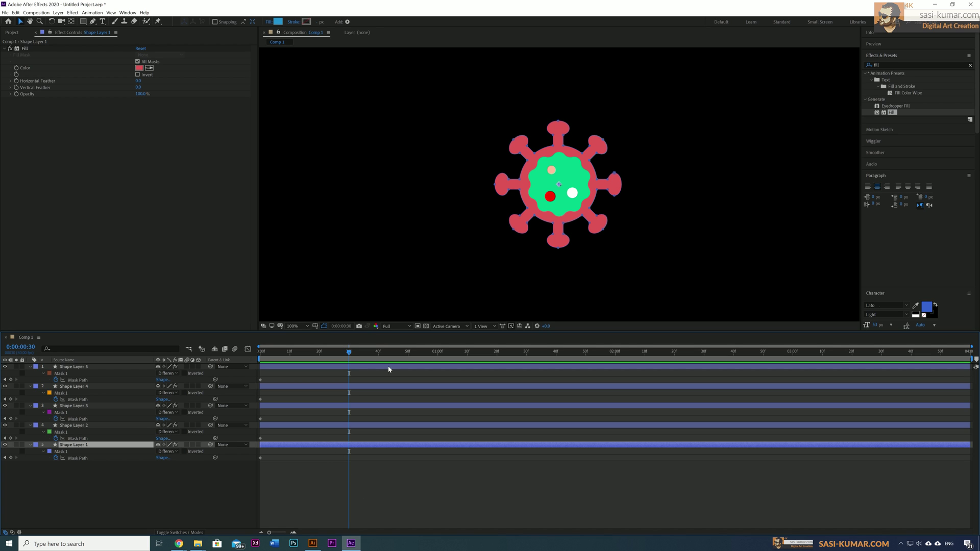
Step: Copy the peach hand shape from Illustrator and paste it into the red spiky body's Mask Path in After Effects at 0:00:00:30
{"action": "left_click", "coordinate": [313, 545]}
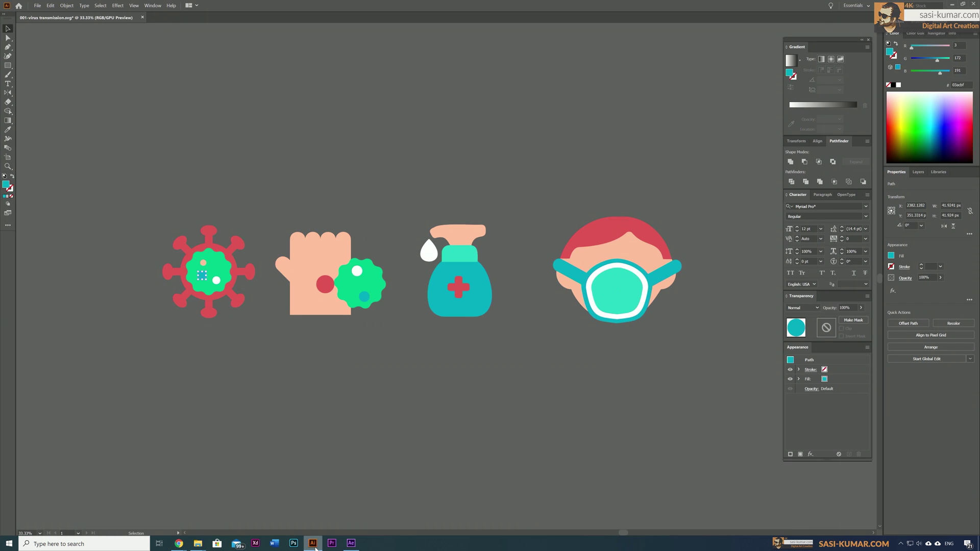
{"action": "left_click", "coordinate": [306, 254]}
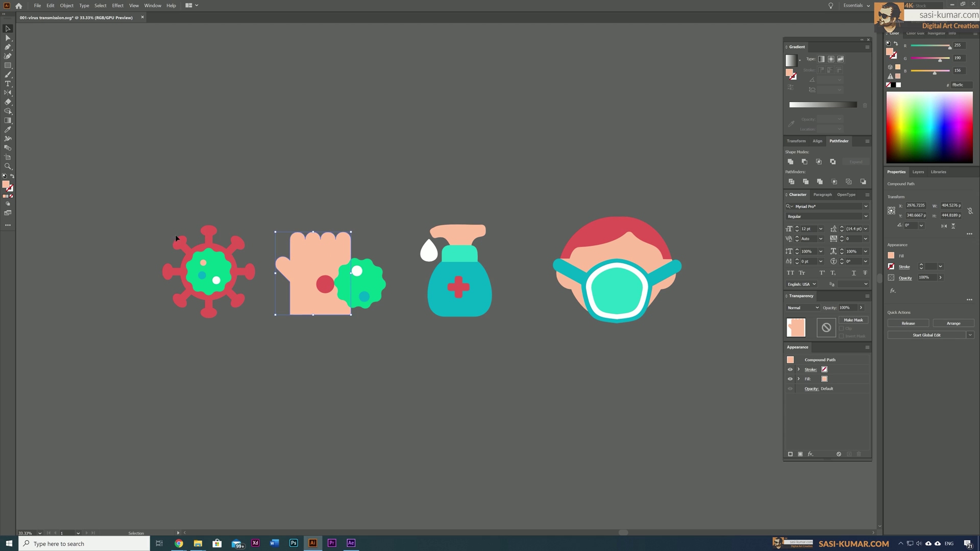
{"action": "left_click", "coordinate": [270, 211]}
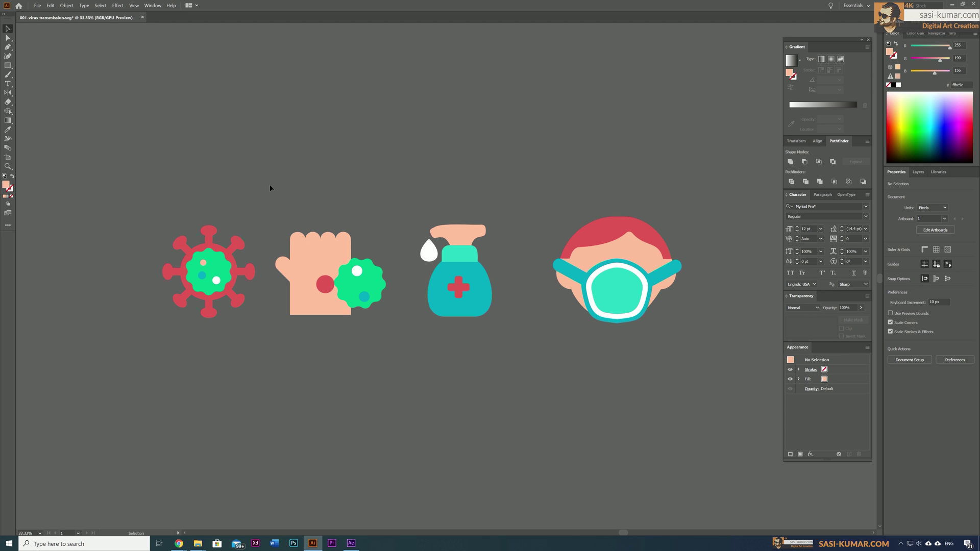
{"action": "left_click", "coordinate": [305, 254]}
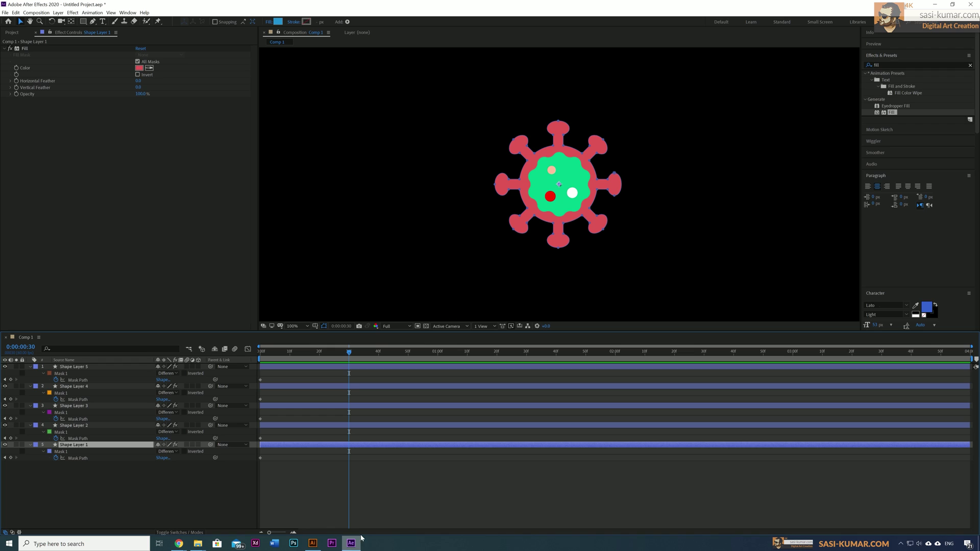
{"action": "left_click", "coordinate": [350, 543]}
{"action": "key", "text": "ctrl+v"}
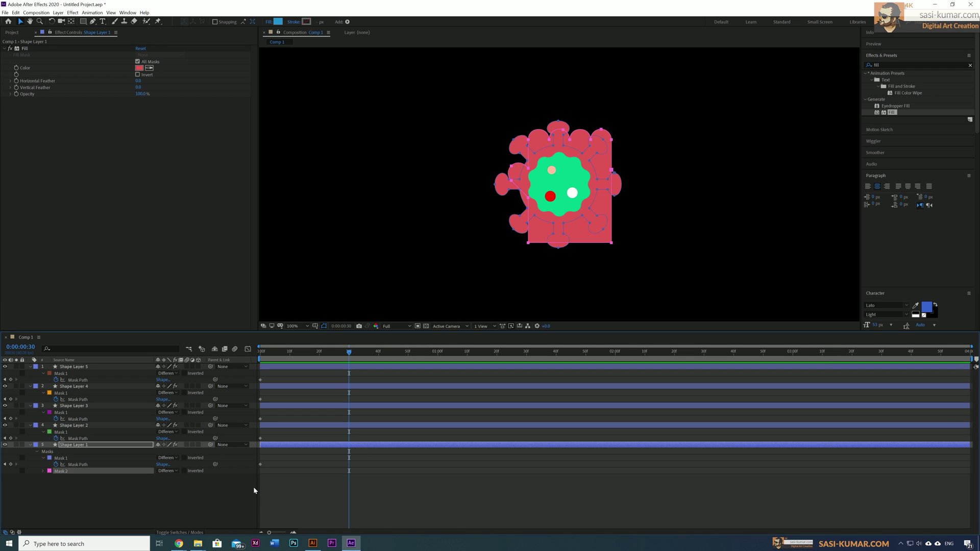
{"action": "key", "text": "ctrl+z"}
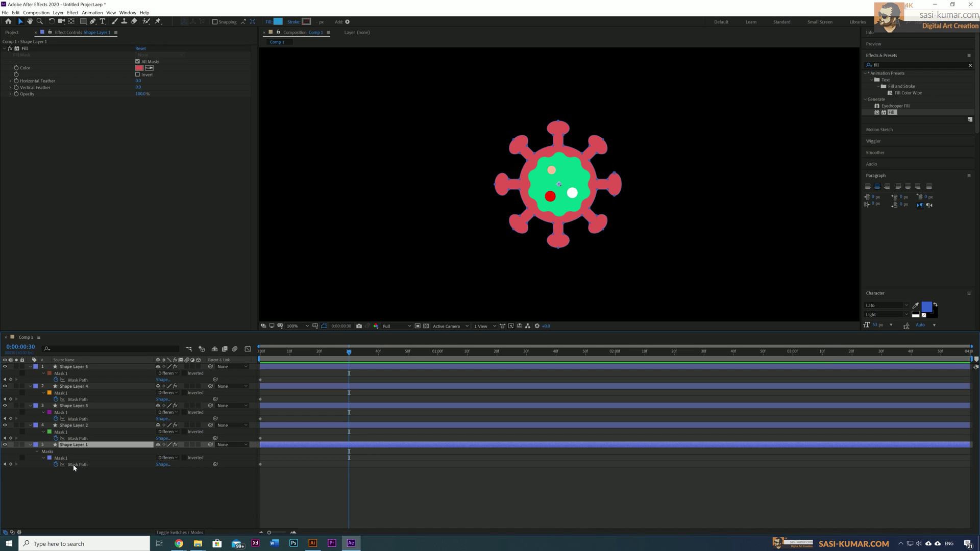
{"action": "left_click", "coordinate": [82, 465]}
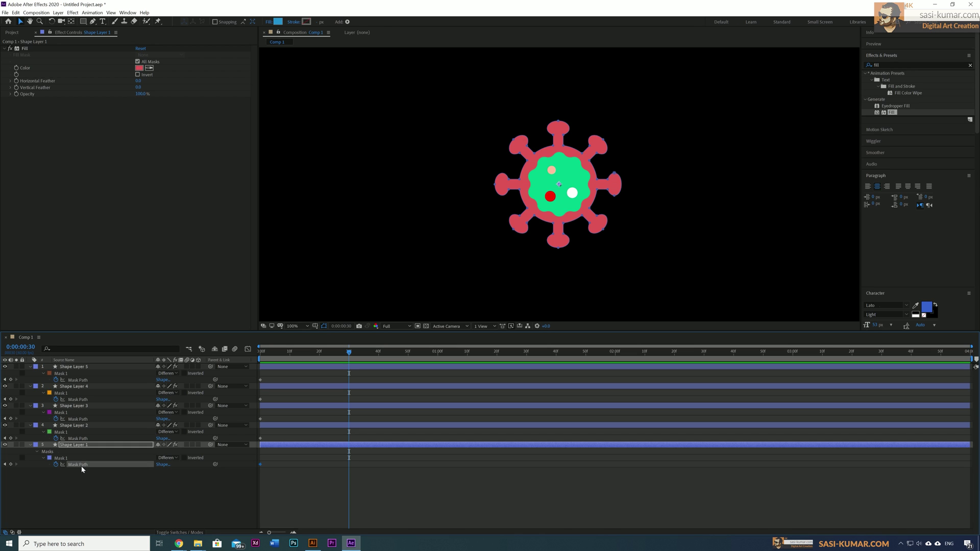
{"action": "key", "text": "ctrl+v"}
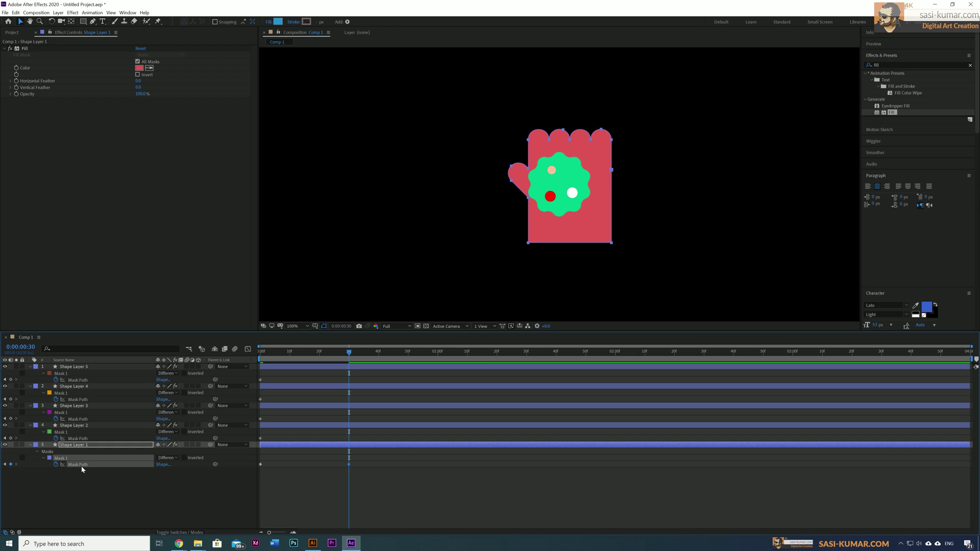
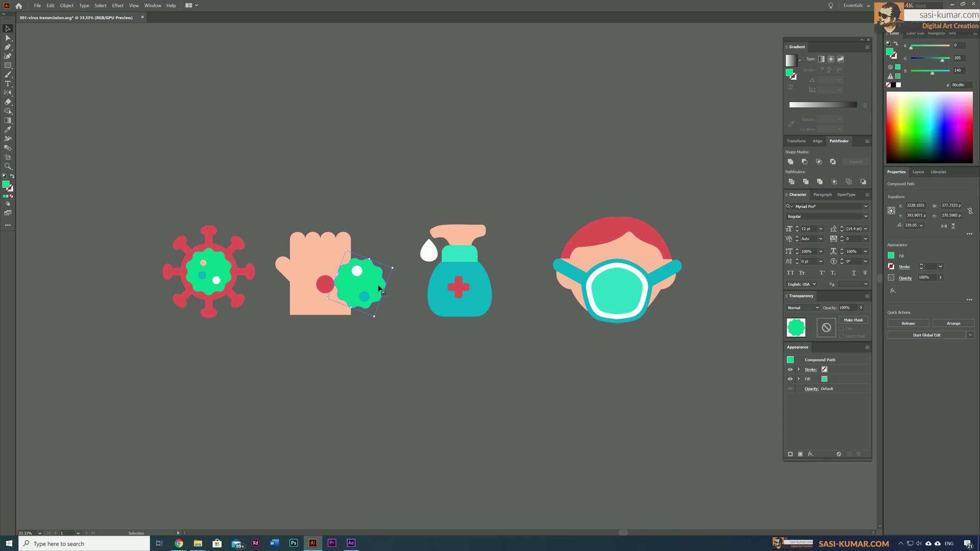
Step: Copy the hand icon's green scalloped germ from Illustrator and paste it into the green shape's Mask Path in After Effects at 0:00:00:30
{"action": "left_click", "coordinate": [322, 283]}
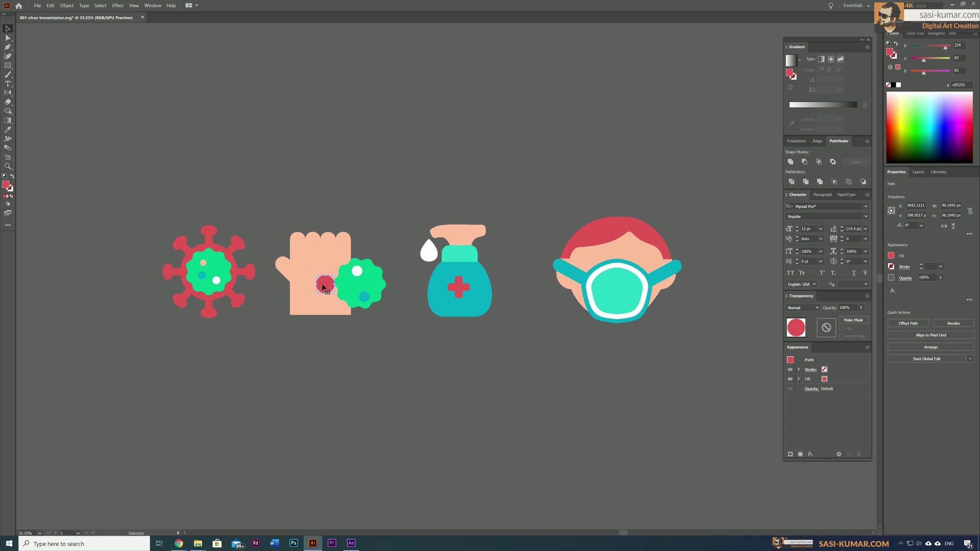
{"action": "left_click", "coordinate": [379, 288]}
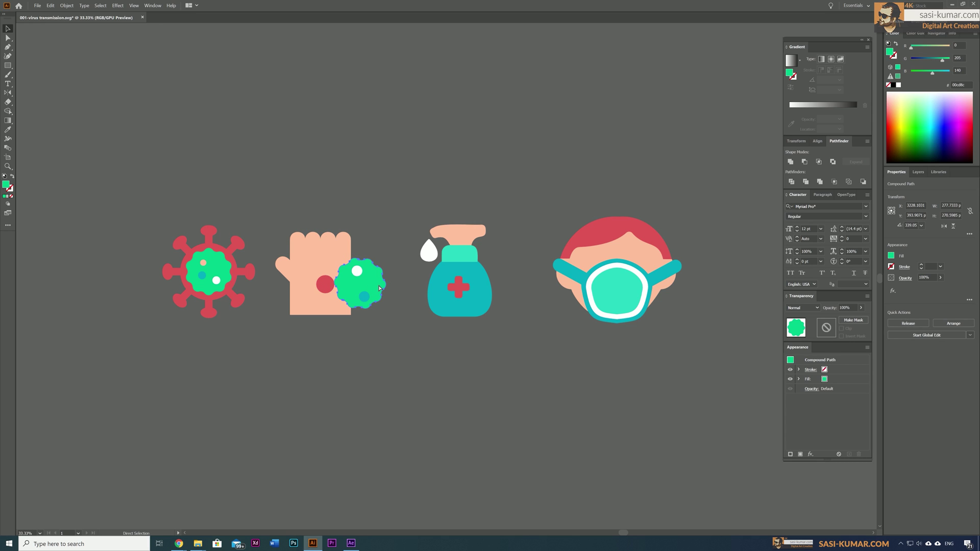
{"action": "key", "text": "v"}
{"action": "left_click", "coordinate": [351, 543]}
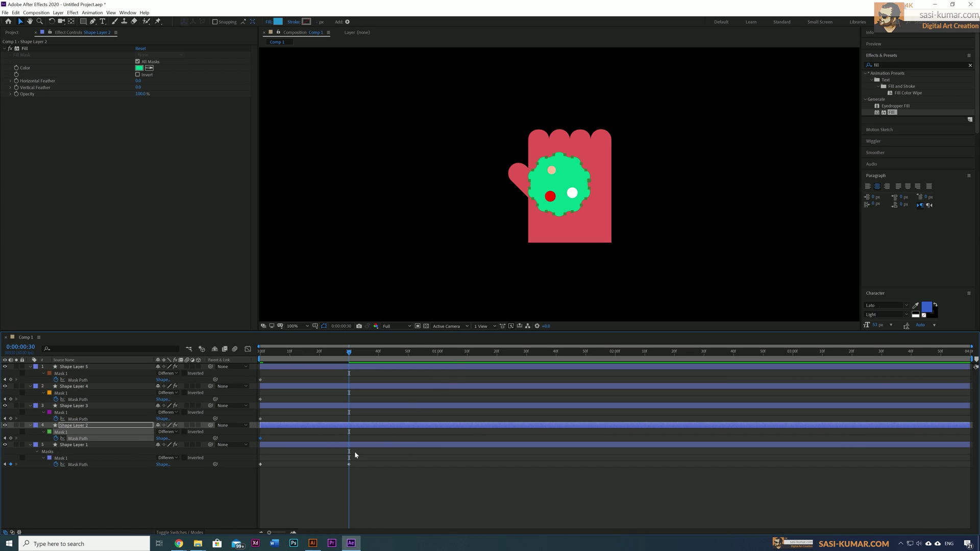
{"action": "key", "text": "ctrl+v"}
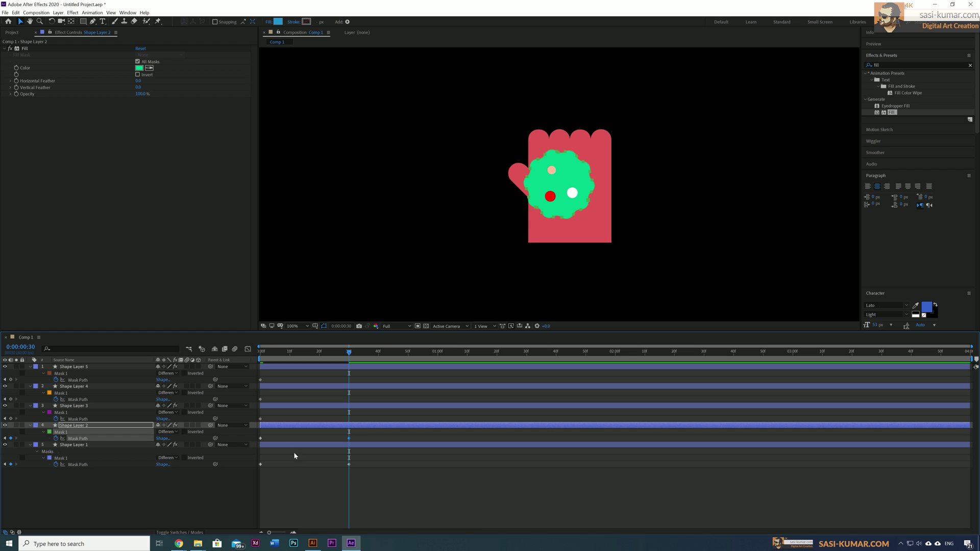
Step: Copy the red circle on the hand from Illustrator and paste it into the red dot's Mask Path in After Effects
{"action": "left_click", "coordinate": [78, 419]}
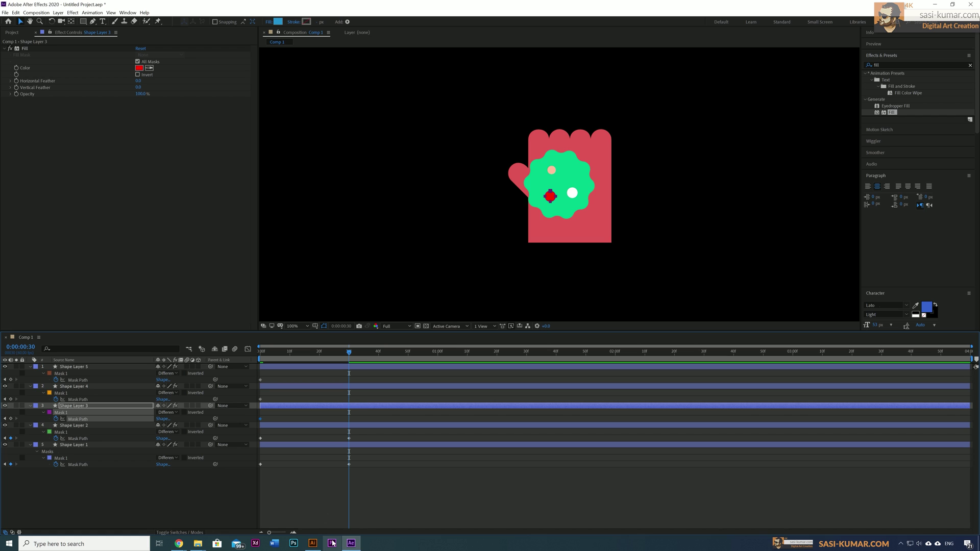
{"action": "left_click", "coordinate": [313, 543]}
{"action": "left_click", "coordinate": [323, 292]}
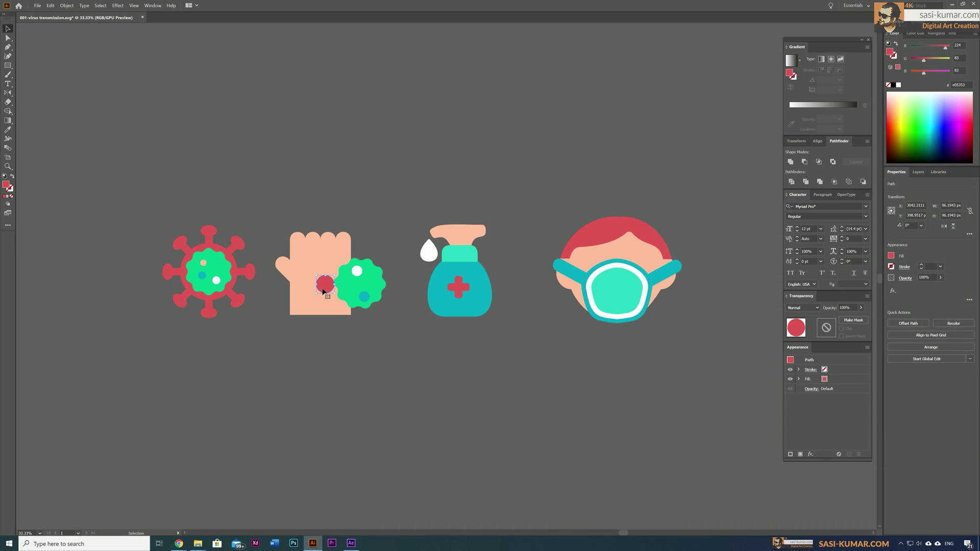
{"action": "left_click", "coordinate": [350, 545]}
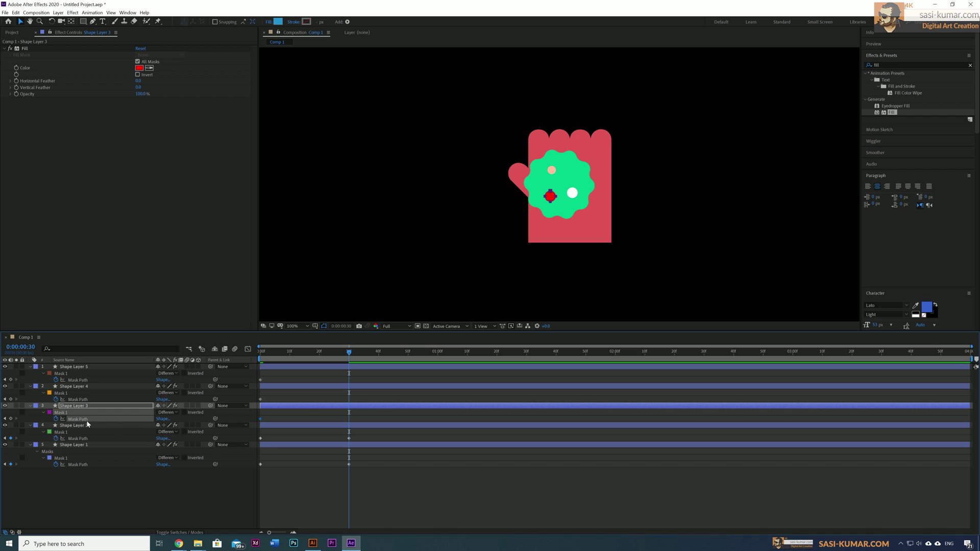
{"action": "key", "text": "ctrl+v"}
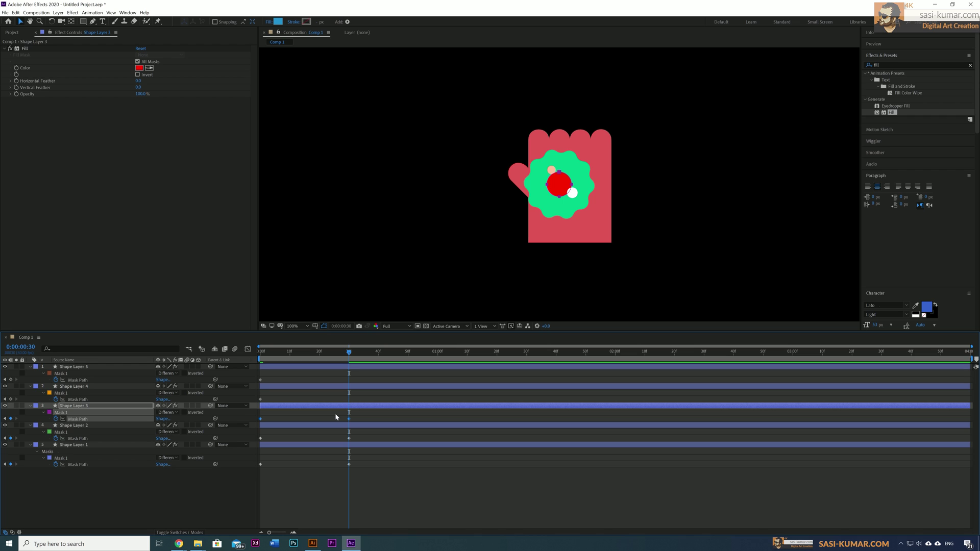
Step: Move the green germ mask over the hand's right edge and place the peach and white dot masks on it
{"action": "left_click_drag", "start_coordinate": [585, 169], "coordinate": [641, 169]}
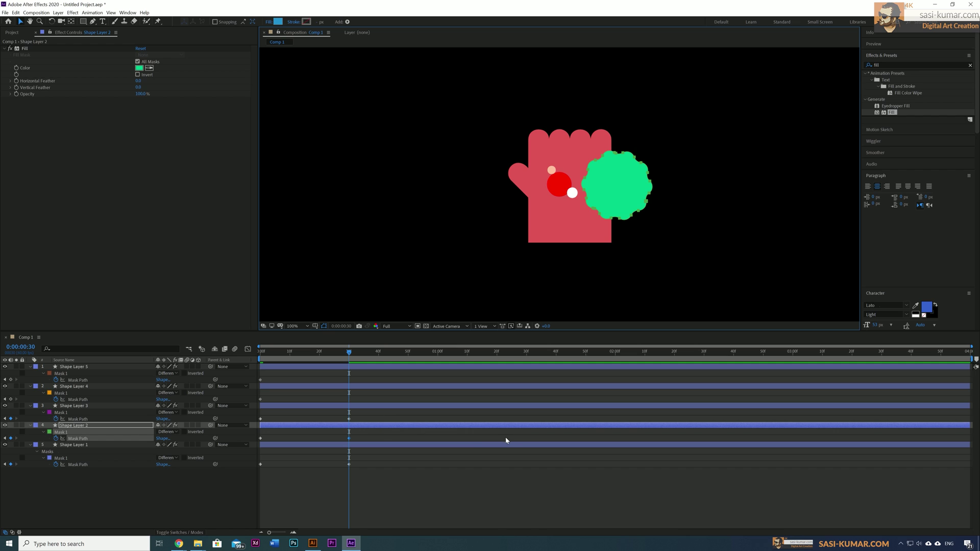
{"action": "left_click", "coordinate": [551, 171]}
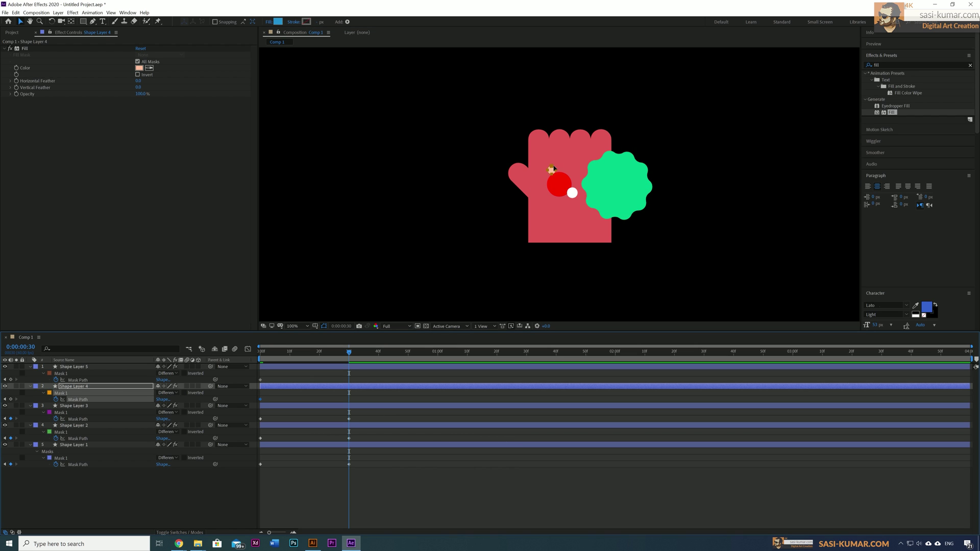
{"action": "left_click_drag", "start_coordinate": [554, 168], "coordinate": [616, 167]}
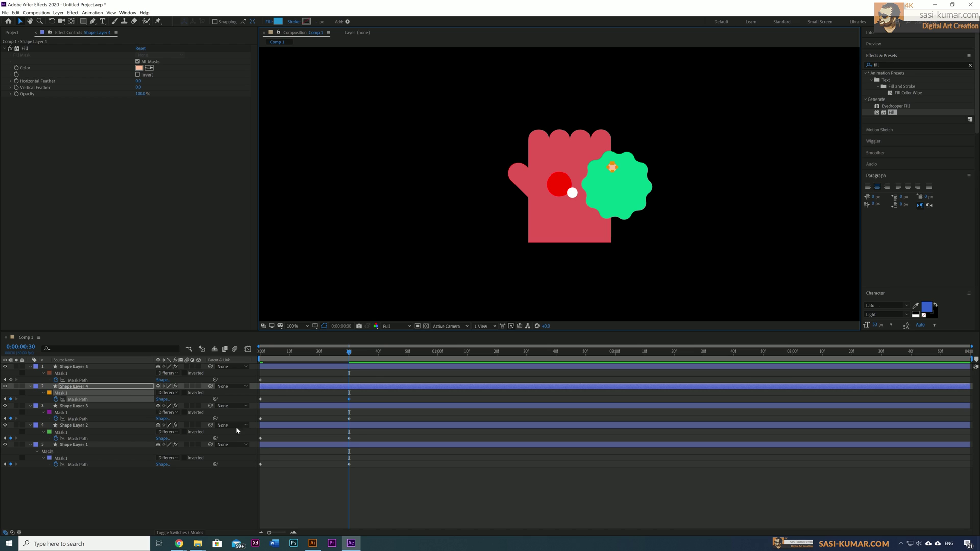
{"action": "left_click", "coordinate": [80, 382]}
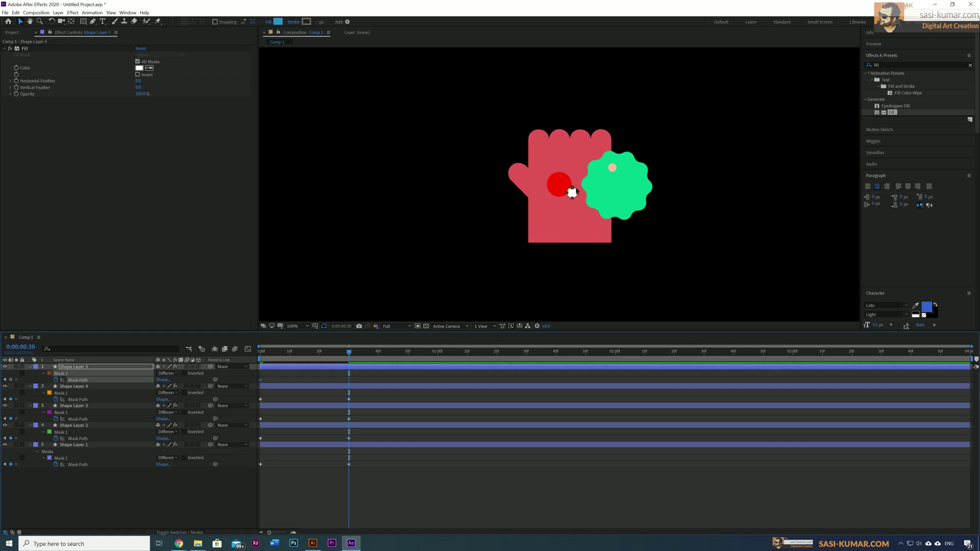
{"action": "left_click_drag", "start_coordinate": [572, 193], "coordinate": [631, 201]}
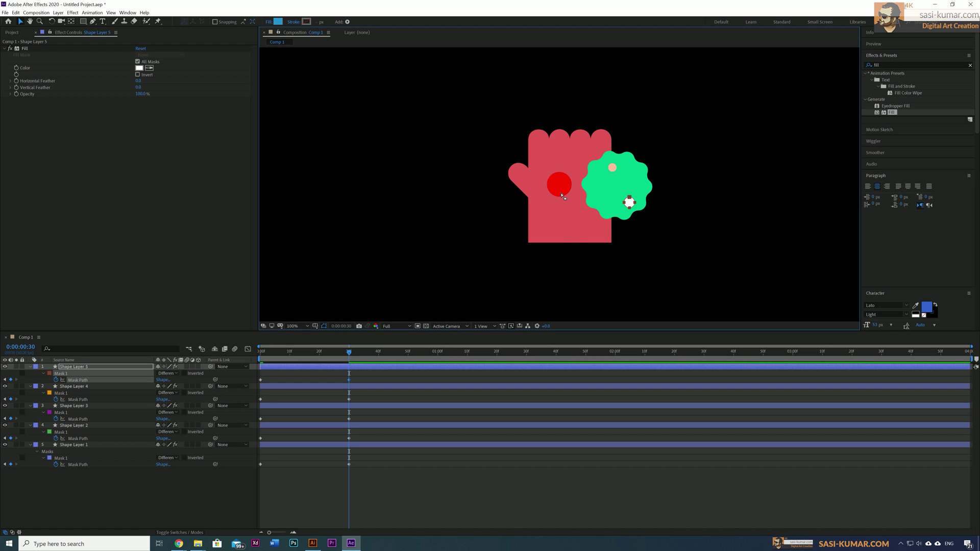
Step: Shift the red circle's mask slightly down and to the right on the hand, close to the green germ
{"action": "left_click", "coordinate": [78, 438]}
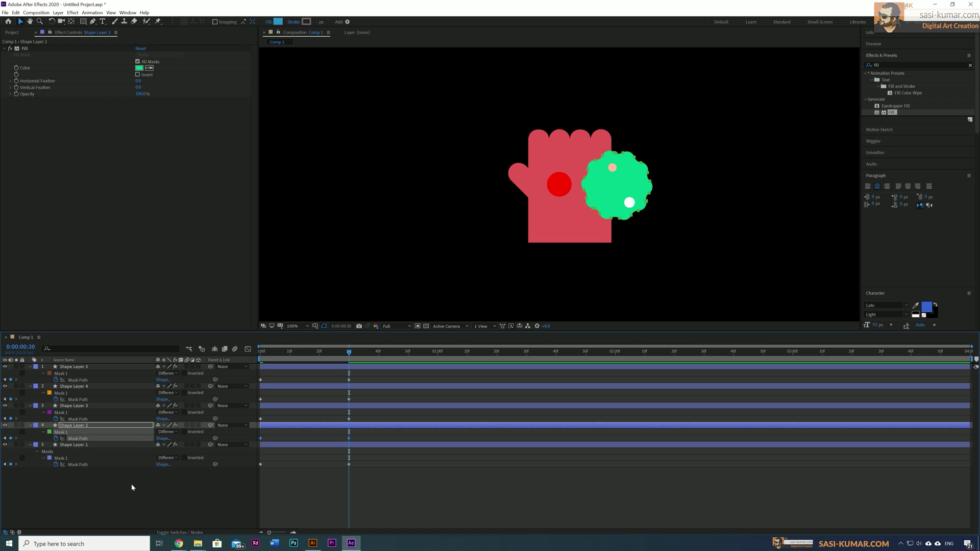
{"action": "left_click", "coordinate": [78, 420]}
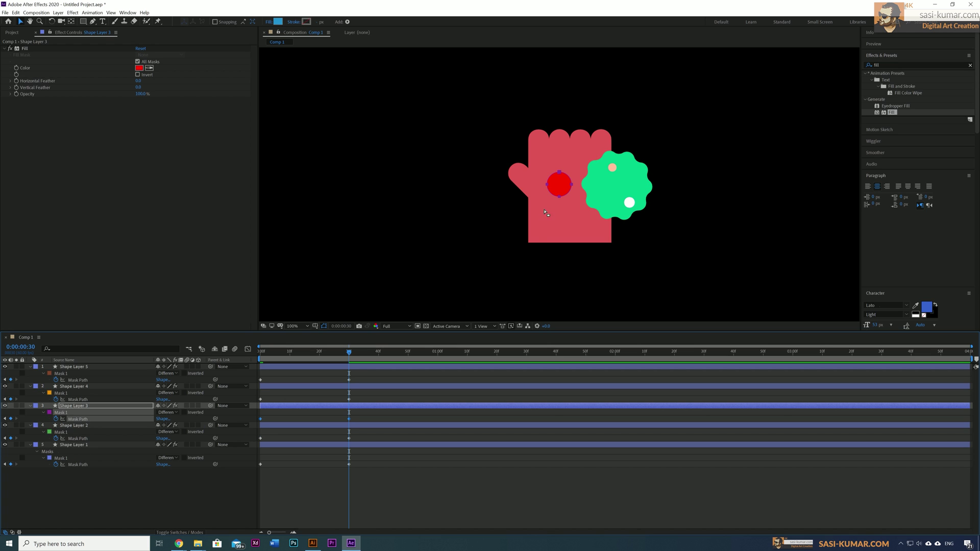
{"action": "left_click_drag", "start_coordinate": [564, 174], "coordinate": [571, 181]}
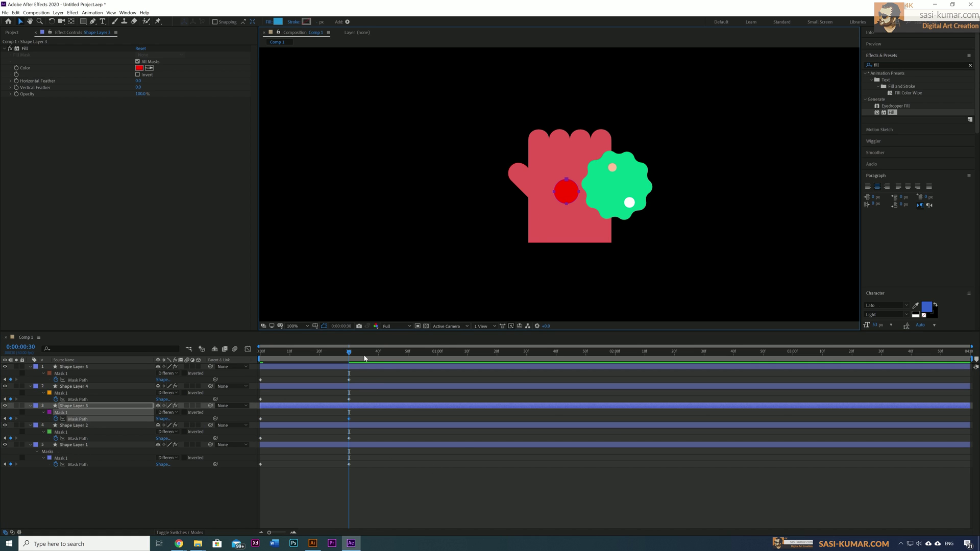
Step: At 0:00:01:00, paste the sanitizer's peach pump head from Illustrator into the red hand layer's Mask Path in After Effects
{"action": "left_click_drag", "start_coordinate": [364, 358], "coordinate": [439, 357]}
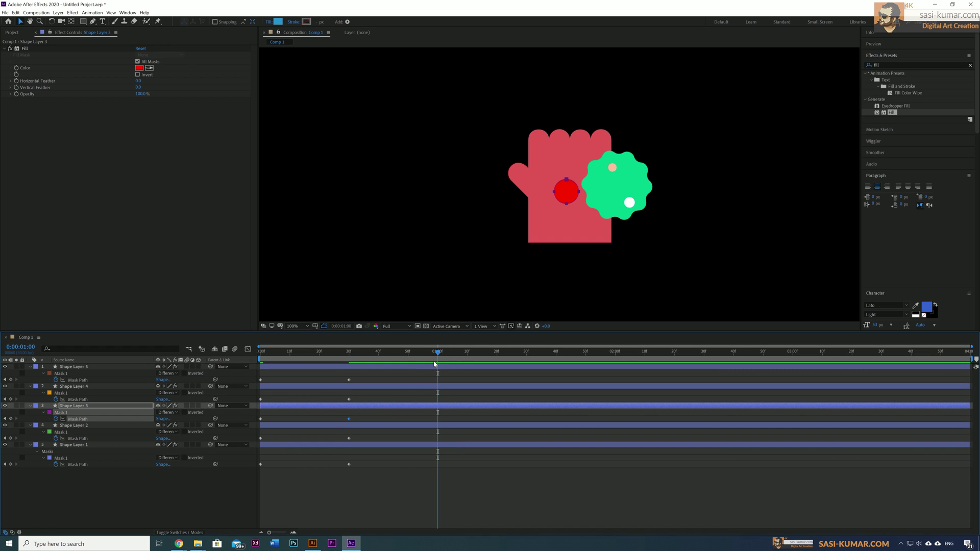
{"action": "left_click_drag", "start_coordinate": [437, 358], "coordinate": [439, 358]}
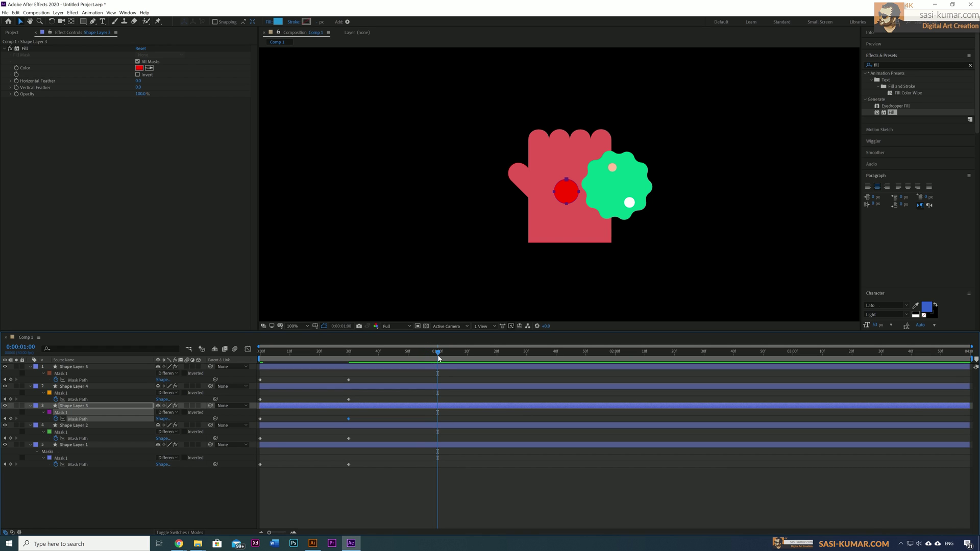
{"action": "left_click", "coordinate": [463, 460]}
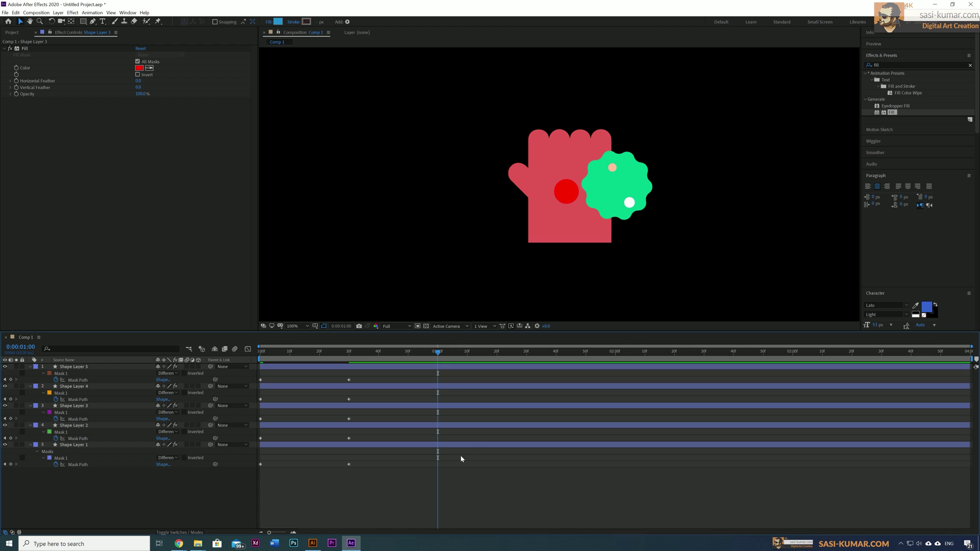
{"action": "left_click", "coordinate": [470, 446]}
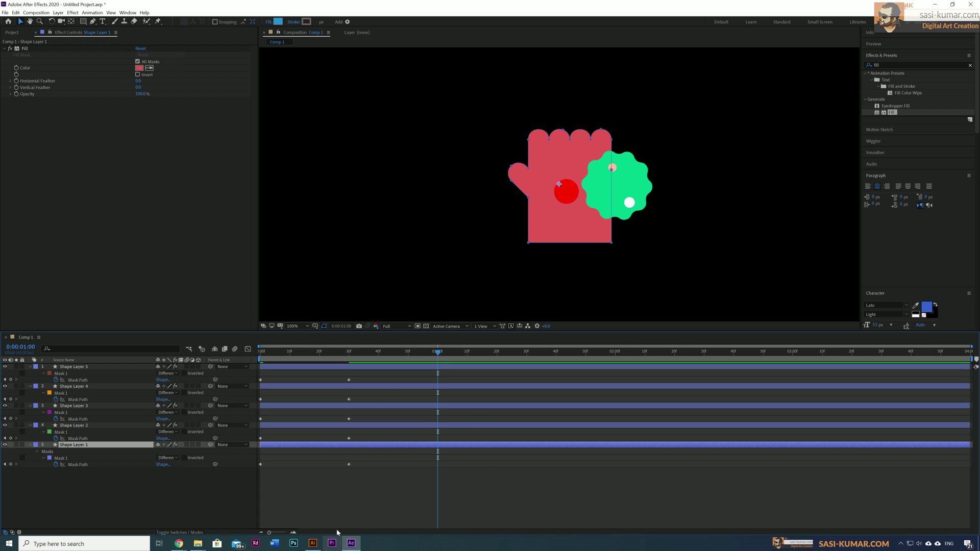
{"action": "left_click", "coordinate": [313, 543]}
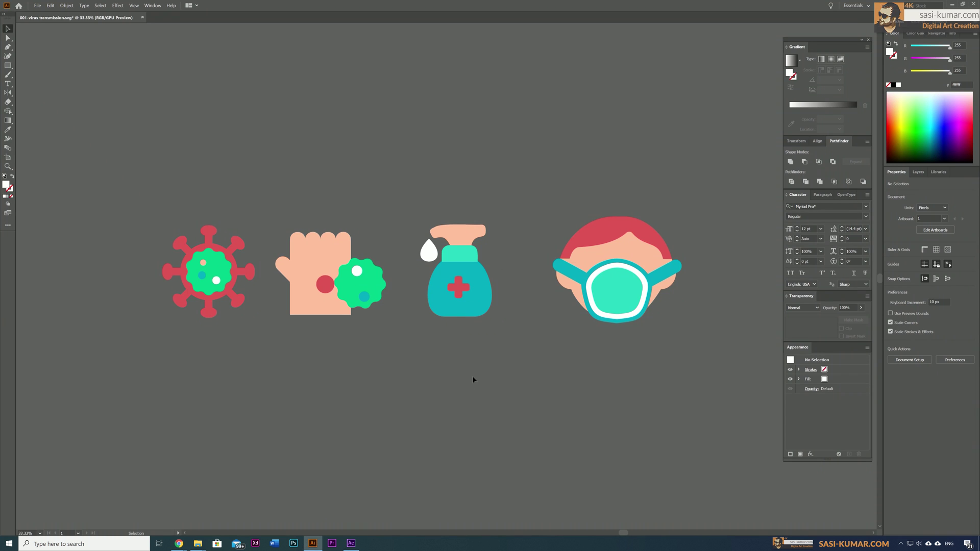
{"action": "left_click", "coordinate": [449, 239]}
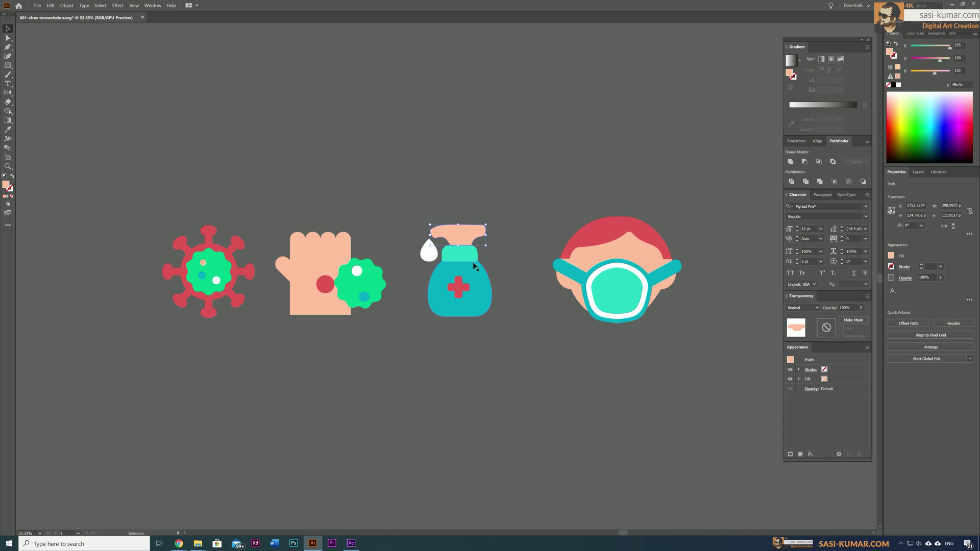
{"action": "key", "text": "a"}
{"action": "key", "text": "v"}
{"action": "left_click", "coordinate": [349, 541]}
{"action": "left_click", "coordinate": [81, 465]}
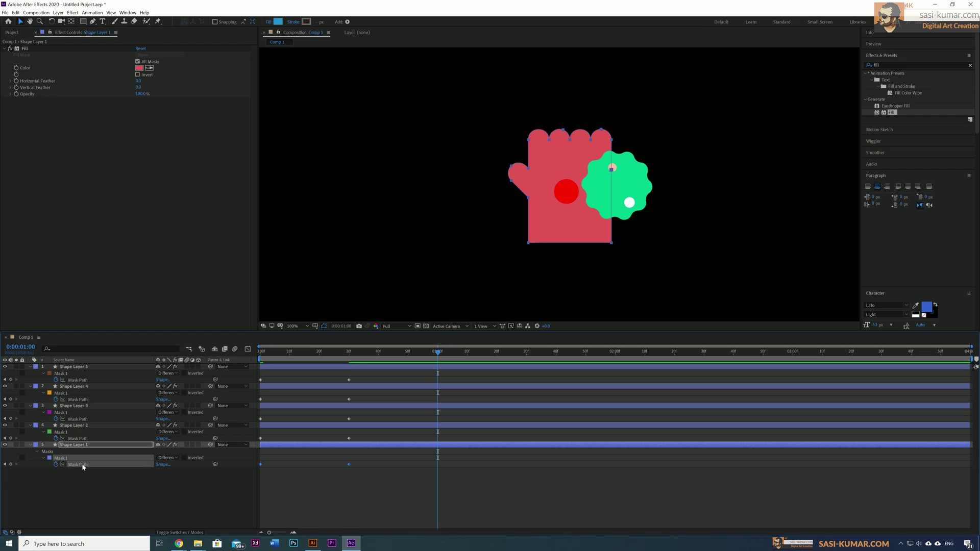
{"action": "key", "text": "ctrl+v"}
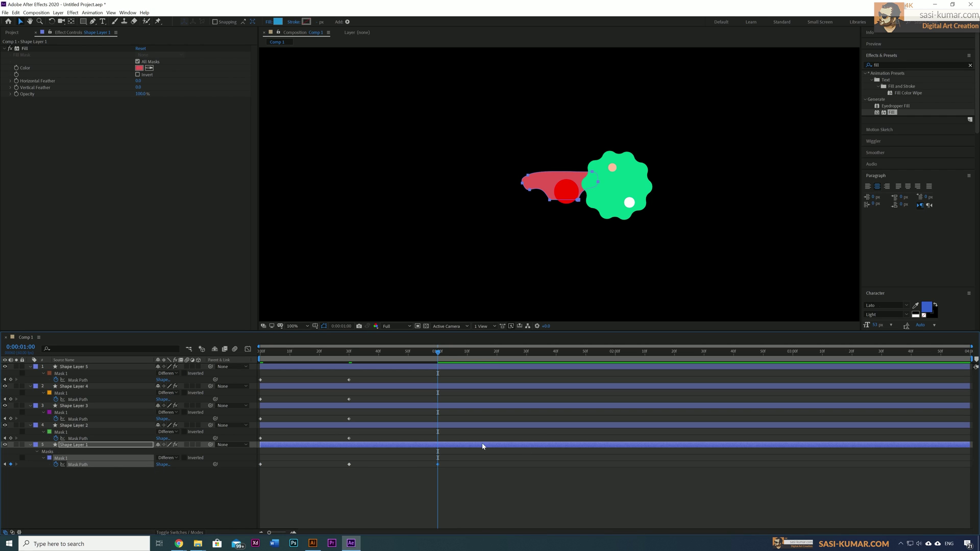
Step: Copy the sanitizer's turquoise neck from Illustrator and paste it into the green Shape Layer 2's Mask Path in After Effects
{"action": "left_click", "coordinate": [467, 428]}
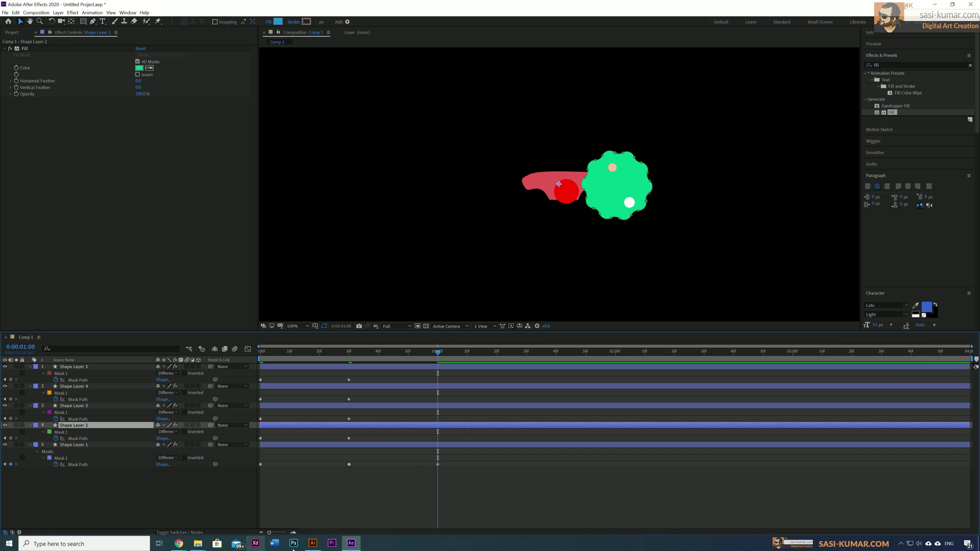
{"action": "left_click", "coordinate": [313, 543]}
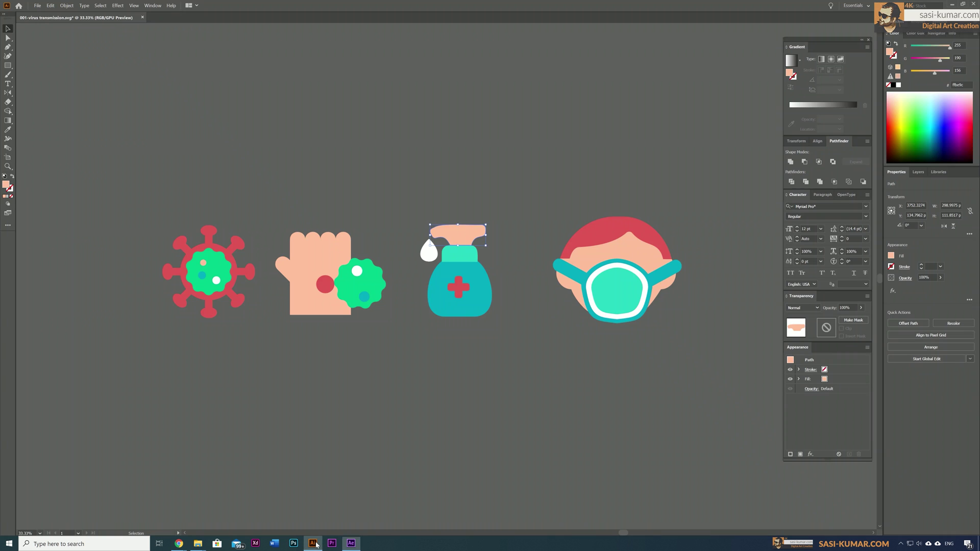
{"action": "left_click", "coordinate": [459, 255]}
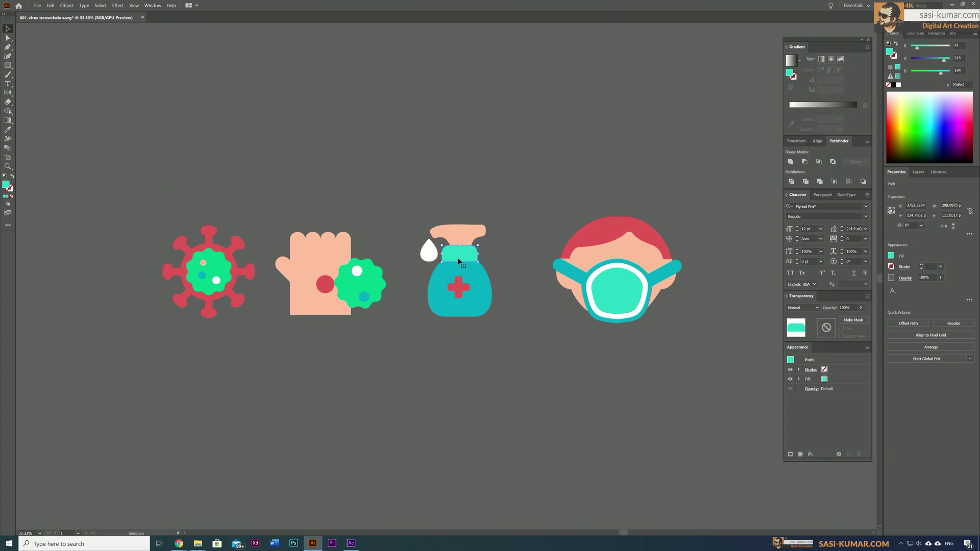
{"action": "left_click", "coordinate": [351, 543]}
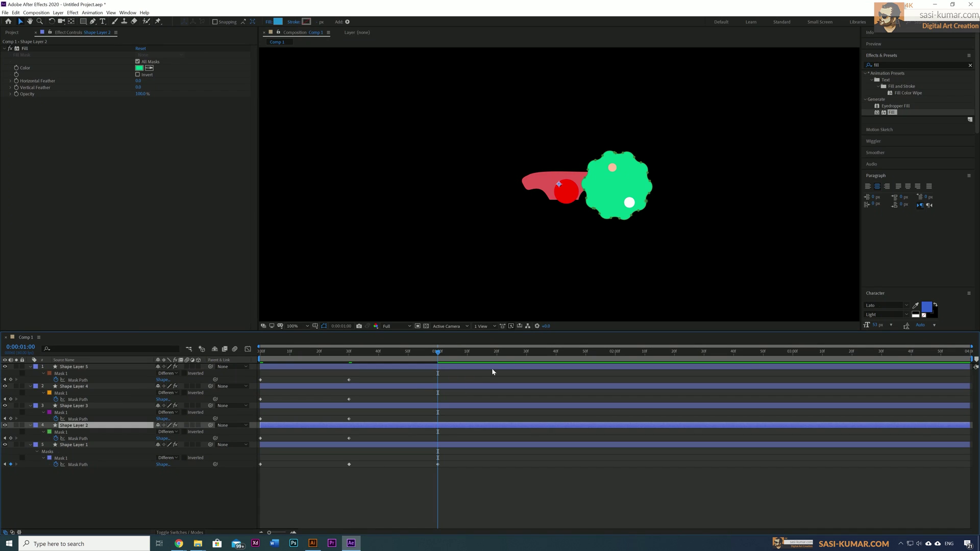
{"action": "left_click", "coordinate": [71, 439]}
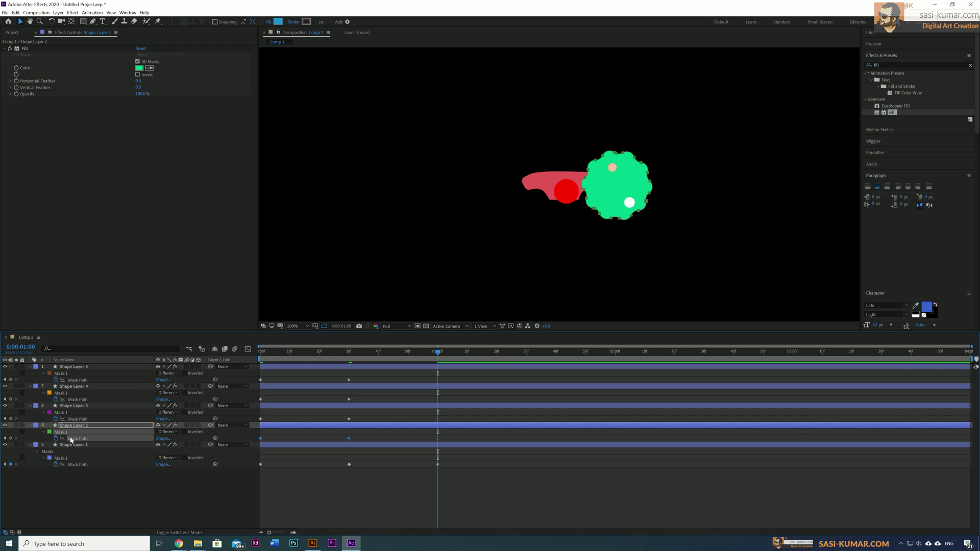
{"action": "key", "text": "ctrl+v"}
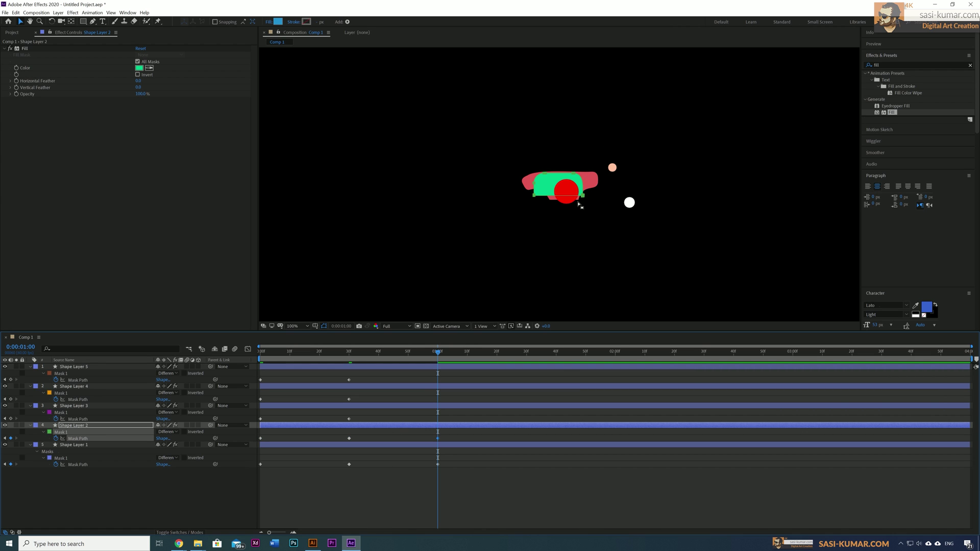
Step: Move the red pump head mask up and place the green neck mask centred directly beneath it
{"action": "left_click", "coordinate": [595, 175]}
{"action": "left_click_drag", "start_coordinate": [595, 175], "coordinate": [598, 127]}
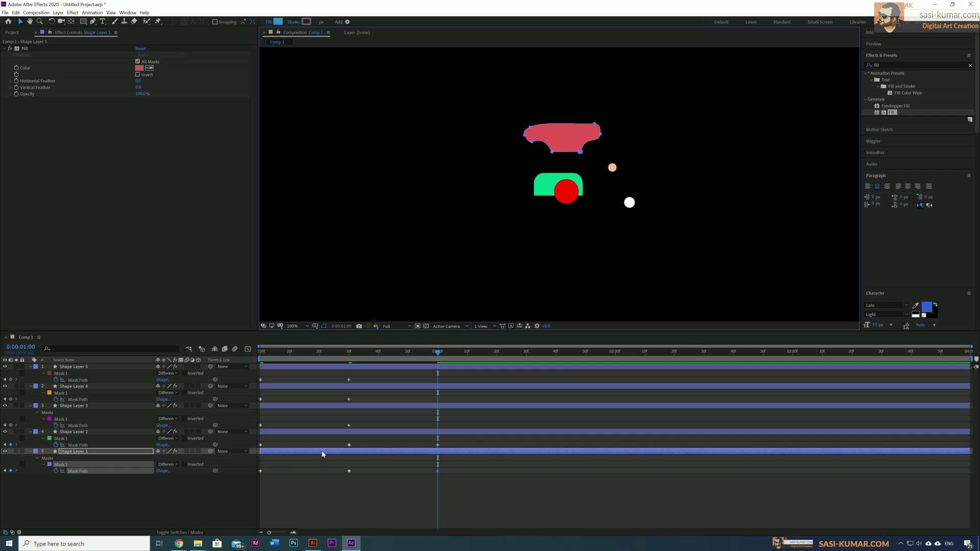
{"action": "left_click", "coordinate": [77, 445]}
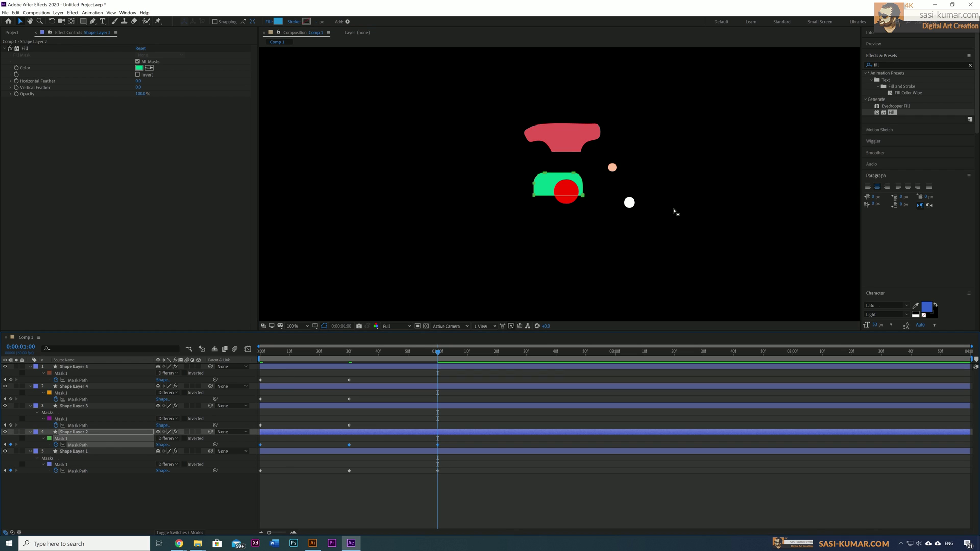
{"action": "left_click_drag", "start_coordinate": [580, 176], "coordinate": [587, 154]}
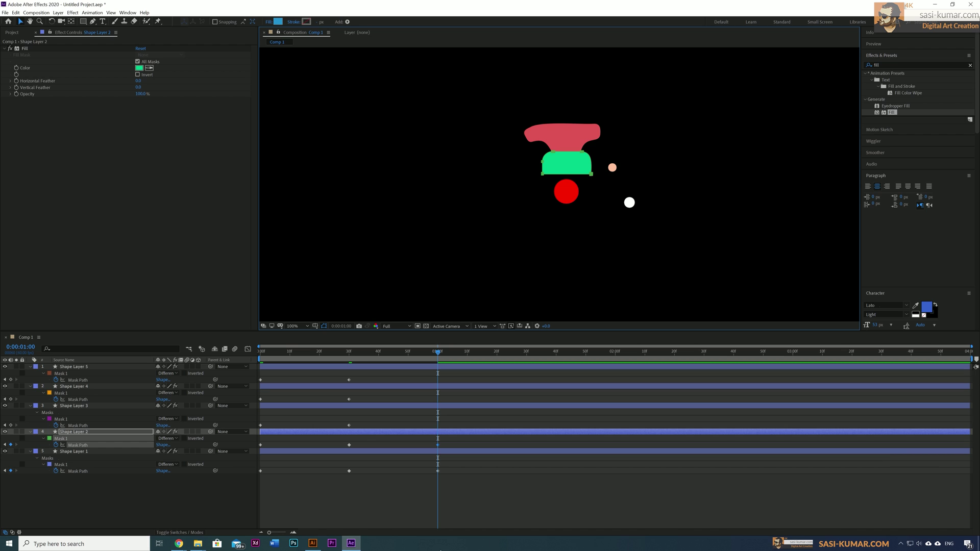
Step: Paste the sanitizer's red cross from Illustrator into Shape Layer 3's Mask Path in After Effects and place it centred below the green neck
{"action": "left_click", "coordinate": [314, 544]}
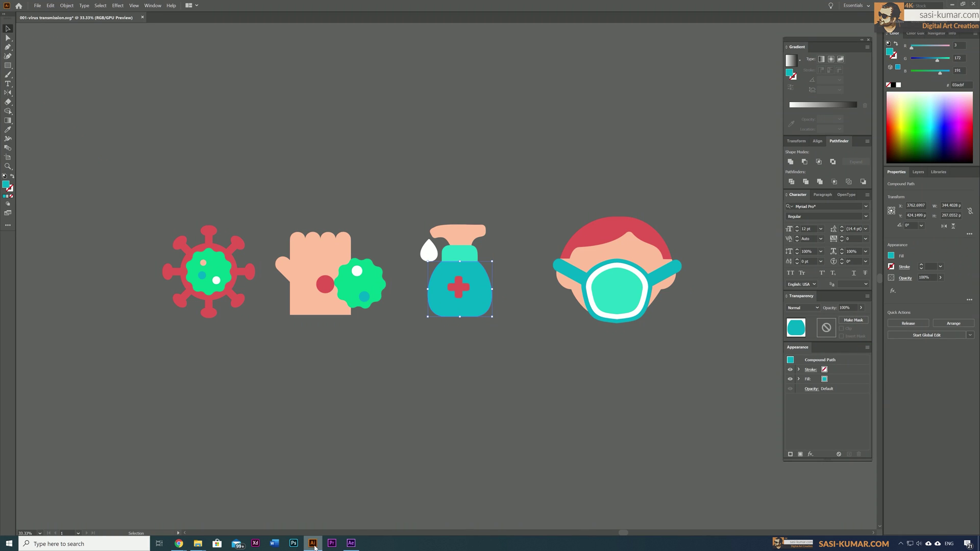
{"action": "left_click", "coordinate": [463, 291]}
{"action": "key", "text": "a"}
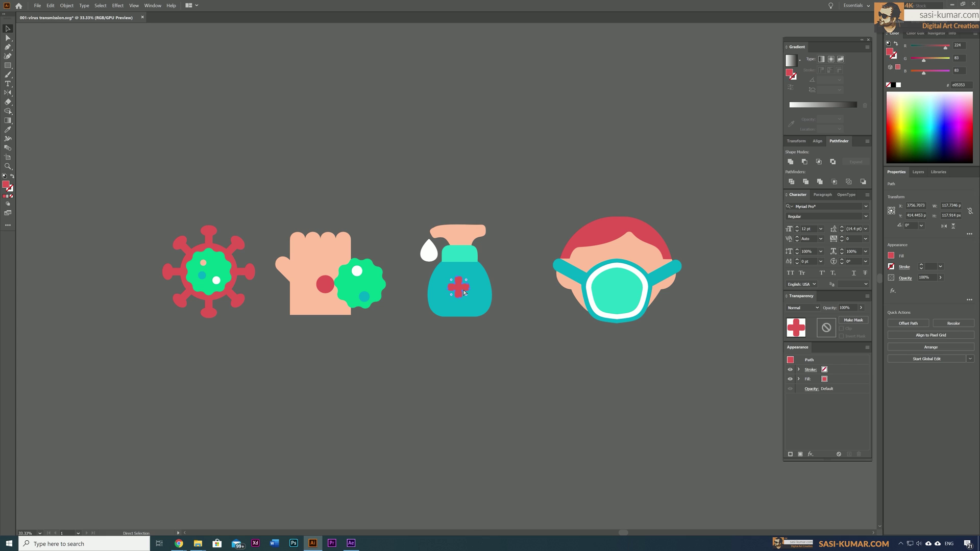
{"action": "left_click", "coordinate": [351, 544]}
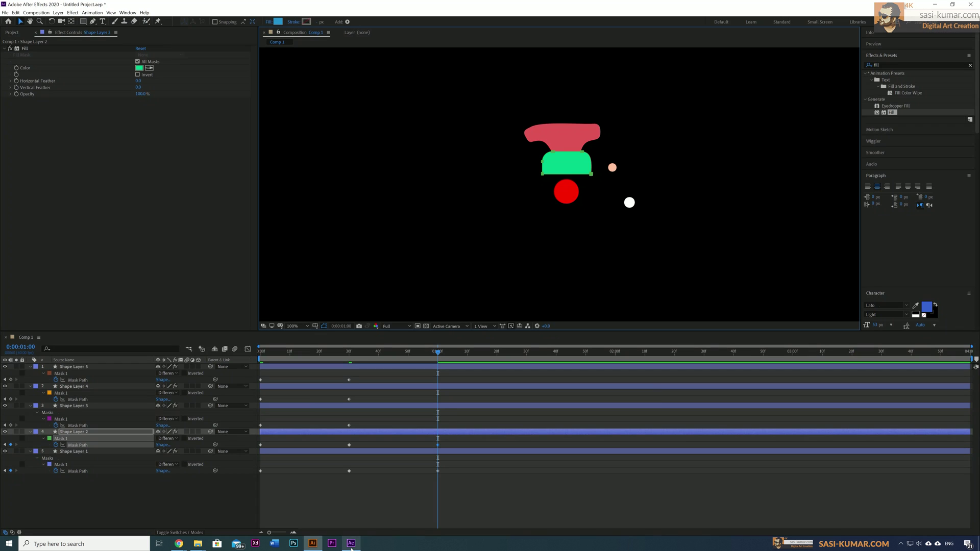
{"action": "left_click", "coordinate": [355, 407]}
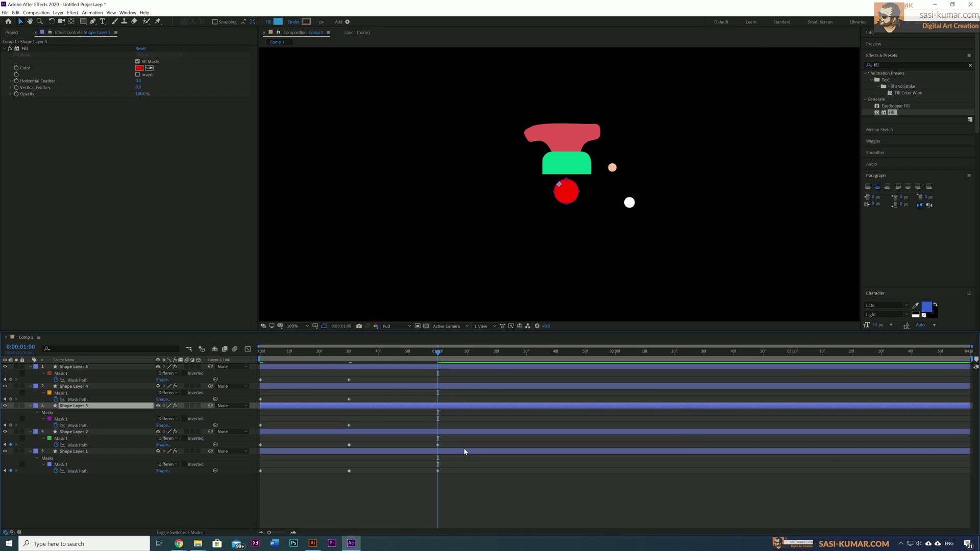
{"action": "left_click", "coordinate": [78, 425]}
{"action": "key", "text": "ctrl+v"}
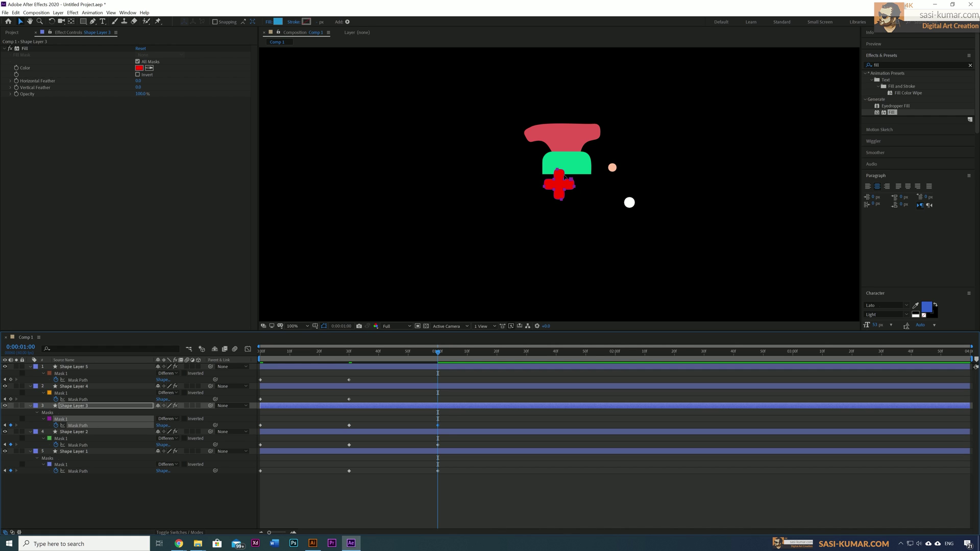
{"action": "left_click_drag", "start_coordinate": [565, 177], "coordinate": [572, 200]}
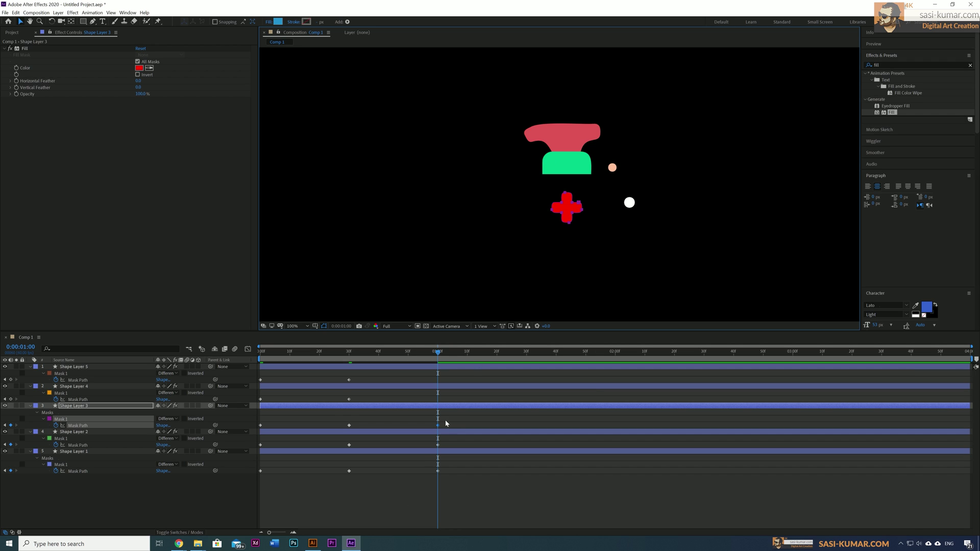
Step: Paste the white drop from Illustrator into Shape Layer 5's Mask Path in After Effects and place it under the pump's nozzle, beside the neck
{"action": "left_click", "coordinate": [417, 386]}
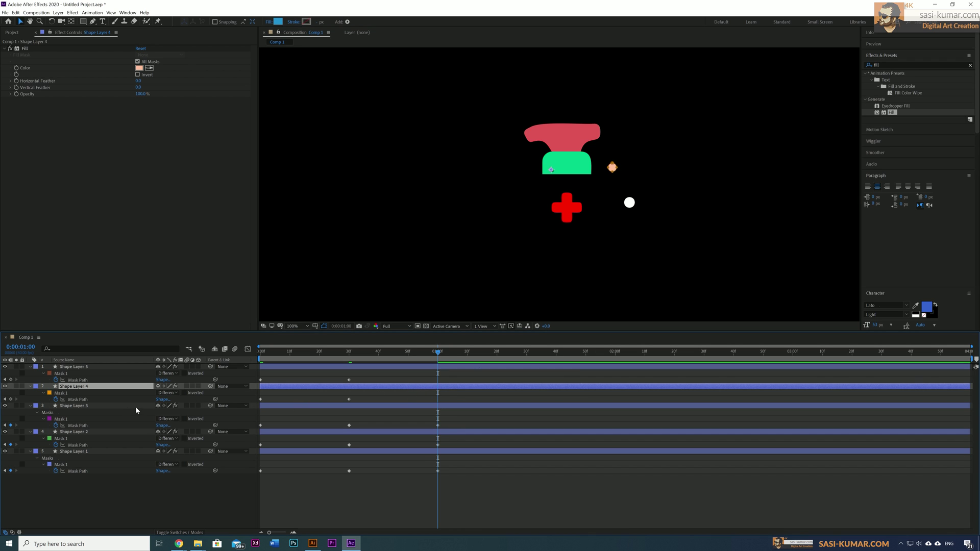
{"action": "left_click", "coordinate": [78, 400]}
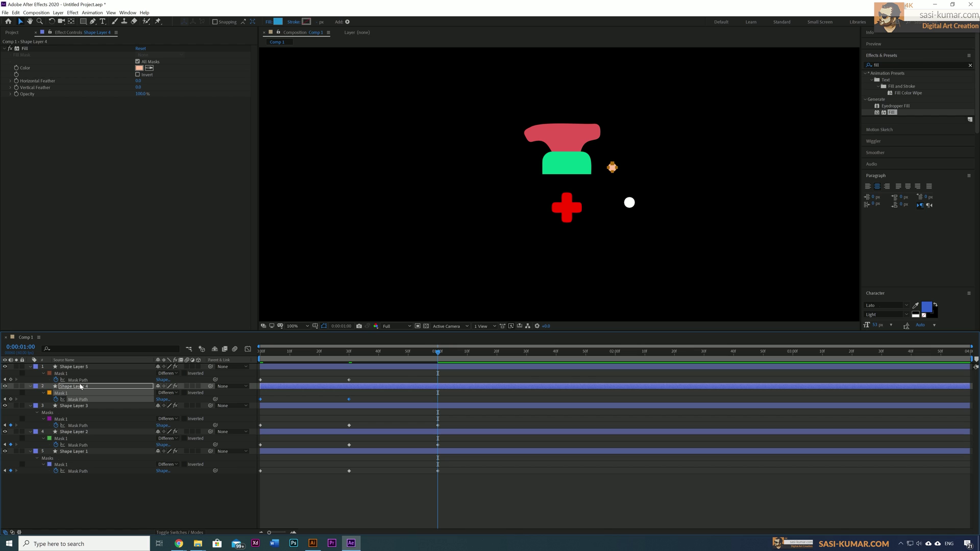
{"action": "left_click", "coordinate": [77, 380]}
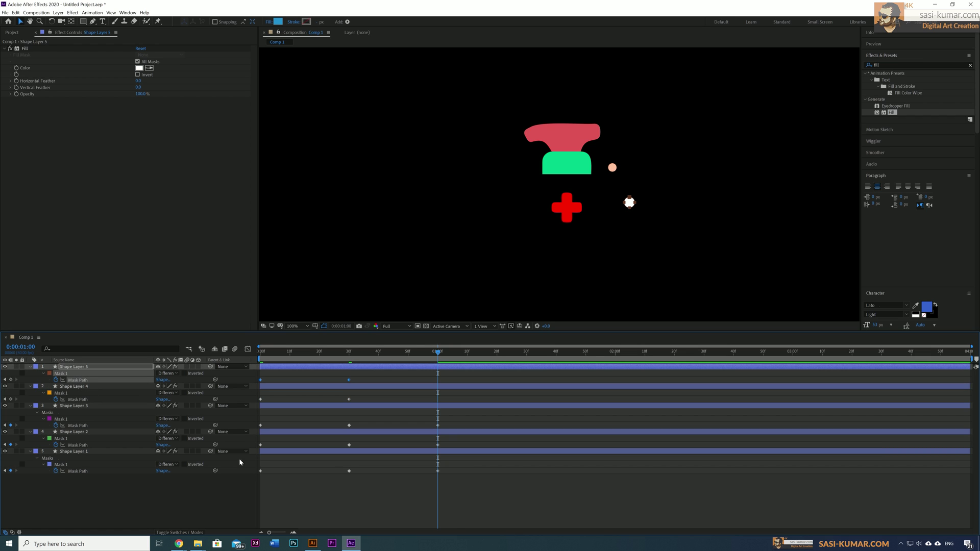
{"action": "left_click", "coordinate": [312, 543]}
{"action": "left_click", "coordinate": [425, 254]}
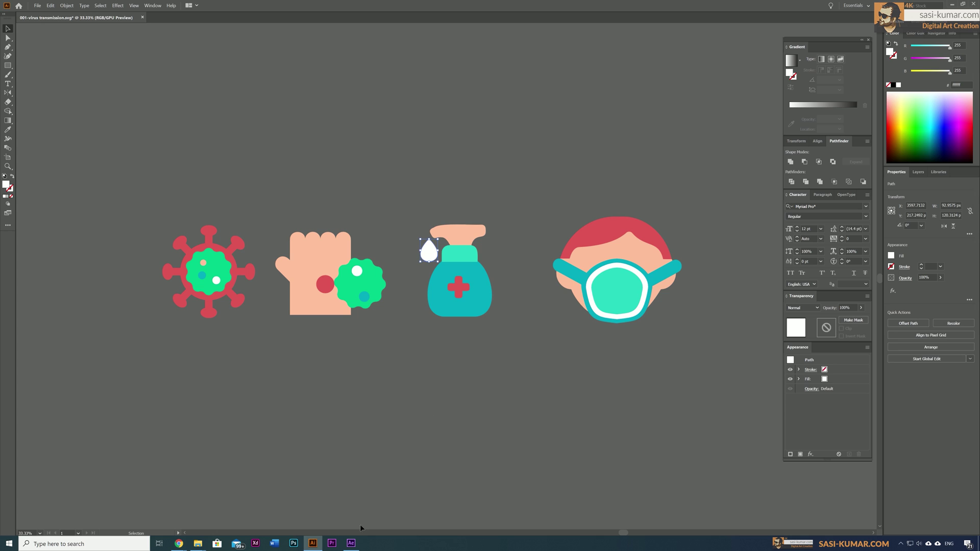
{"action": "left_click", "coordinate": [351, 544]}
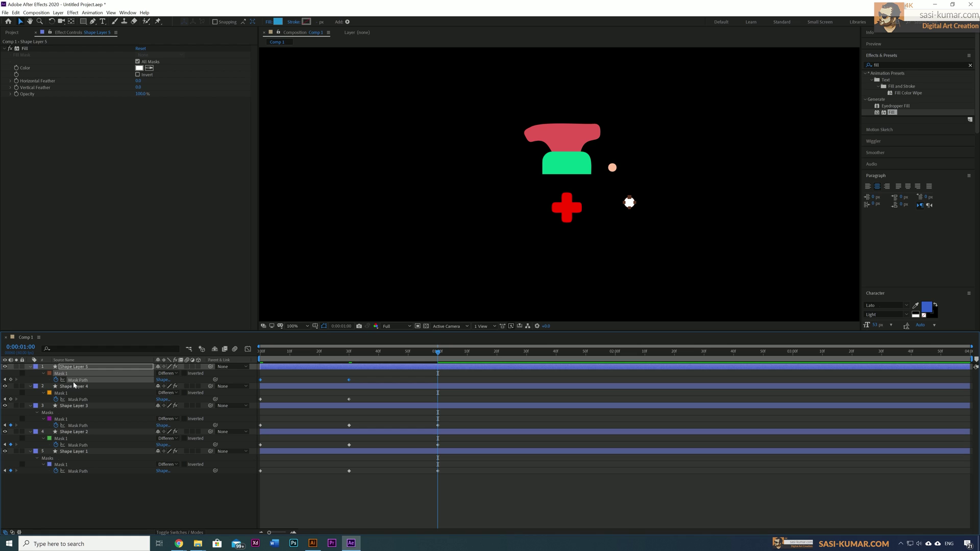
{"action": "key", "text": "ctrl+v"}
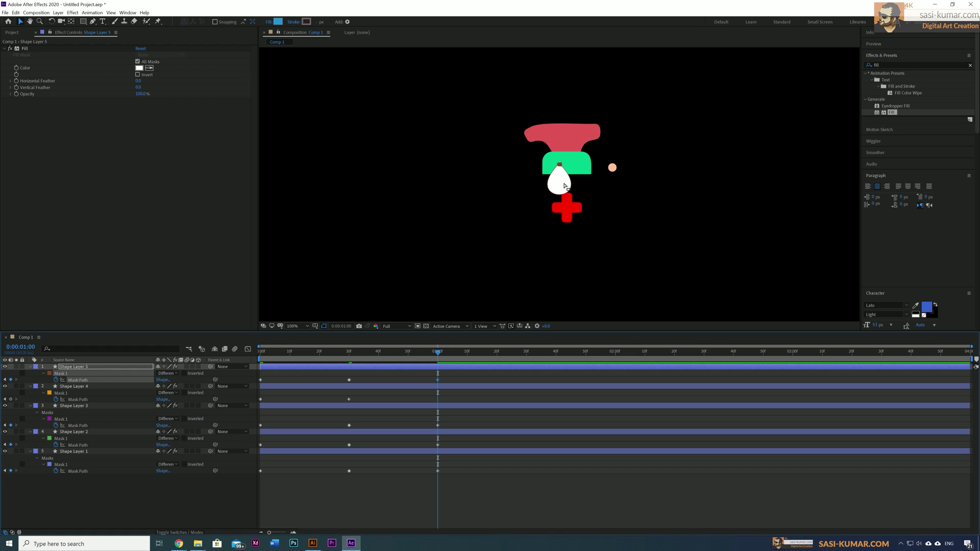
{"action": "left_click_drag", "start_coordinate": [565, 173], "coordinate": [527, 156]}
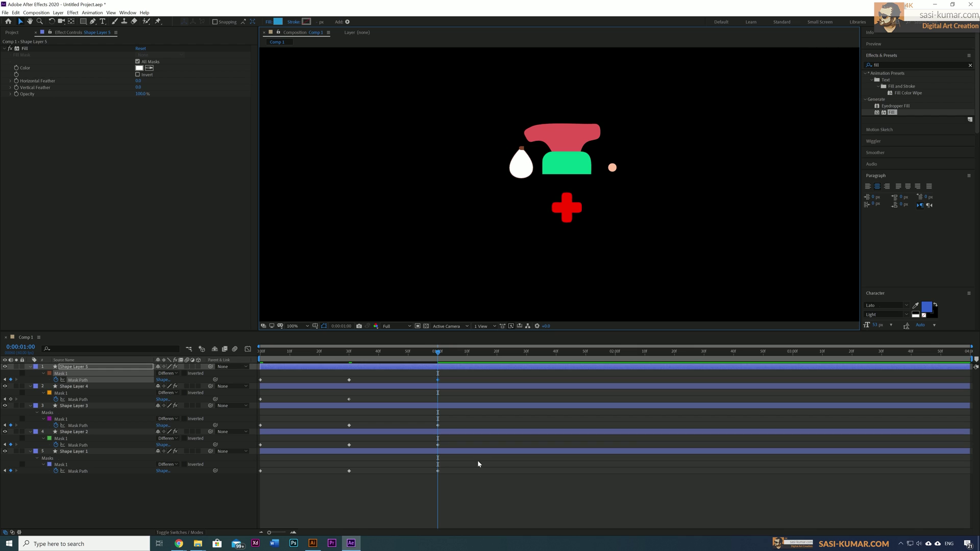
Step: Paste the sanitizer's bottle body from Illustrator into Shape Layer 4's Mask Path in After Effects and align it directly under the green neck
{"action": "left_click", "coordinate": [451, 406]}
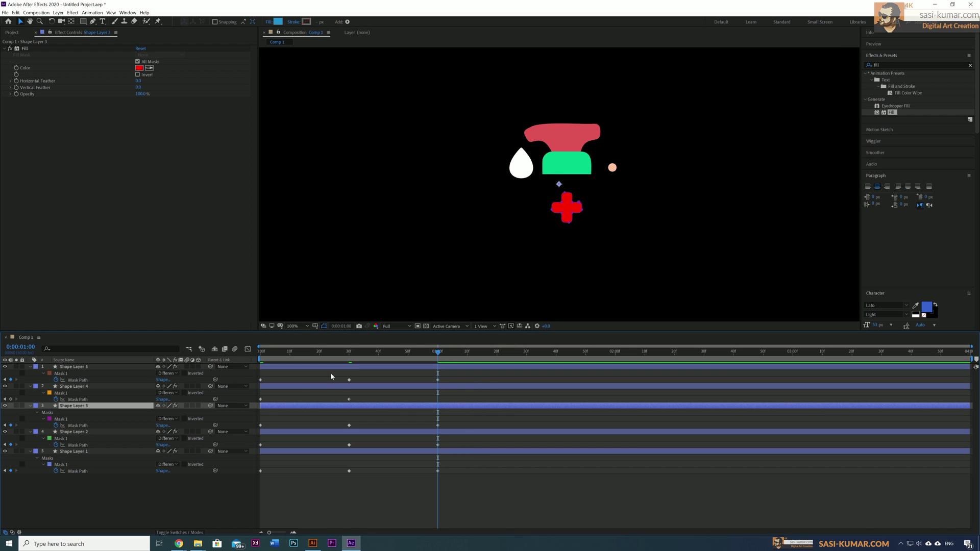
{"action": "left_click", "coordinate": [82, 426]}
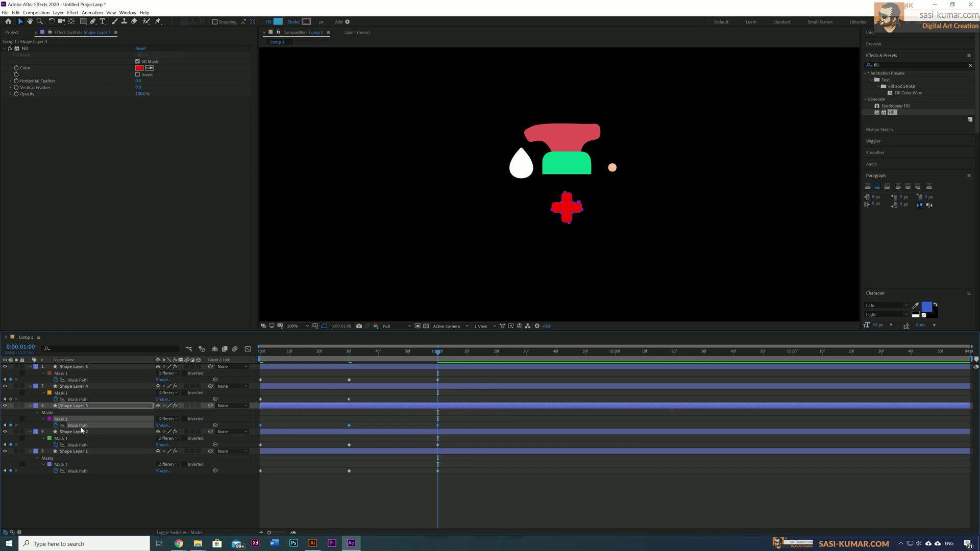
{"action": "left_click", "coordinate": [80, 445]}
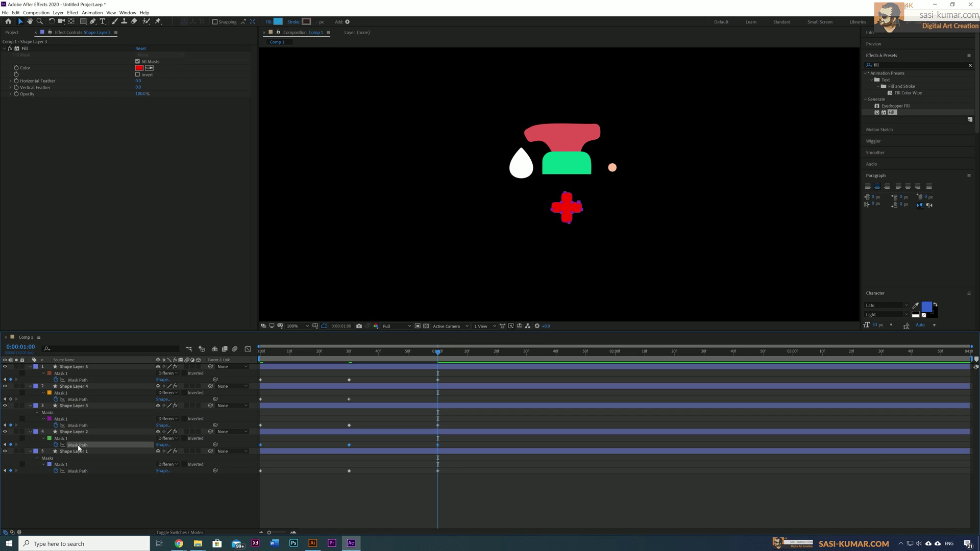
{"action": "left_click", "coordinate": [81, 401]}
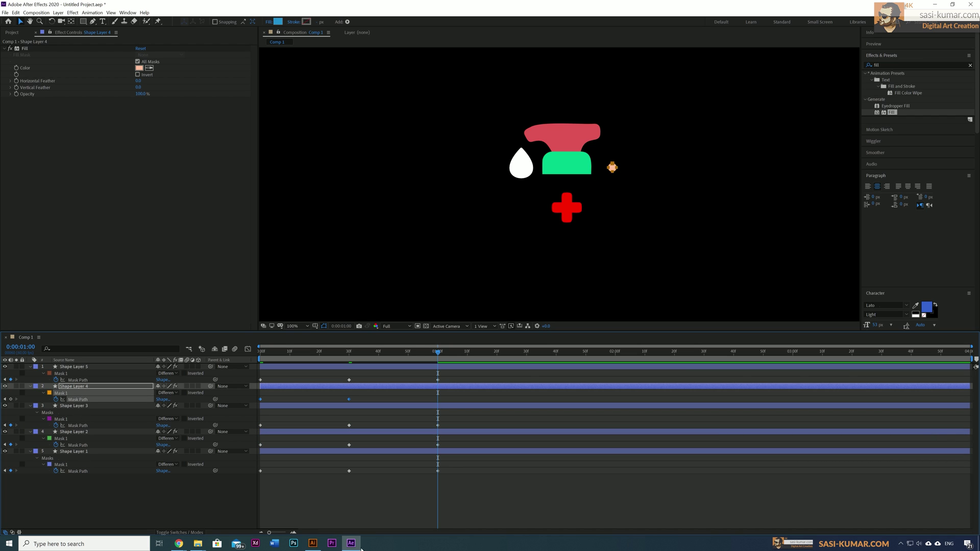
{"action": "left_click", "coordinate": [312, 543]}
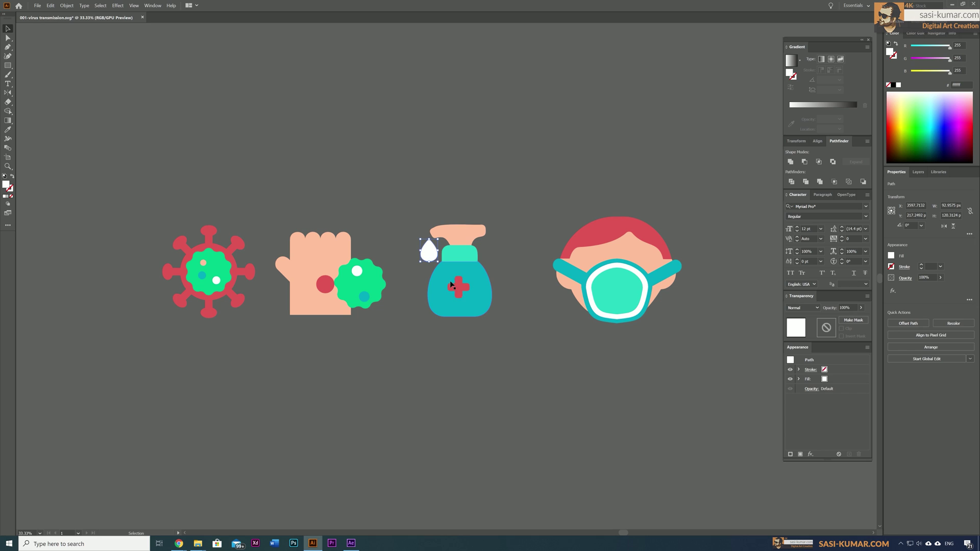
{"action": "left_click", "coordinate": [483, 289]}
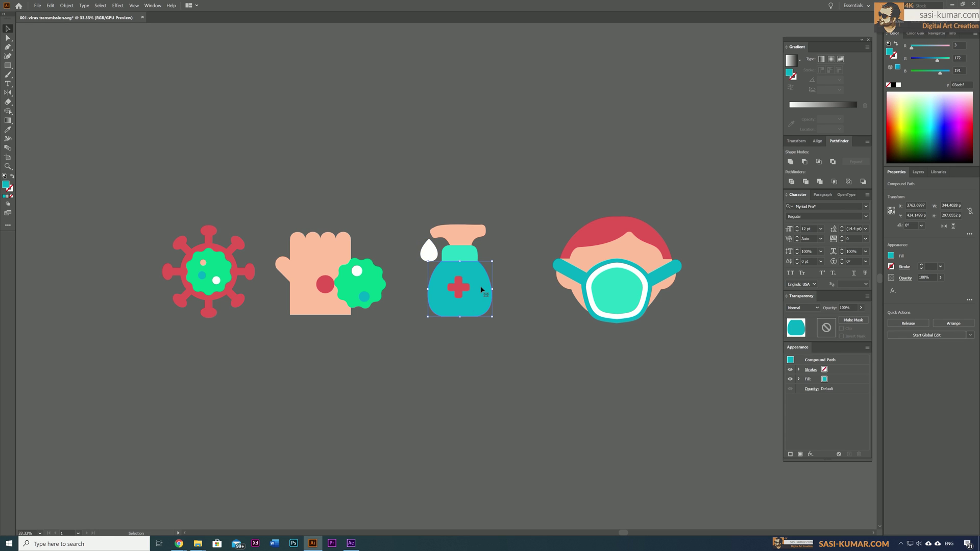
{"action": "left_click", "coordinate": [350, 543]}
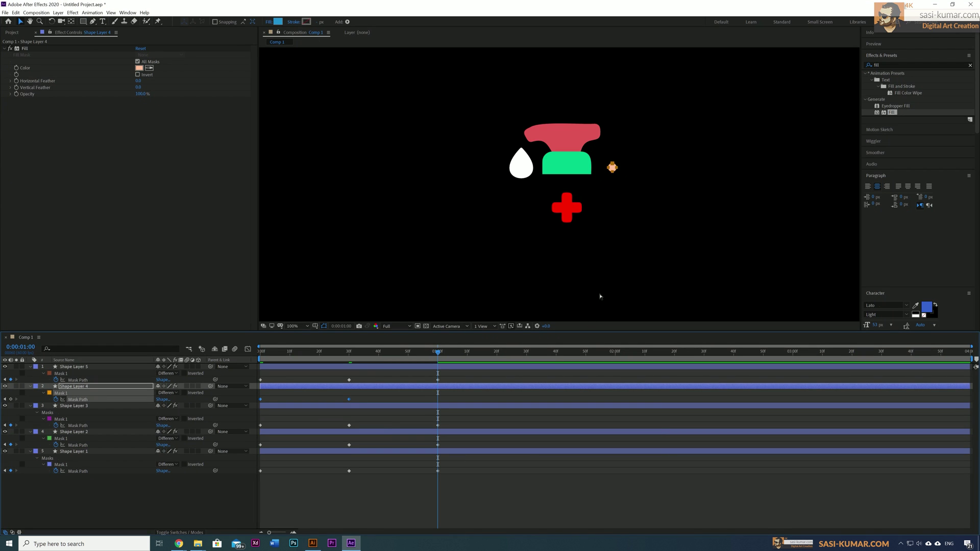
{"action": "key", "text": "ctrl+v"}
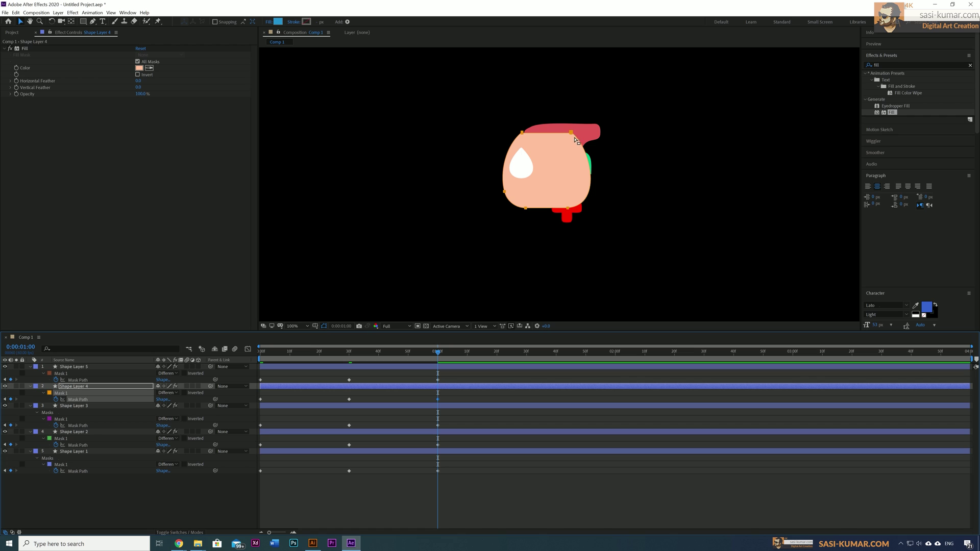
{"action": "left_click_drag", "start_coordinate": [576, 141], "coordinate": [595, 177]}
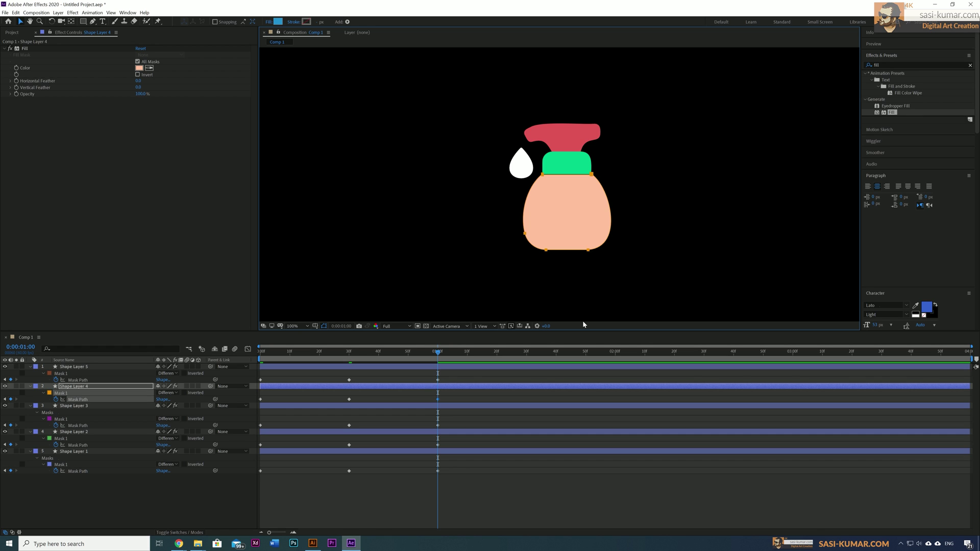
Step: Move the current time to 0:00:01:30 and copy the skin-coloured face shape from Illustrator, returning to After Effects
{"action": "left_click_drag", "start_coordinate": [438, 351], "coordinate": [498, 363]}
{"action": "left_click_drag", "start_coordinate": [521, 363], "coordinate": [528, 363]}
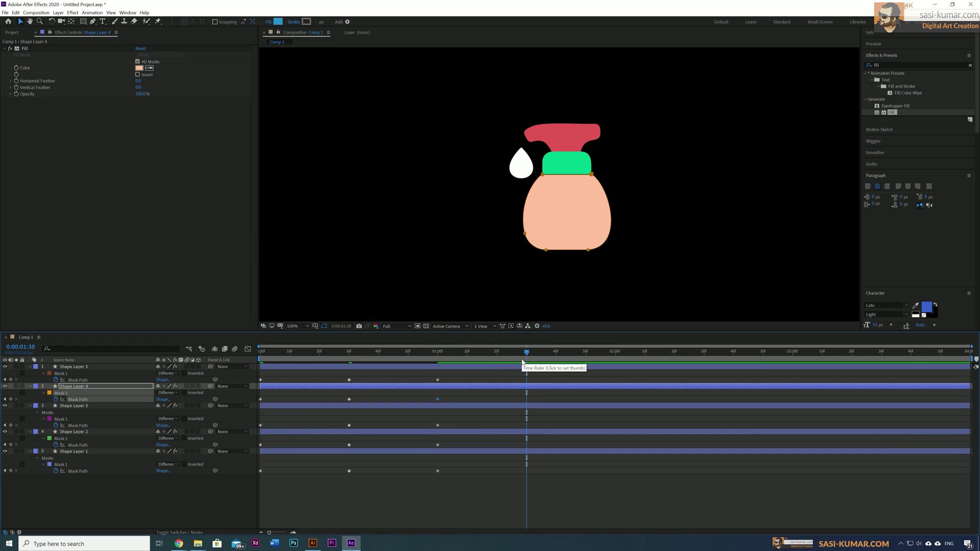
{"action": "left_click", "coordinate": [320, 547]}
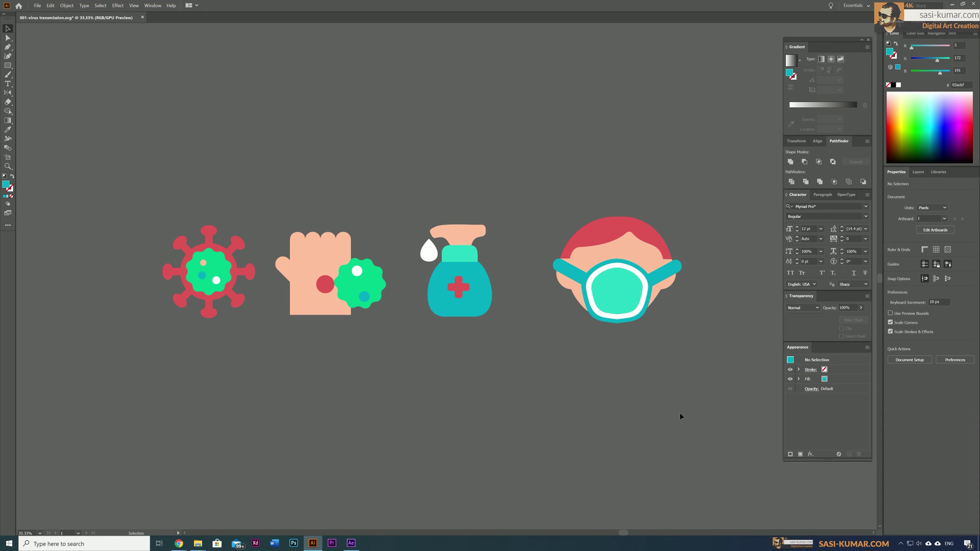
{"action": "left_click", "coordinate": [648, 255]}
{"action": "key", "text": "a"}
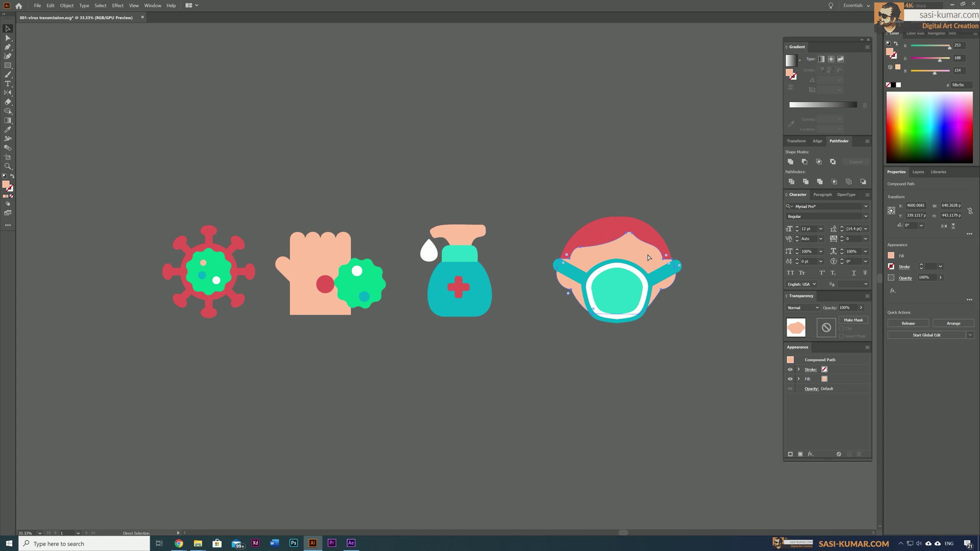
{"action": "key", "text": "alt+Tab"}
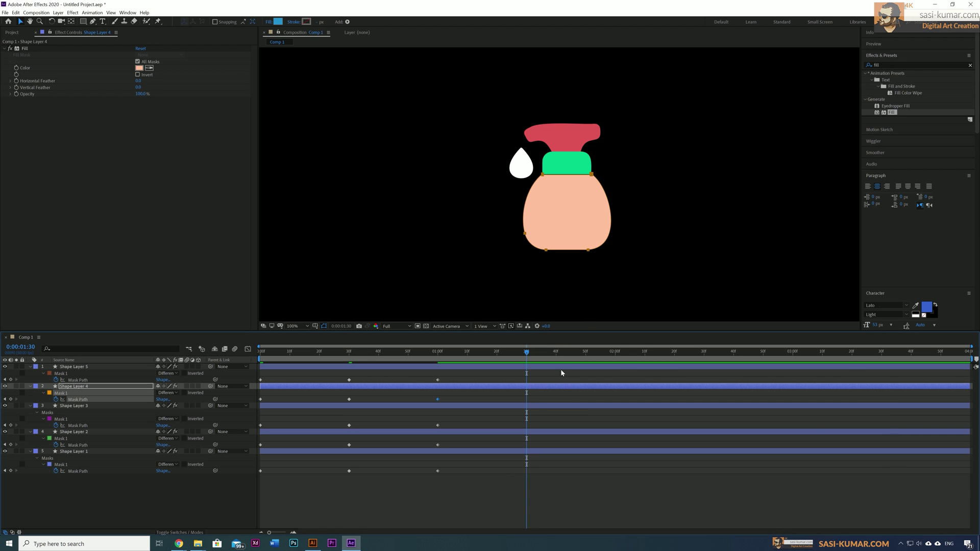
Step: Paste the copied face shape into Shape Layer 4's Mask Path and move it slightly down in the composition
{"action": "left_click", "coordinate": [519, 453]}
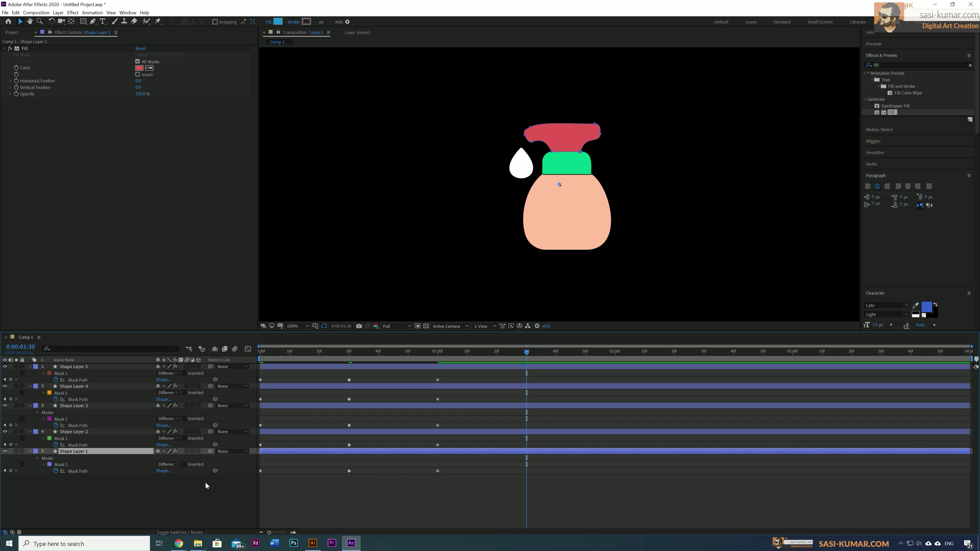
{"action": "left_click", "coordinate": [90, 474]}
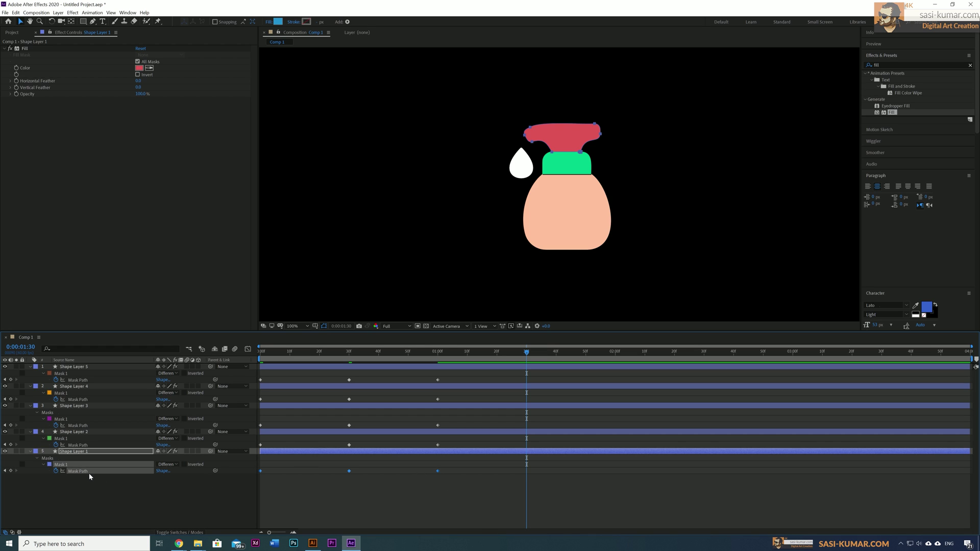
{"action": "left_click", "coordinate": [82, 446]}
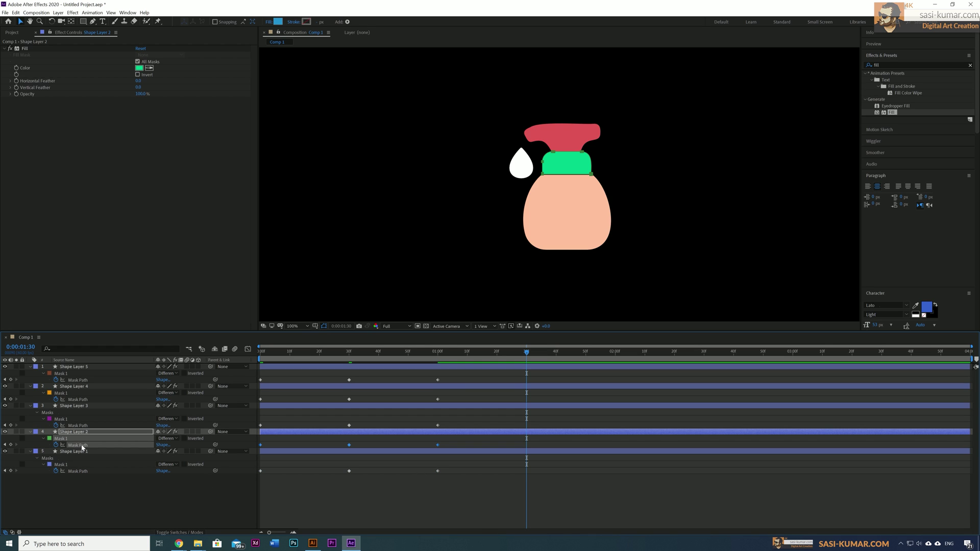
{"action": "left_click", "coordinate": [77, 426]}
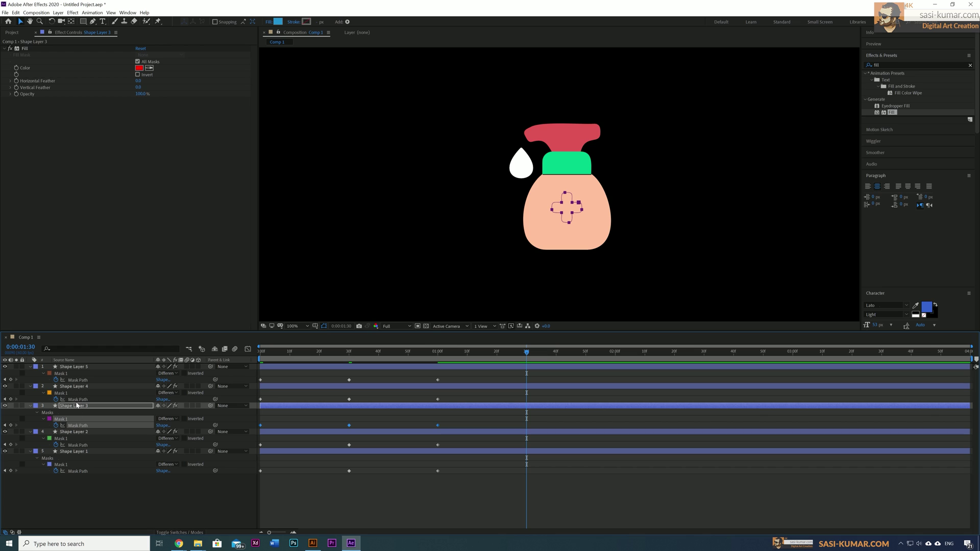
{"action": "left_click", "coordinate": [77, 401]}
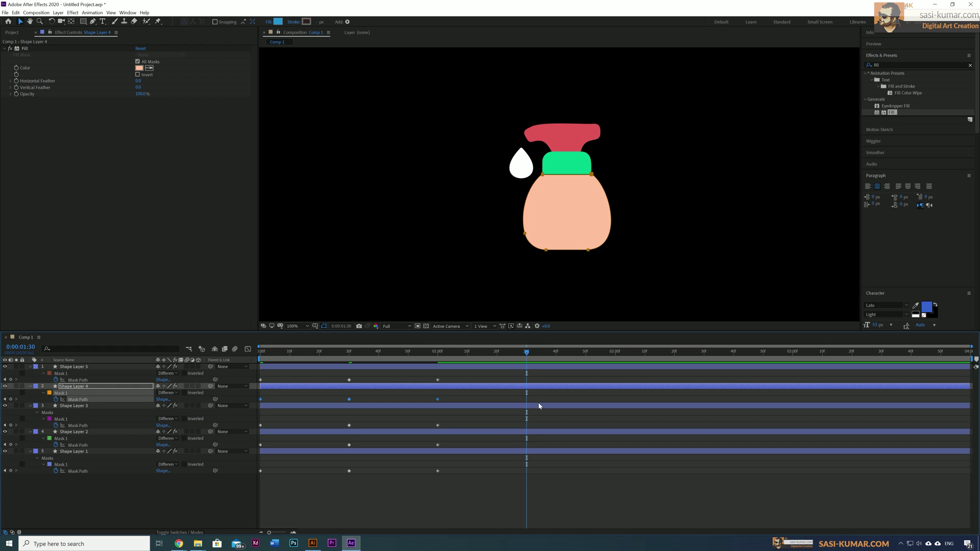
{"action": "key", "text": "ctrl+v"}
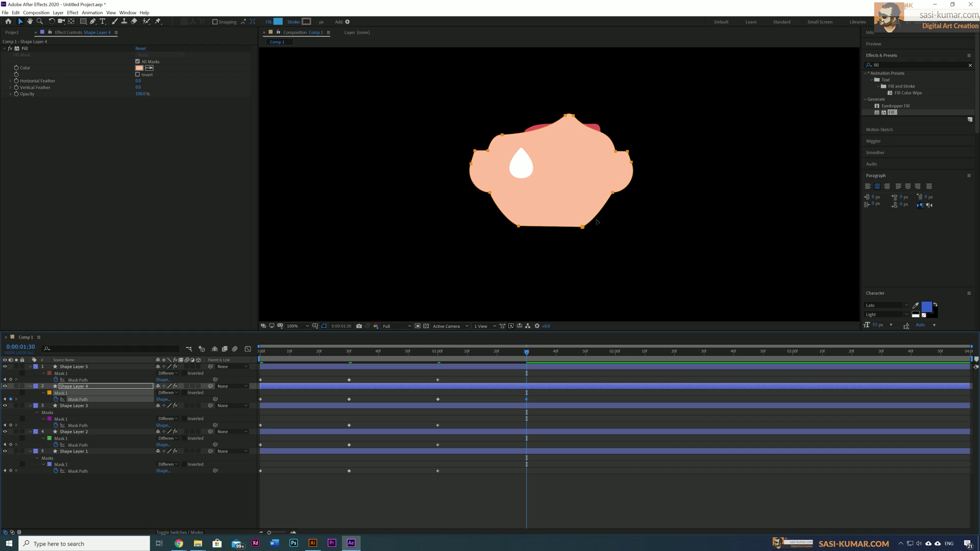
{"action": "left_click_drag", "start_coordinate": [596, 222], "coordinate": [601, 236]}
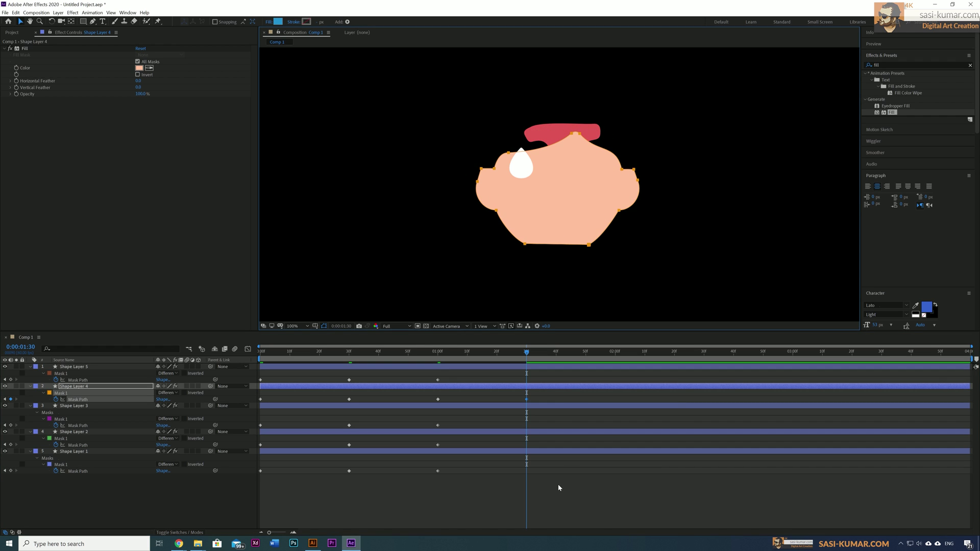
Step: Paste the red hair from Illustrator into Shape Layer 1's Mask Path in After Effects and fit it onto the top of the face
{"action": "left_click", "coordinate": [313, 543]}
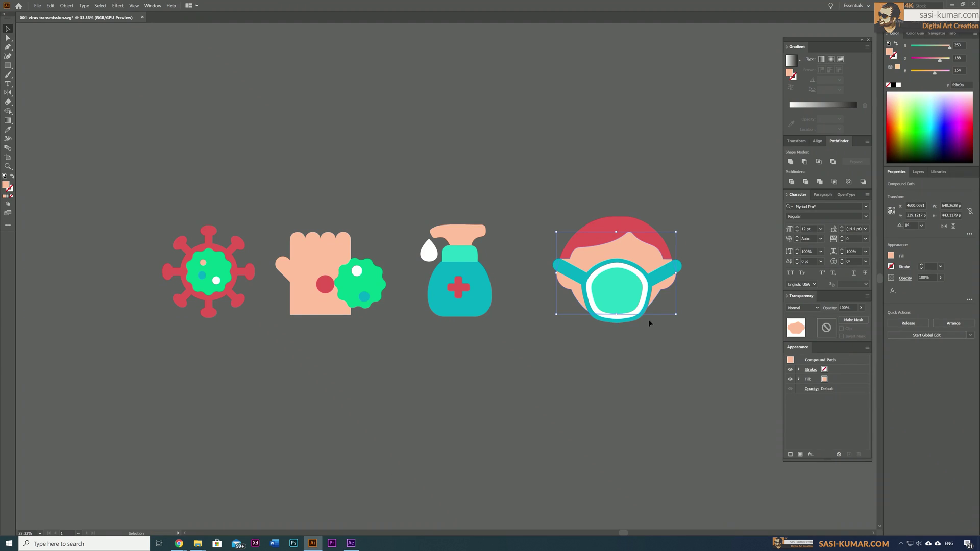
{"action": "left_click", "coordinate": [609, 229], "text": "ctrl"}
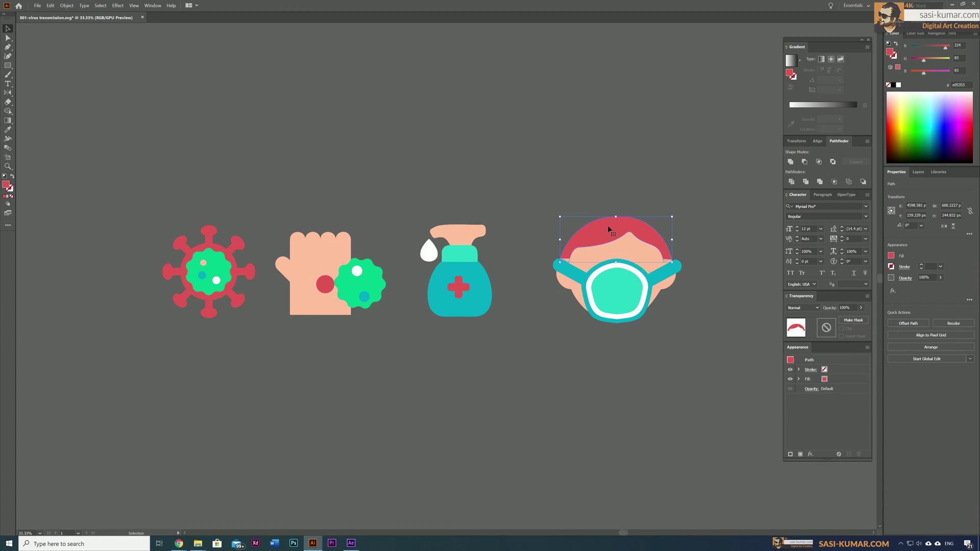
{"action": "left_click", "coordinate": [350, 543]}
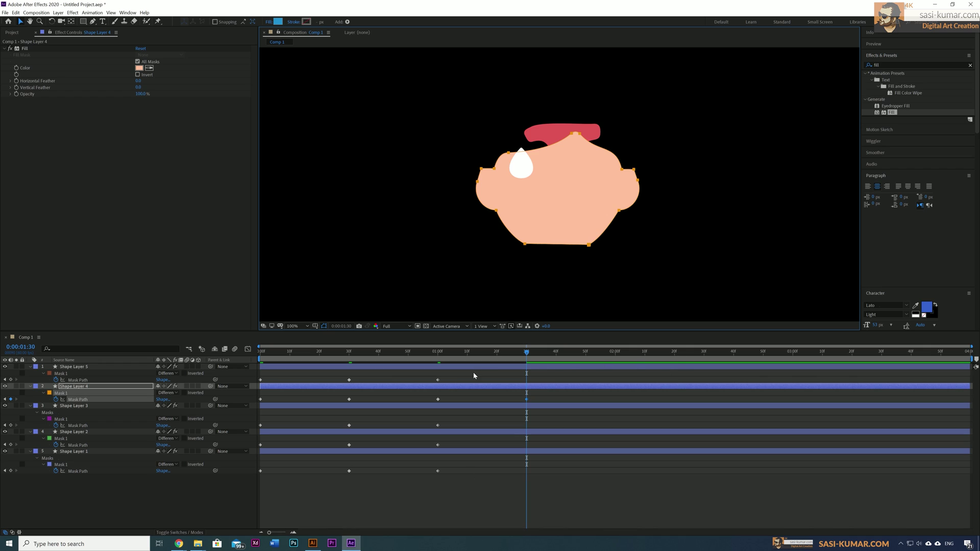
{"action": "left_click", "coordinate": [77, 380]}
{"action": "left_click", "coordinate": [77, 445]}
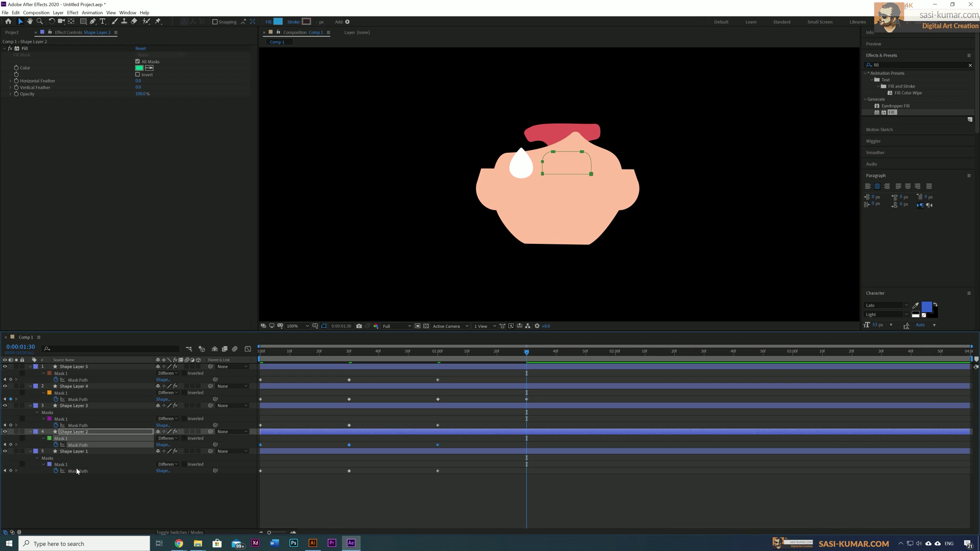
{"action": "left_click", "coordinate": [77, 471]}
{"action": "key", "text": "ctrl+v"}
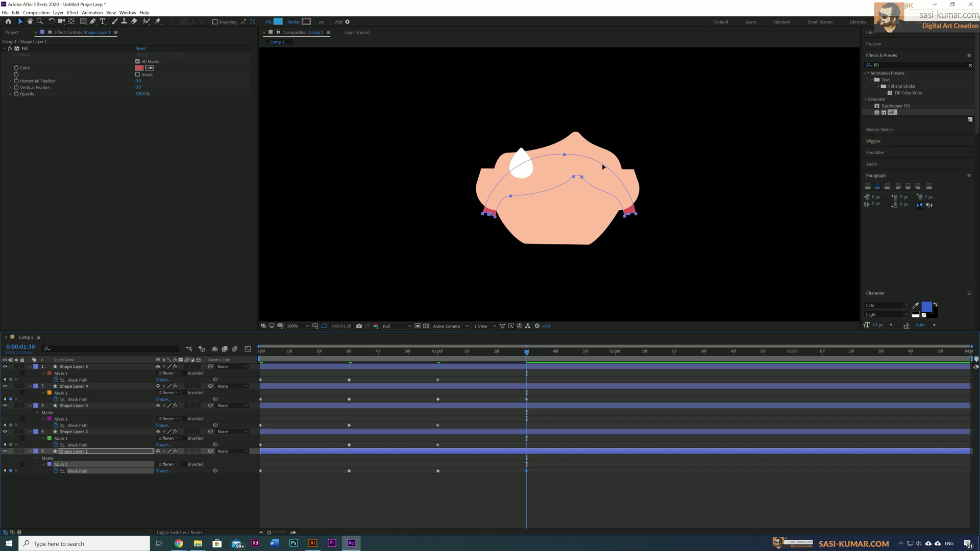
{"action": "left_click_drag", "start_coordinate": [603, 166], "coordinate": [600, 125]}
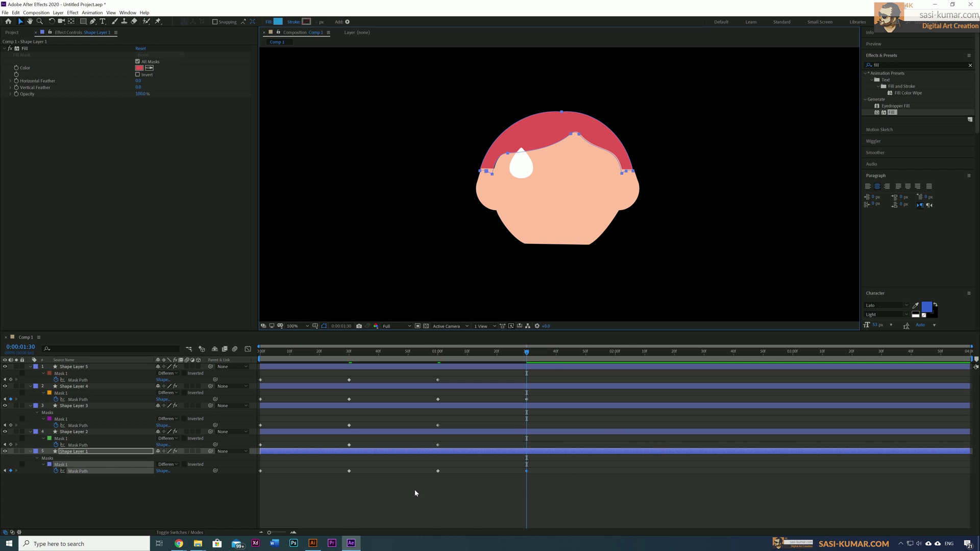
Step: Paste the teal face mask with its straps from Illustrator into Shape Layer 2's Mask Path in After Effects at 0:00:01:30
{"action": "left_click", "coordinate": [312, 542]}
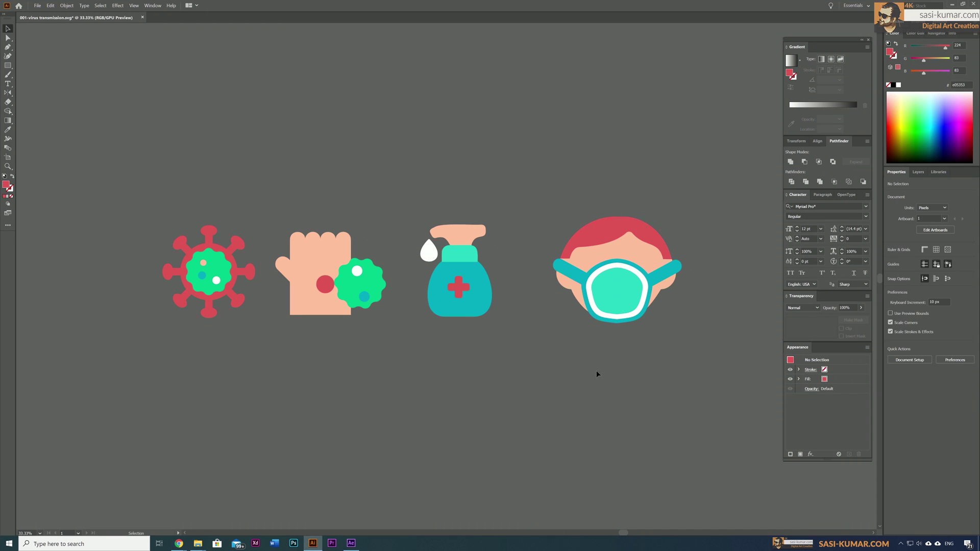
{"action": "left_click", "coordinate": [649, 281]}
{"action": "key", "text": "a"}
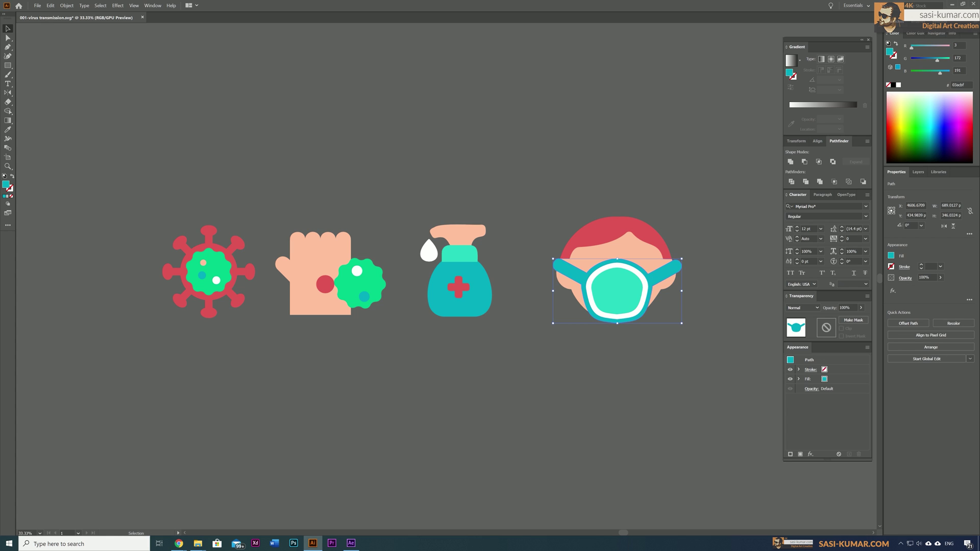
{"action": "left_click", "coordinate": [351, 543]}
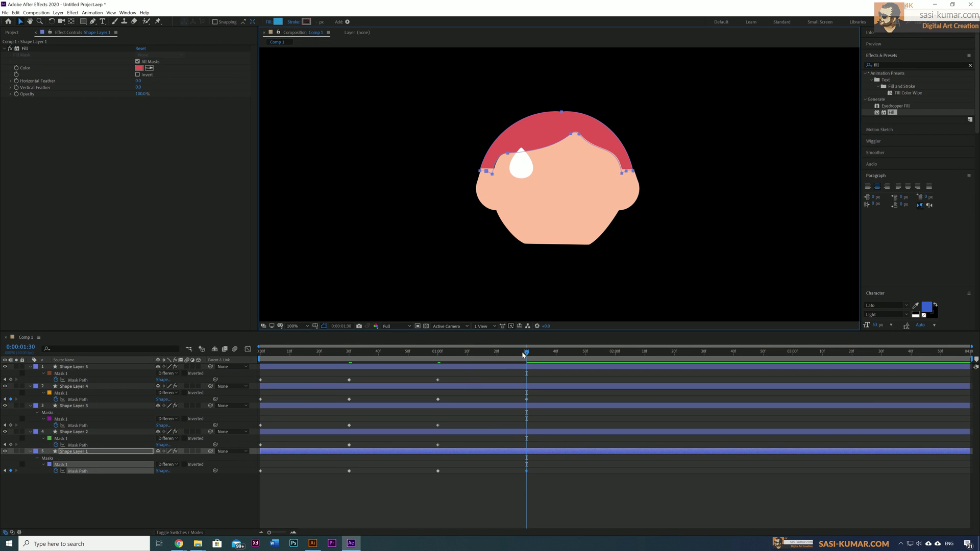
{"action": "mouse_move", "coordinate": [524, 355]}
{"action": "left_mouse_down"}
{"action": "mouse_move", "coordinate": [399, 355]}
{"action": "mouse_move", "coordinate": [527, 355]}
{"action": "mouse_move", "coordinate": [480, 361]}
{"action": "mouse_move", "coordinate": [526, 366]}
{"action": "left_mouse_up"}
{"action": "left_click", "coordinate": [74, 446]}
{"action": "key", "text": "ctrl+v"}
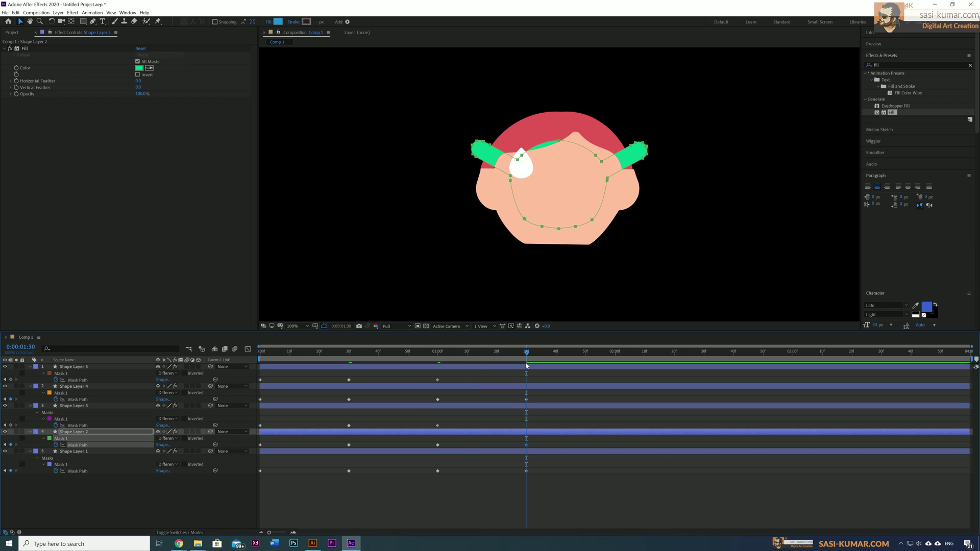
Step: Paste the face mask's white panel from Illustrator into Shape Layer 5's Mask Path in After Effects and lower it and the green mask over the chin
{"action": "left_click", "coordinate": [313, 543]}
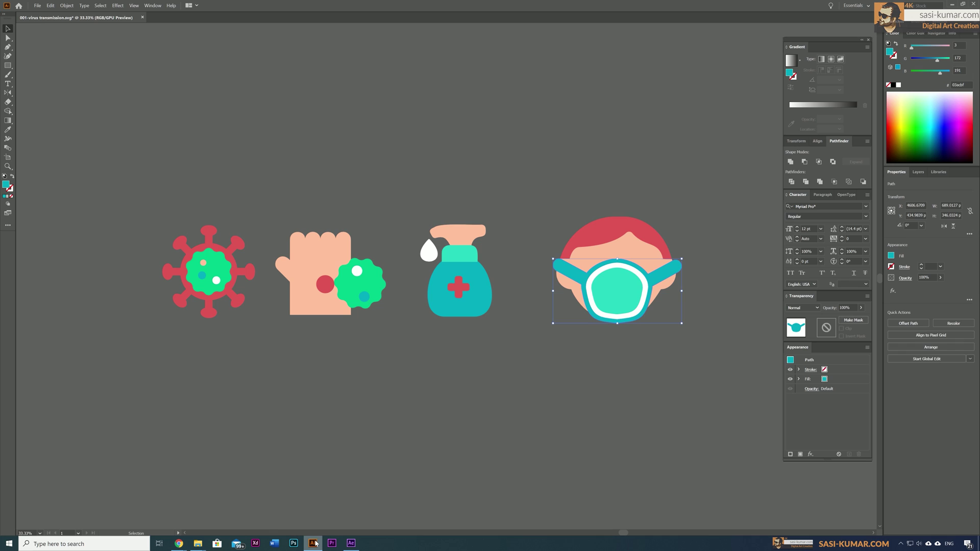
{"action": "left_click", "coordinate": [619, 339]}
{"action": "left_click", "coordinate": [641, 276]}
{"action": "key", "text": "a"}
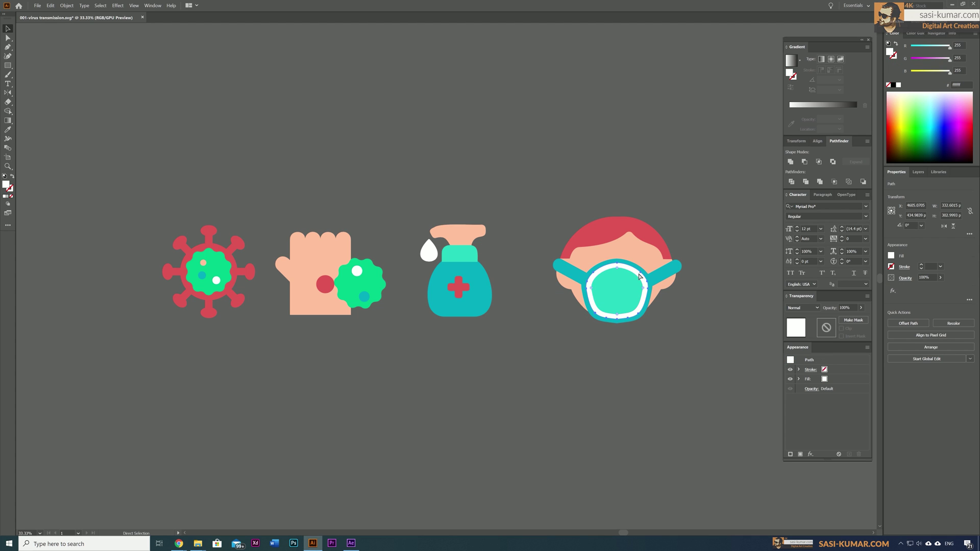
{"action": "left_click", "coordinate": [351, 543]}
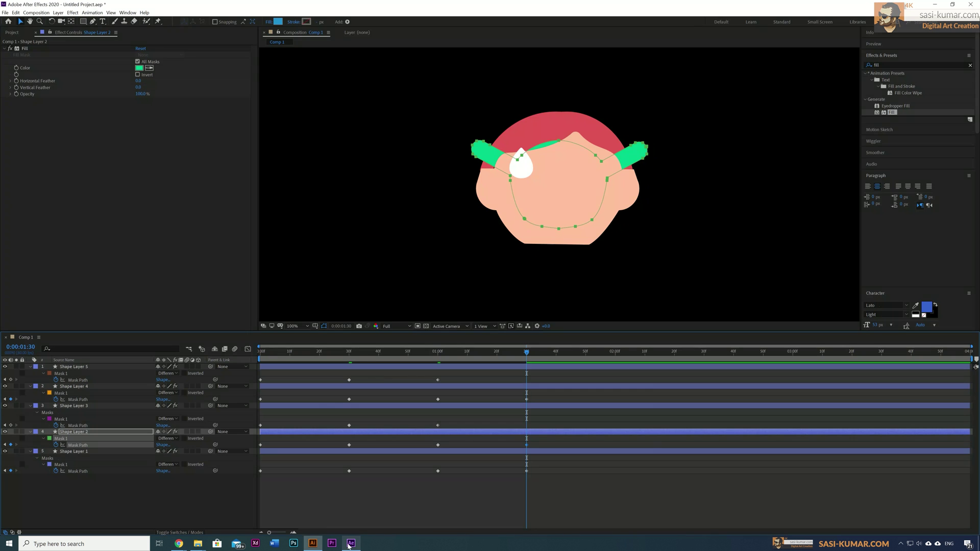
{"action": "left_click", "coordinate": [485, 406]}
{"action": "left_click", "coordinate": [496, 387]}
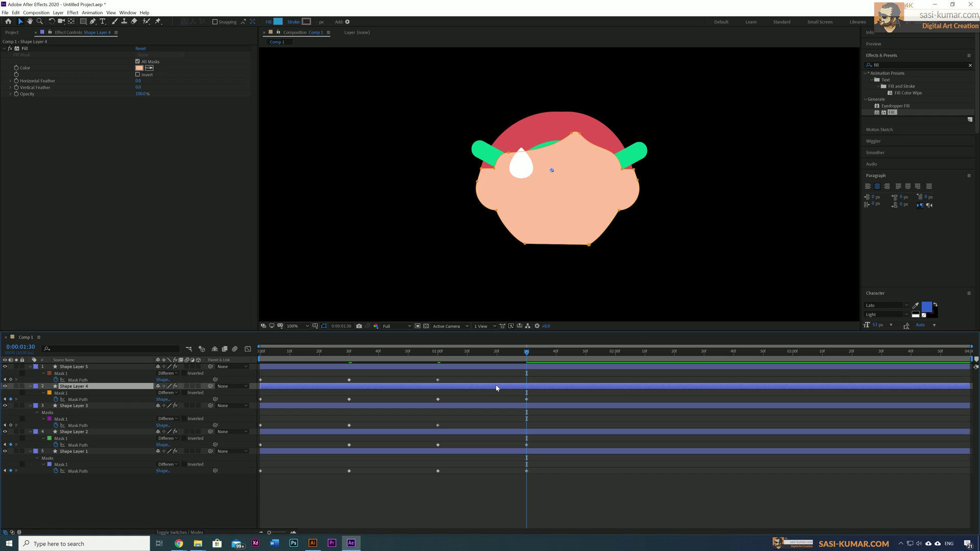
{"action": "left_click", "coordinate": [81, 401]}
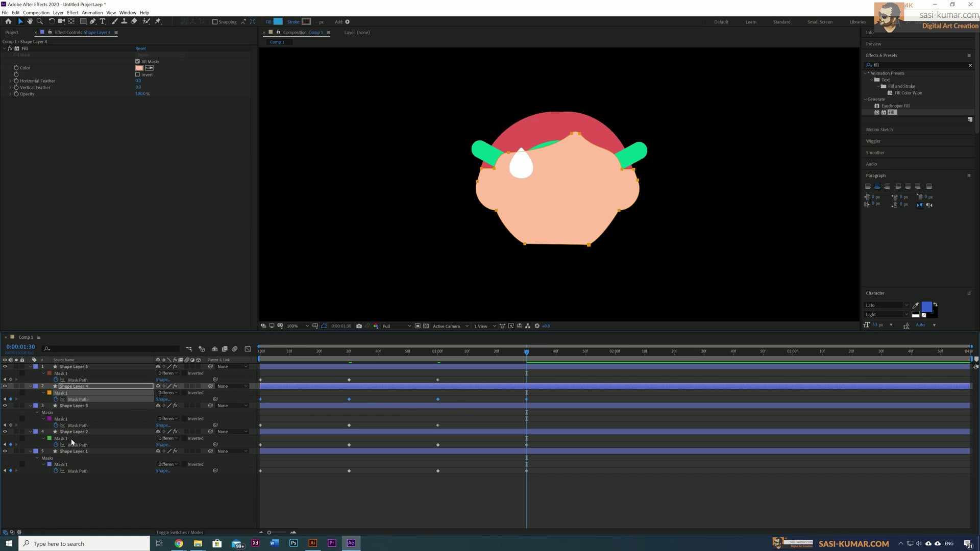
{"action": "left_click", "coordinate": [78, 380]}
{"action": "key", "text": "ctrl+v"}
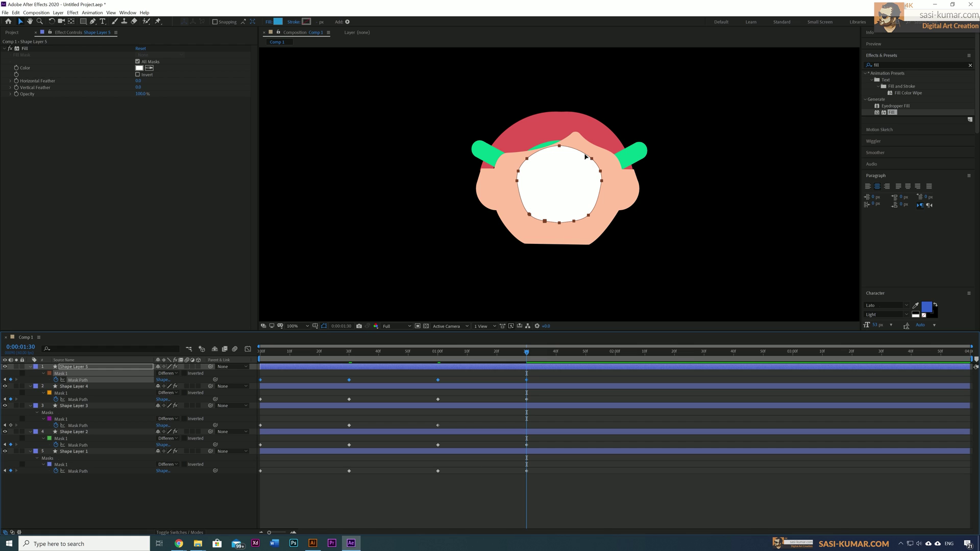
{"action": "left_click_drag", "start_coordinate": [586, 156], "coordinate": [585, 185]}
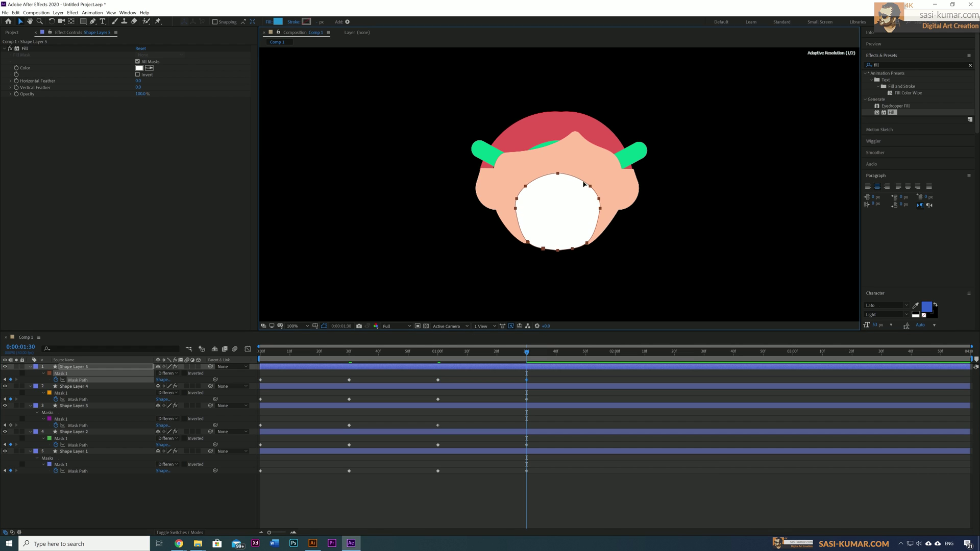
{"action": "left_click", "coordinate": [526, 446]}
Step: Paste the face mask's mint inner panel from Illustrator into Shape Layer 3's Mask Path and centre it inside the white panel
{"action": "left_click", "coordinate": [538, 407]}
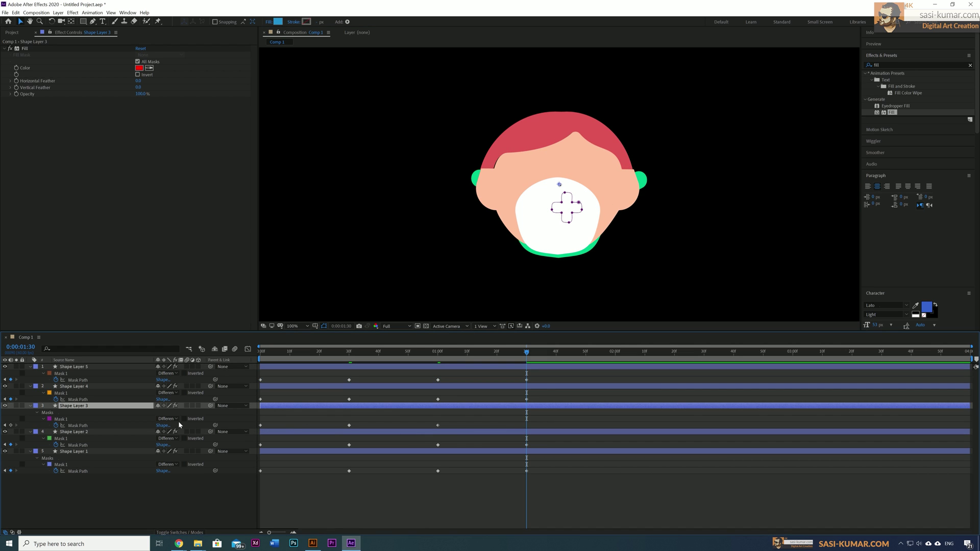
{"action": "left_click", "coordinate": [178, 424]}
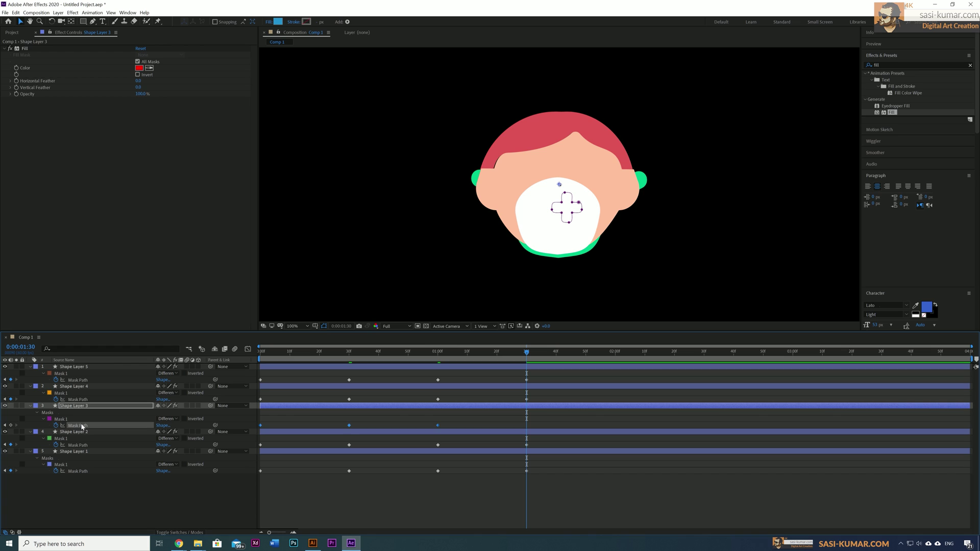
{"action": "key", "text": "ctrl+v"}
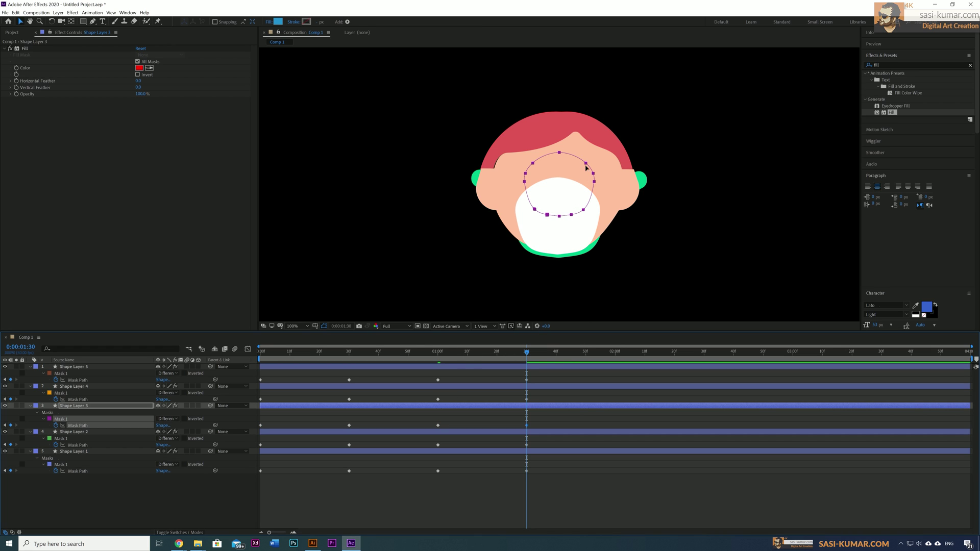
{"action": "left_click_drag", "start_coordinate": [575, 160], "coordinate": [574, 191]}
{"action": "key", "text": "Left"}
{"action": "key", "text": "Left"}
{"action": "key", "text": "Left"}
{"action": "key", "text": "Left"}
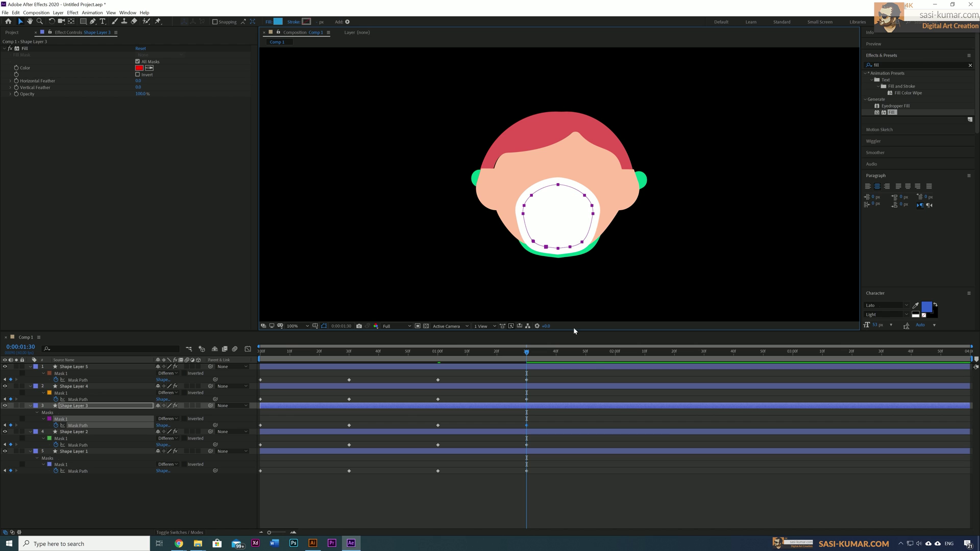
Step: Preview the morph animation from the start, scrub back through it and return to 0:00:00:00
{"action": "left_click_drag", "start_coordinate": [520, 357], "coordinate": [290, 357]}
{"action": "key", "text": "space"}
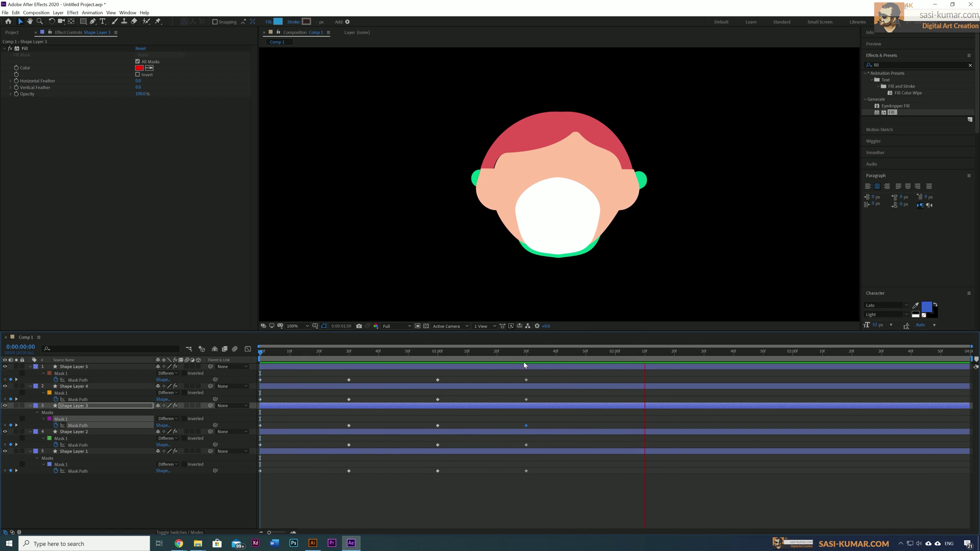
{"action": "left_click_drag", "start_coordinate": [520, 357], "coordinate": [304, 373]}
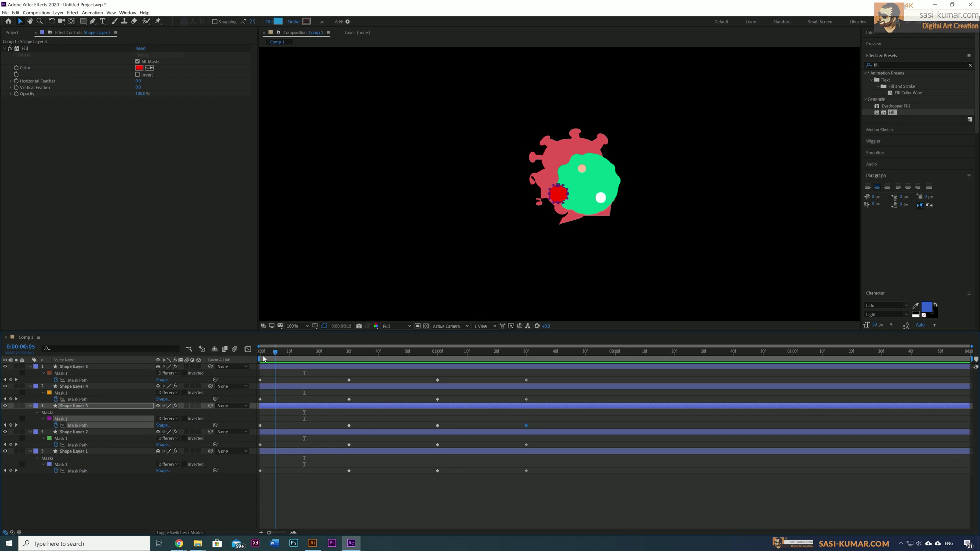
{"action": "key", "text": "Home"}
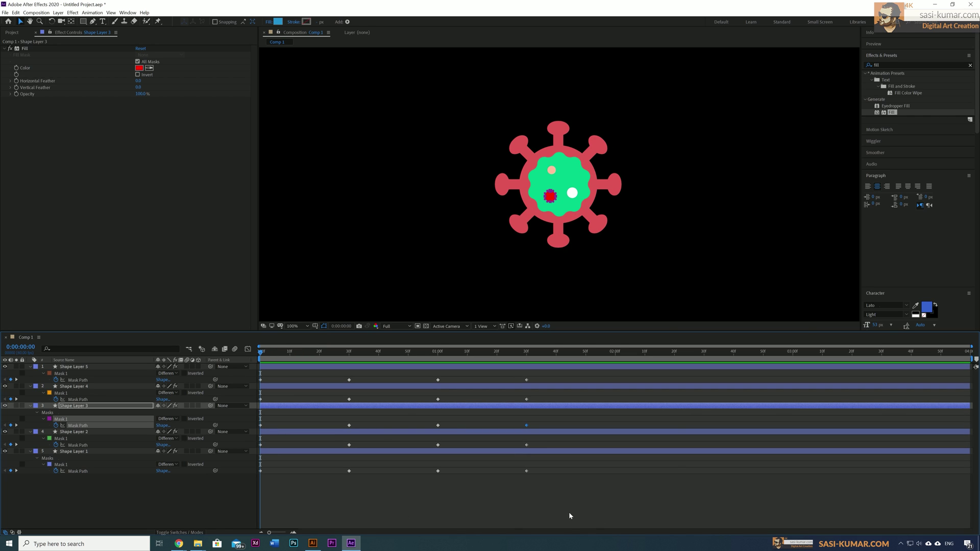
Step: Move the hand, bottle and face keyframes of all layers later in time and try to duplicate the starting keyframes at 0:00:00:10
{"action": "mouse_move", "coordinate": [570, 515]}
{"action": "left_mouse_down"}
{"action": "mouse_move", "coordinate": [348, 383]}
{"action": "mouse_move", "coordinate": [548, 383]}
{"action": "left_mouse_up"}
{"action": "left_click_drag", "start_coordinate": [289, 485], "coordinate": [253, 373]}
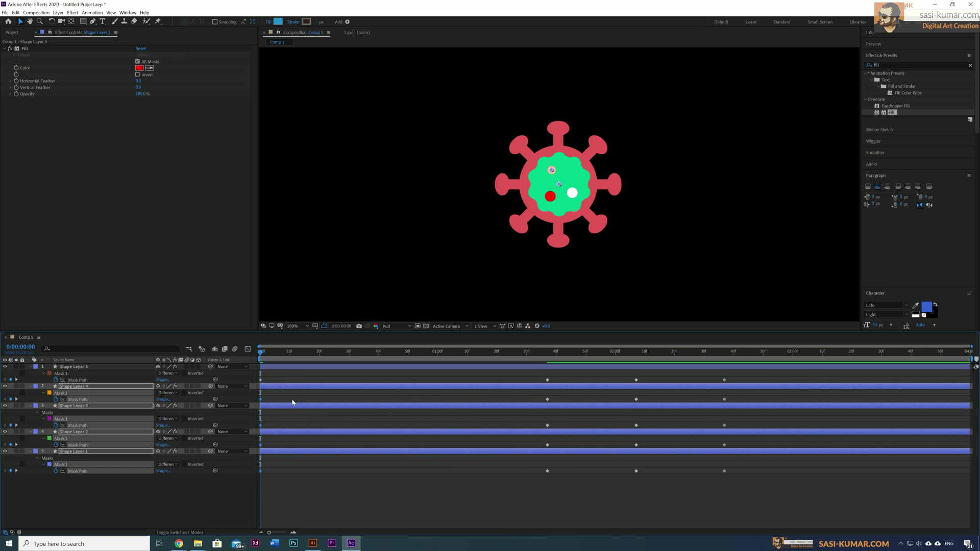
{"action": "left_click", "coordinate": [289, 354]}
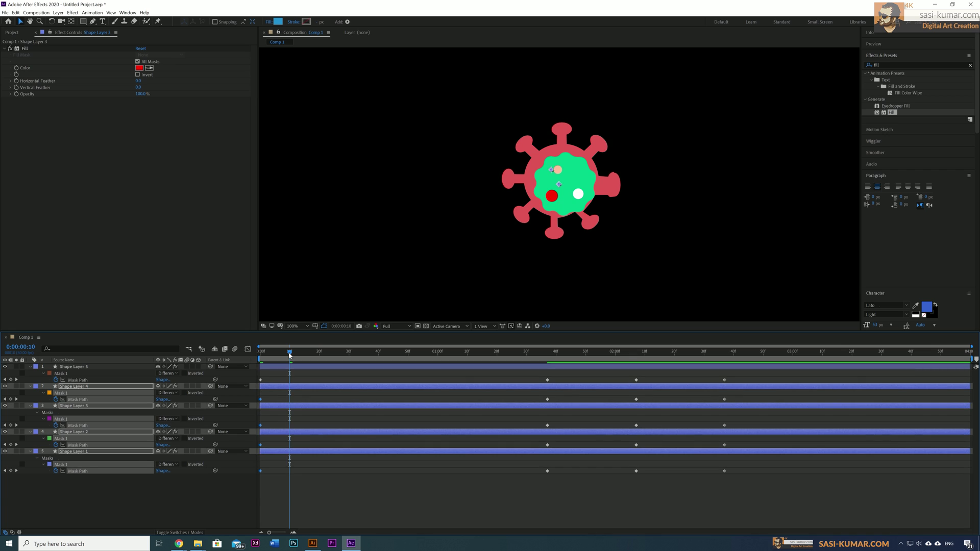
{"action": "key", "text": "ctrl+d"}
{"action": "key", "text": "ctrl+z"}
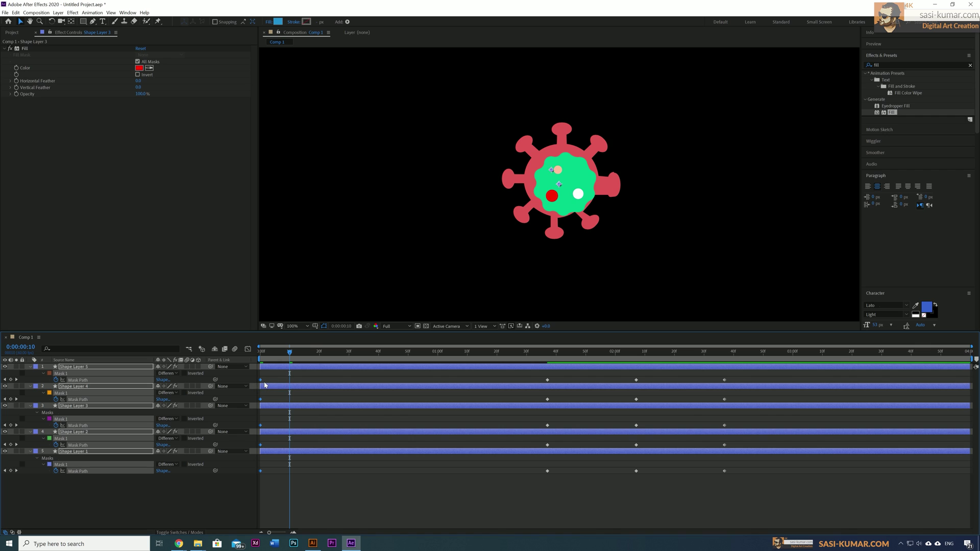
Step: Select all five shape layers and show only their keyframed properties in the timeline
{"action": "left_click", "coordinate": [261, 472]}
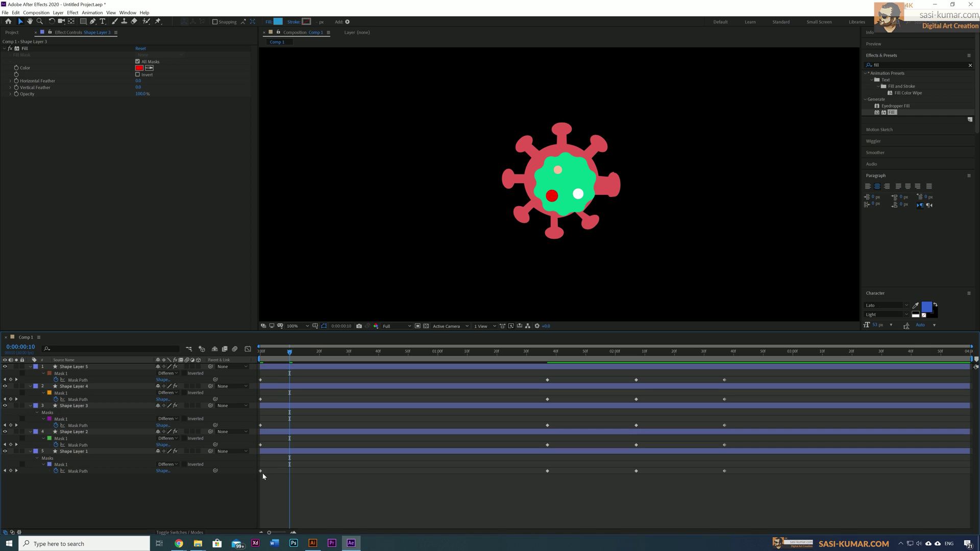
{"action": "left_click", "coordinate": [274, 367]}
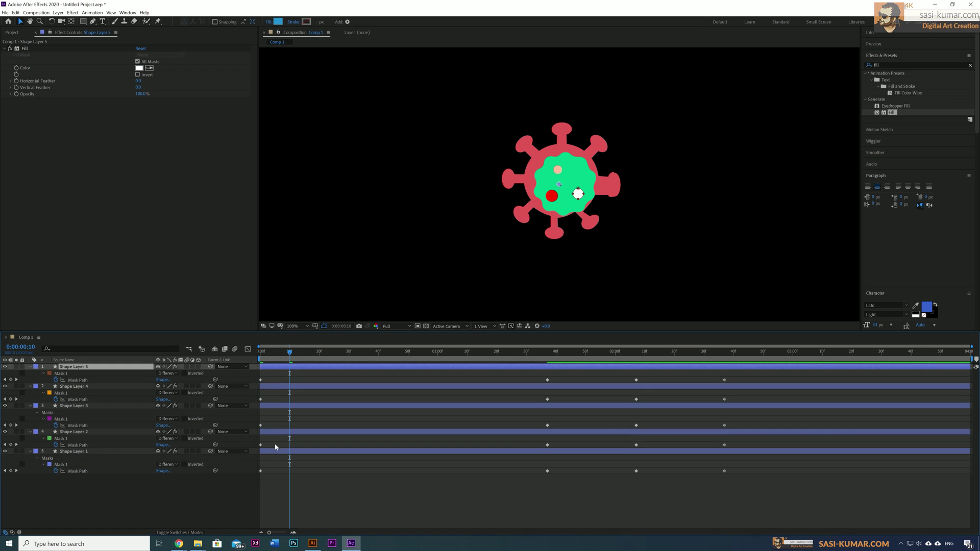
{"action": "left_click", "coordinate": [275, 452], "text": "shift"}
{"action": "key", "text": "u"}
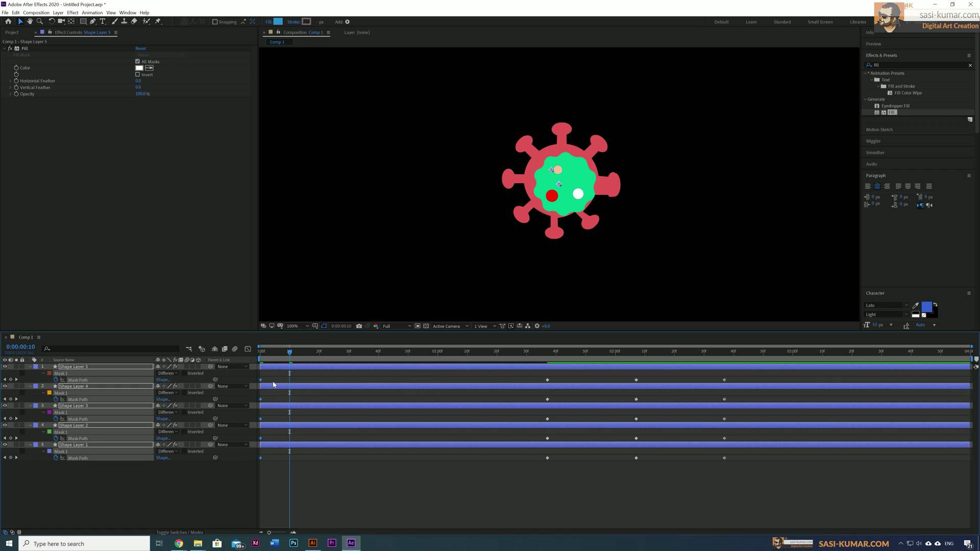
Step: Copy the starting Mask Path keyframes of Shape Layer 5 and Shape Layer 4 to 0:00:00:10
{"action": "left_click", "coordinate": [261, 380]}
{"action": "key", "text": "ctrl+c"}
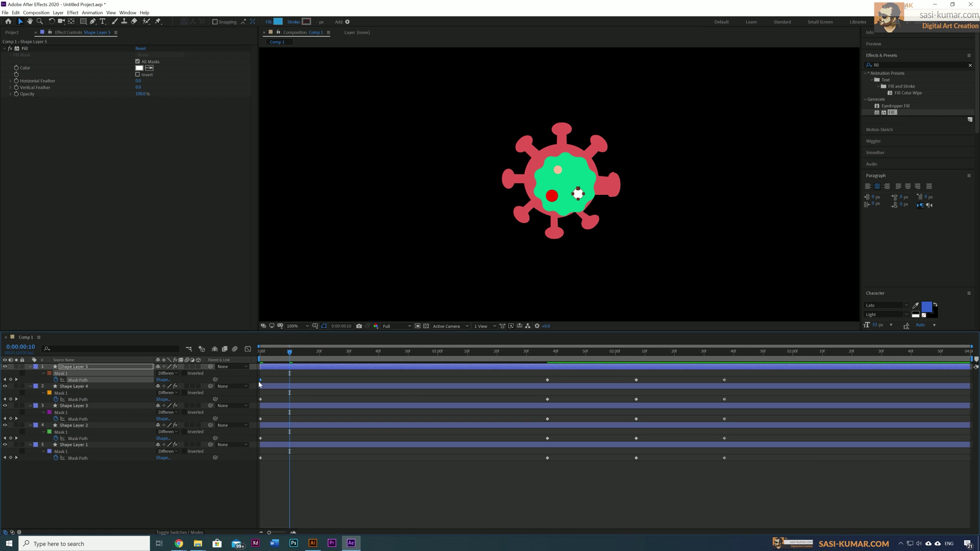
{"action": "key", "text": "ctrl+v"}
{"action": "left_click", "coordinate": [261, 400]}
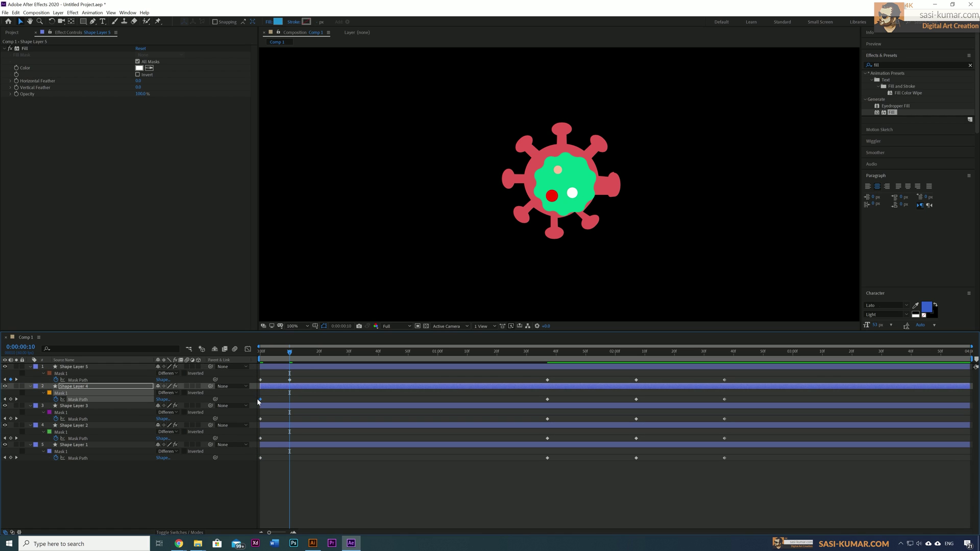
{"action": "key", "text": "ctrl+c"}
{"action": "key", "text": "ctrl+v"}
Step: Copy the starting Mask Path keyframes of Shape Layers 3, 2 and 1 to 0:00:00:10
{"action": "left_click", "coordinate": [260, 419]}
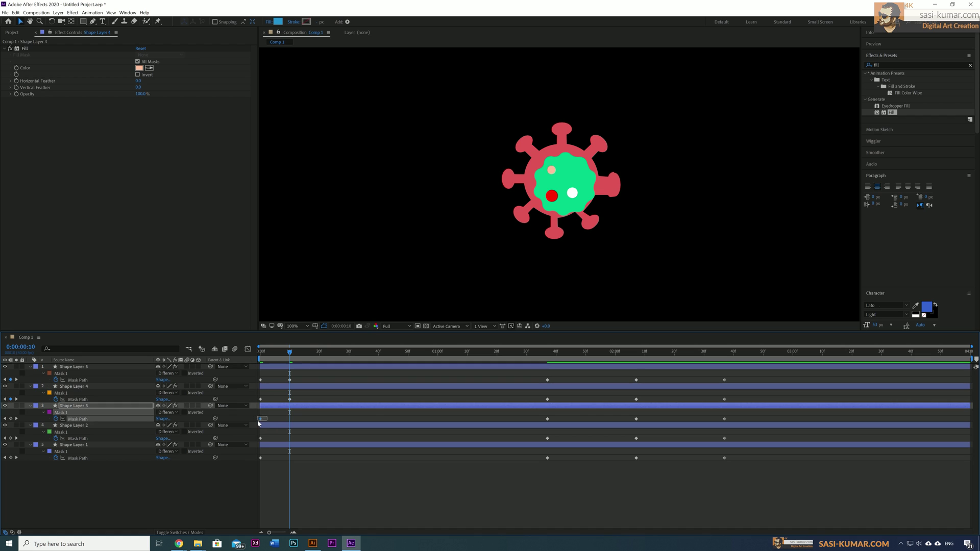
{"action": "key", "text": "ctrl+c"}
{"action": "key", "text": "ctrl+v"}
{"action": "left_click", "coordinate": [261, 438]}
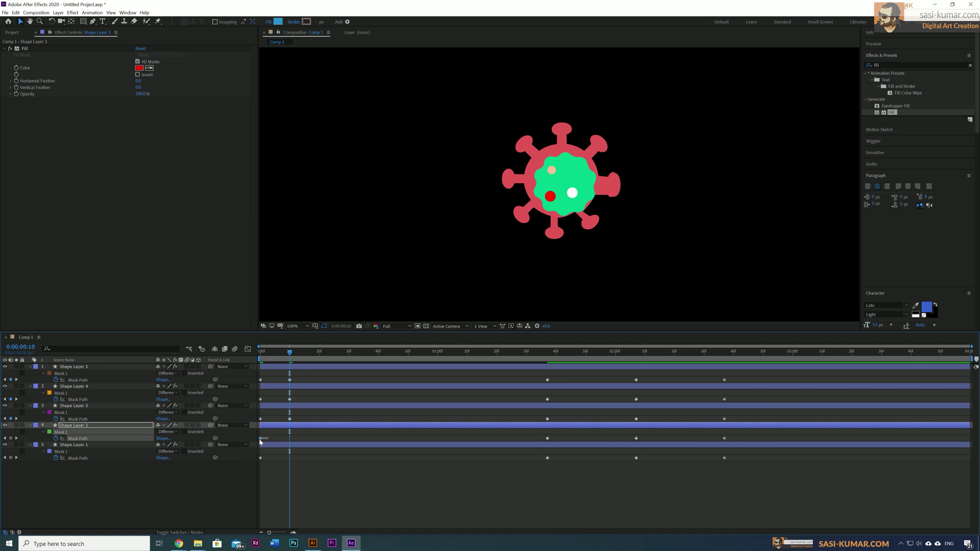
{"action": "key", "text": "ctrl+c"}
{"action": "key", "text": "ctrl+v"}
{"action": "left_click", "coordinate": [261, 458]}
{"action": "key", "text": "ctrl+c"}
{"action": "key", "text": "ctrl+v"}
Step: Move all hand keyframes to 0:00:00:40 and copy those of Shape Layers 5, 4 and 3 to 0:00:00:50
{"action": "key", "text": "space"}
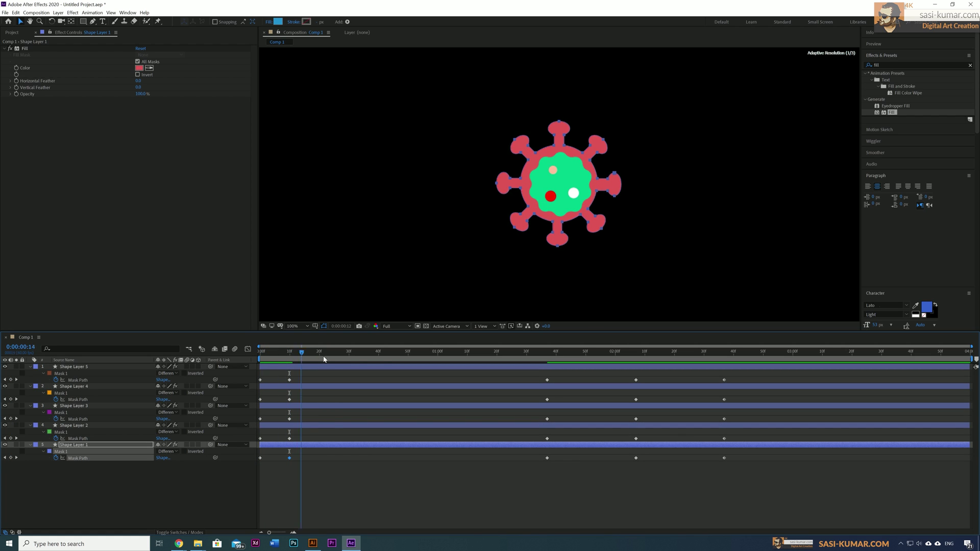
{"action": "left_click_drag", "start_coordinate": [554, 464], "coordinate": [378, 387]}
{"action": "left_click", "coordinate": [378, 380]}
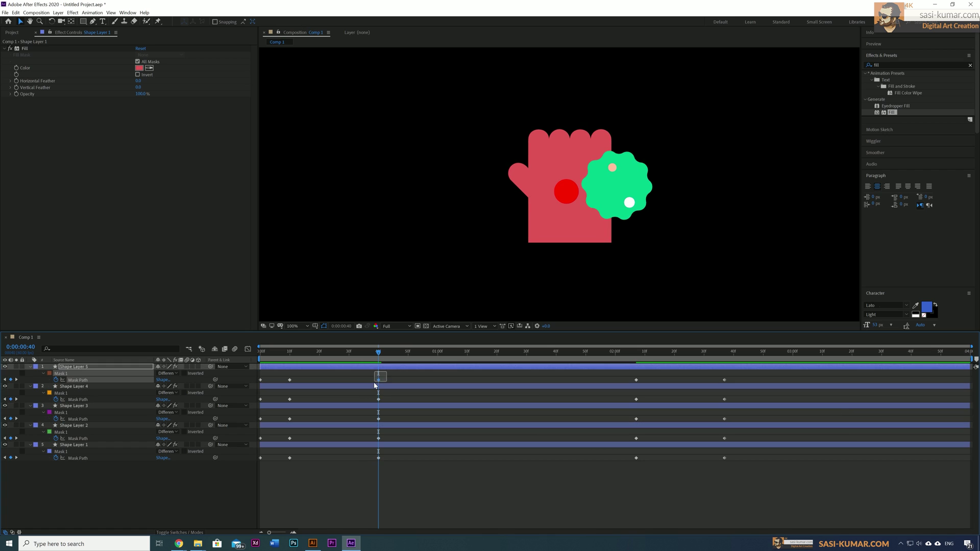
{"action": "left_click", "coordinate": [438, 355]}
{"action": "left_click_drag", "start_coordinate": [438, 354], "coordinate": [408, 355]}
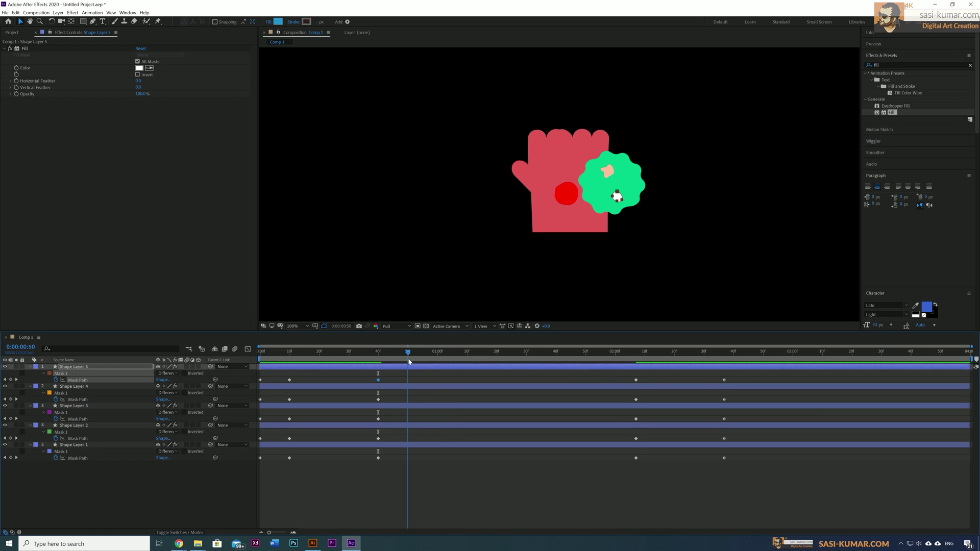
{"action": "left_click", "coordinate": [383, 411]}
{"action": "left_click", "coordinate": [378, 420]}
{"action": "key", "text": "ctrl+c"}
{"action": "key", "text": "ctrl+v"}
Step: Copy the hand's Mask Path keyframes of Shape Layer 2 and Shape Layer 1 to 0:00:00:50
{"action": "left_click", "coordinate": [378, 438]}
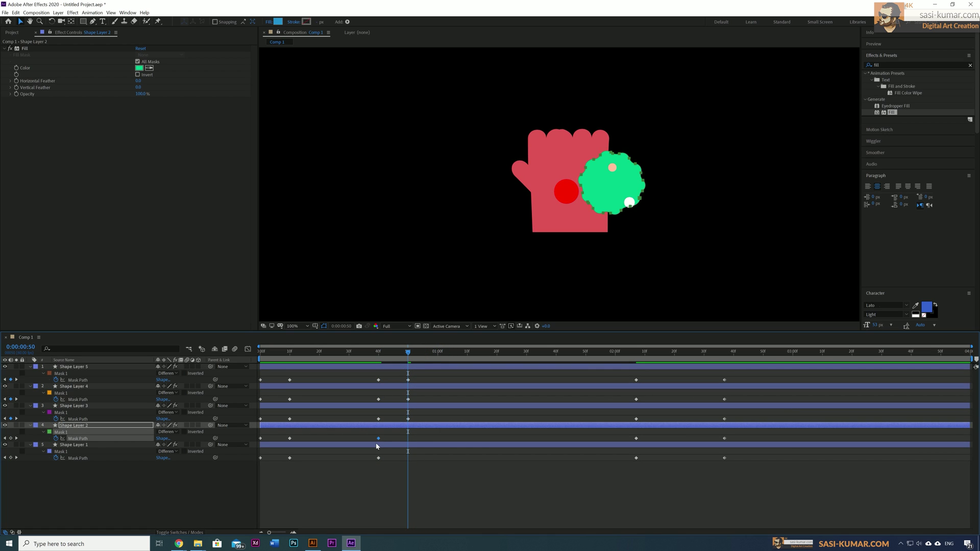
{"action": "key", "text": "ctrl+c"}
{"action": "key", "text": "ctrl+v"}
{"action": "left_click", "coordinate": [379, 458]}
{"action": "key", "text": "ctrl+c"}
{"action": "key", "text": "ctrl+v"}
Step: Move the bottle keyframes of all layers to 0:00:01:20 and copy Shape Layer 5's keyframe to 0:00:01:30
{"action": "key", "text": "space"}
{"action": "left_click_drag", "start_coordinate": [265, 359], "coordinate": [496, 360]}
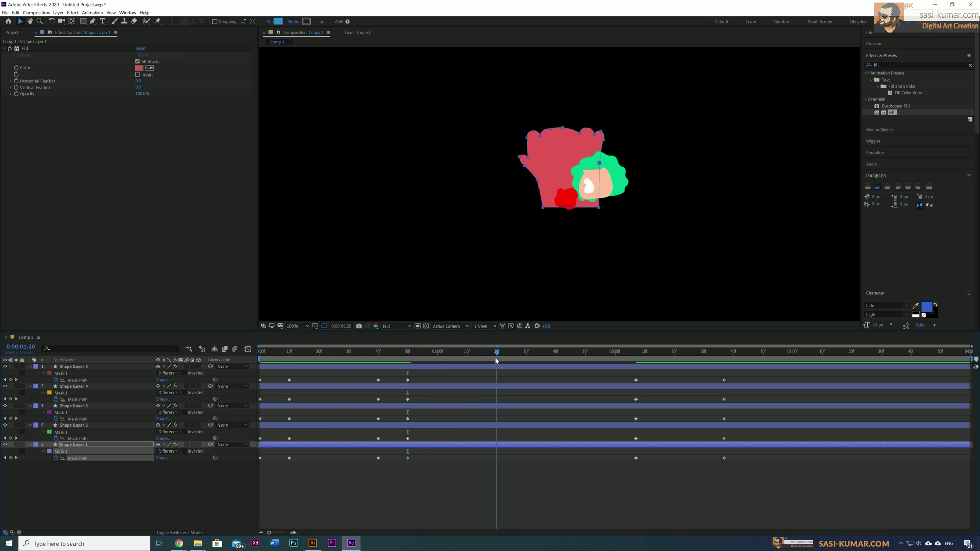
{"action": "mouse_move", "coordinate": [625, 370]}
{"action": "left_mouse_down"}
{"action": "mouse_move", "coordinate": [646, 462]}
{"action": "mouse_move", "coordinate": [497, 380]}
{"action": "mouse_move", "coordinate": [556, 352]}
{"action": "left_mouse_up"}
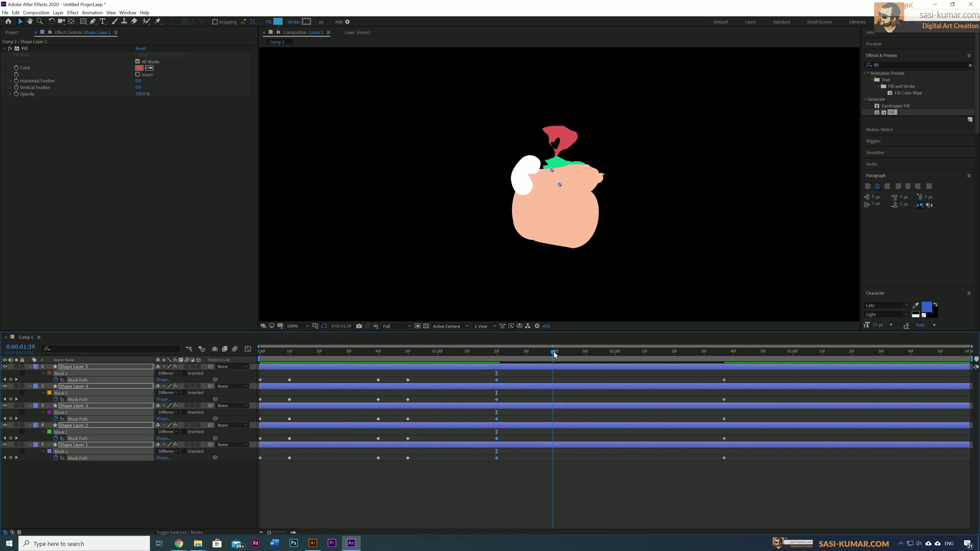
{"action": "left_click_drag", "start_coordinate": [509, 373], "coordinate": [493, 382]}
{"action": "key", "text": "ctrl+c"}
{"action": "key", "text": "shift+Page_Up"}
{"action": "key", "text": "ctrl+v"}
Step: Copy the bottle's Mask Path keyframes of Shape Layer 4 and Shape Layer 3 to 0:00:01:30
{"action": "left_click", "coordinate": [496, 399]}
{"action": "key", "text": "ctrl+c"}
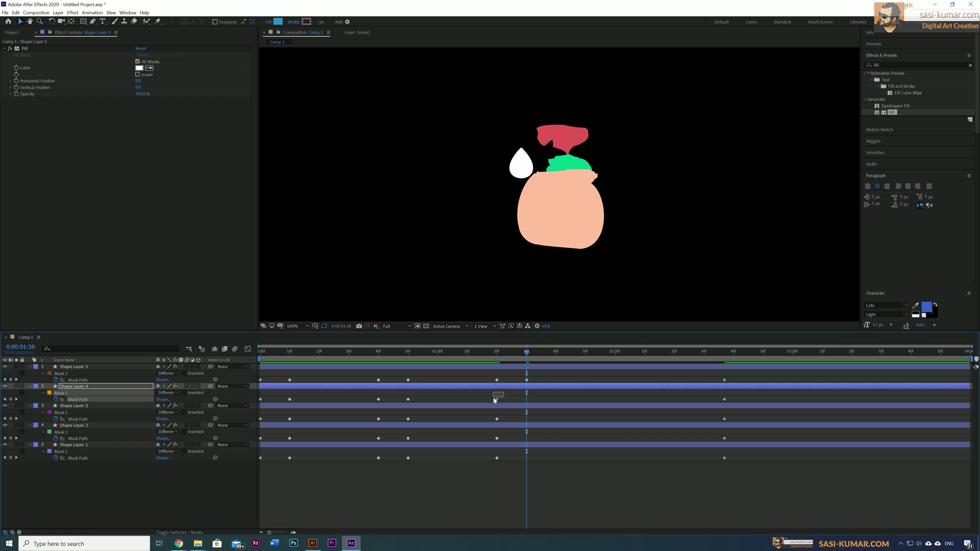
{"action": "key", "text": "ctrl+v"}
{"action": "left_click", "coordinate": [496, 419]}
{"action": "key", "text": "ctrl+c"}
{"action": "key", "text": "ctrl+v"}
Step: Copy the bottle's Mask Path keyframes of Shape Layer 2 and Shape Layer 1 to 0:00:01:30
{"action": "left_click", "coordinate": [496, 439]}
{"action": "key", "text": "ctrl+c"}
{"action": "key", "text": "ctrl+v"}
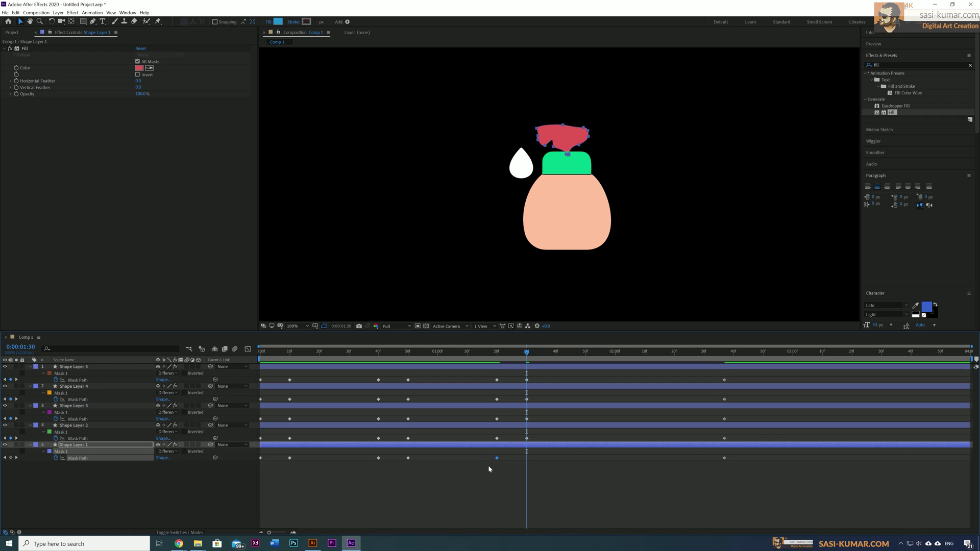
{"action": "left_click", "coordinate": [496, 458]}
{"action": "key", "text": "ctrl+c"}
{"action": "key", "text": "ctrl+v"}
Step: Move the face keyframes of all layers to 0:00:02:00 and copy Shape Layer 5's keyframe to 0:00:02:10
{"action": "left_click_drag", "start_coordinate": [731, 371], "coordinate": [615, 380]}
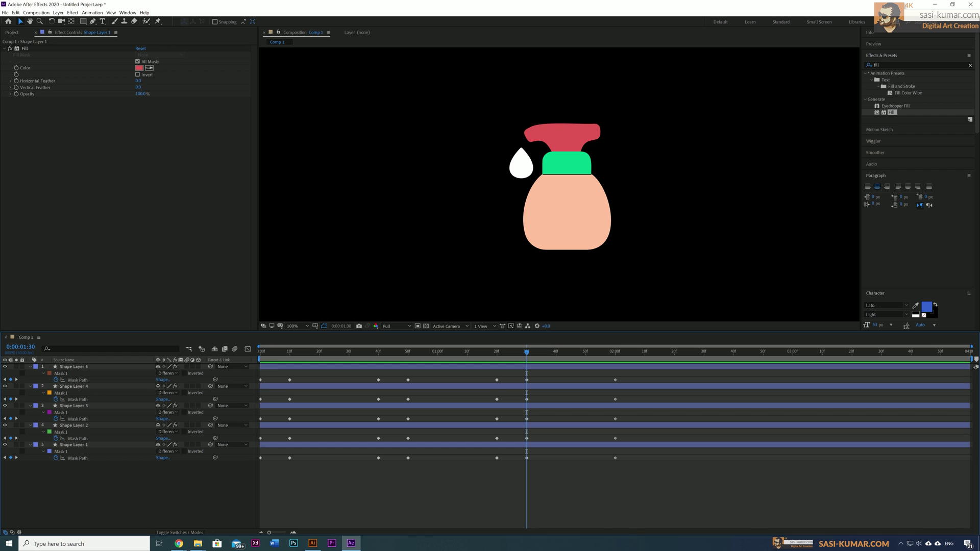
{"action": "key", "text": "shift+Page_Down"}
{"action": "key", "text": "shift+Page_Down"}
{"action": "key", "text": "shift+Page_Down"}
{"action": "key", "text": "shift+Page_Down"}
{"action": "left_click_drag", "start_coordinate": [625, 375], "coordinate": [618, 410]}
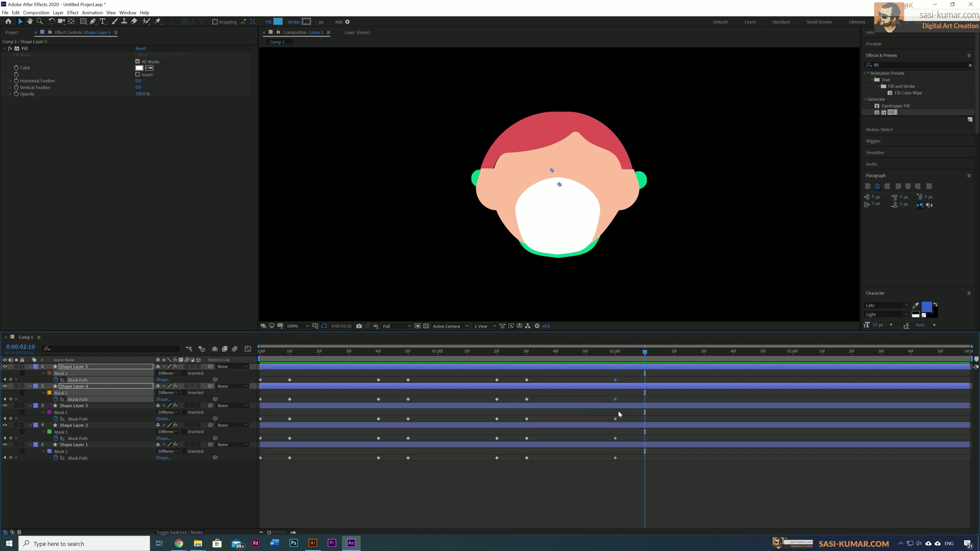
{"action": "key", "text": "ctrl+c"}
{"action": "key", "text": "ctrl+v"}
Step: Copy the face's Mask Path keyframes of Shape Layers 4, 3, 2 and 1 to 0:00:02:10
{"action": "left_click", "coordinate": [615, 406]}
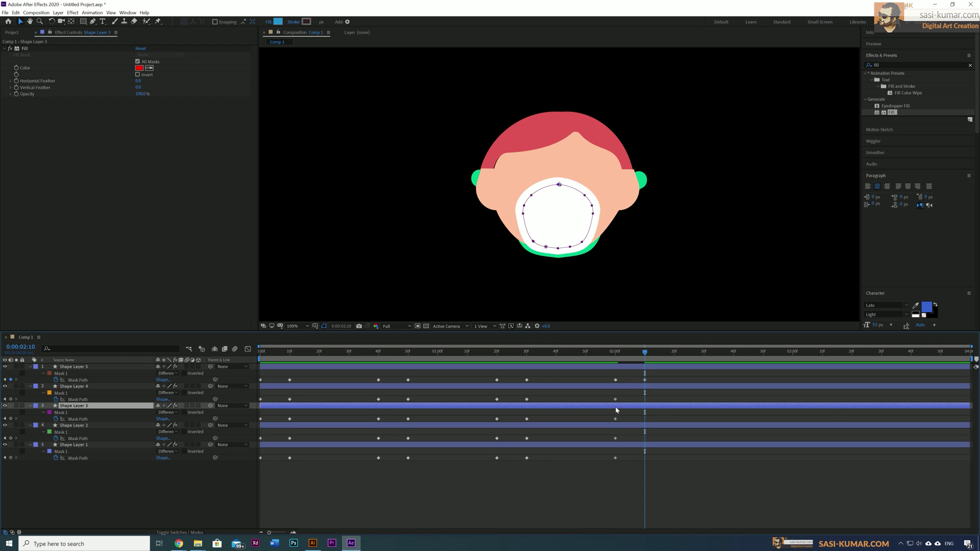
{"action": "left_click", "coordinate": [615, 387]}
{"action": "key", "text": "ctrl+v"}
{"action": "left_click", "coordinate": [615, 405]}
{"action": "key", "text": "ctrl+v"}
{"action": "left_click", "coordinate": [615, 439]}
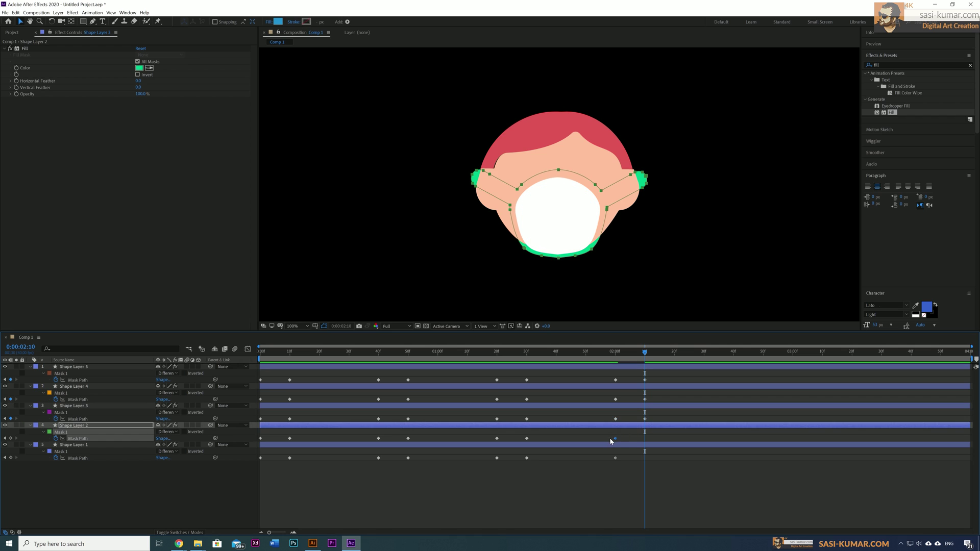
{"action": "key", "text": "ctrl+v"}
{"action": "left_click", "coordinate": [615, 458]}
{"action": "key", "text": "ctrl+v"}
Step: Preview the morph animation with its hold keyframes from the start
{"action": "key", "text": "Home"}
{"action": "key", "text": "space"}
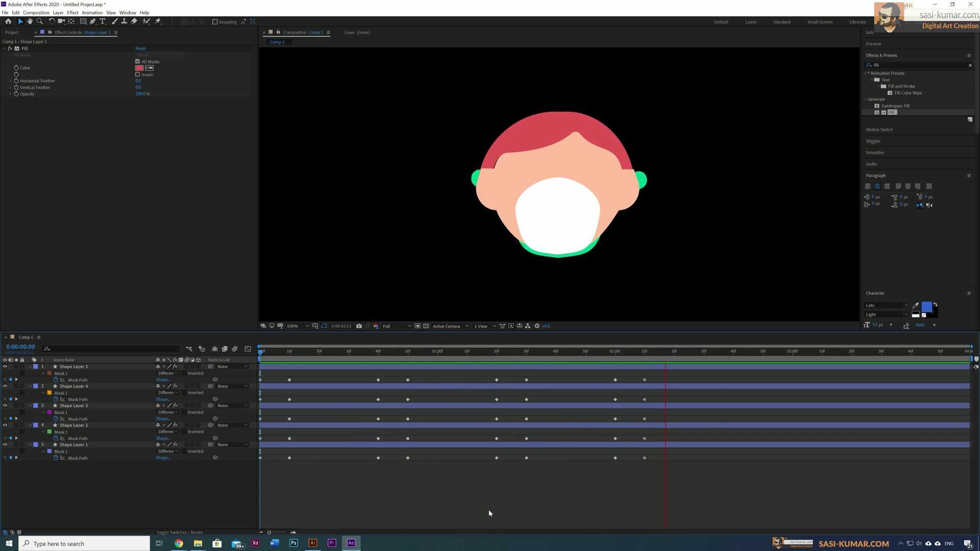
{"action": "key", "text": "space"}
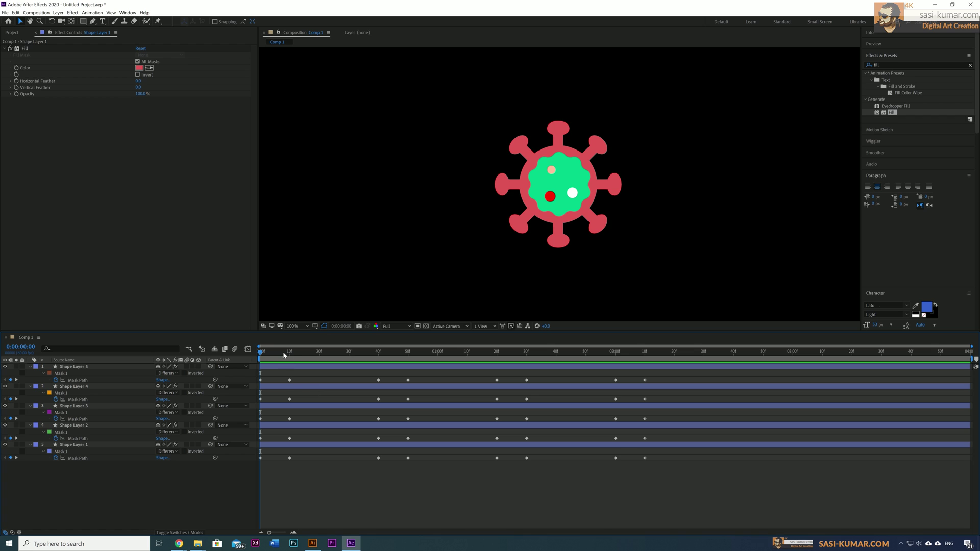
Step: Split Shape Layer 3 at 0:00:00:50 and raise its second part above Shape Layer 4 so the red cross sits over the bottle
{"action": "left_click_drag", "start_coordinate": [284, 355], "coordinate": [407, 369]}
{"action": "mouse_move", "coordinate": [400, 370]}
{"action": "left_mouse_down"}
{"action": "mouse_move", "coordinate": [453, 372]}
{"action": "mouse_move", "coordinate": [408, 376]}
{"action": "left_mouse_up"}
{"action": "left_click", "coordinate": [423, 407]}
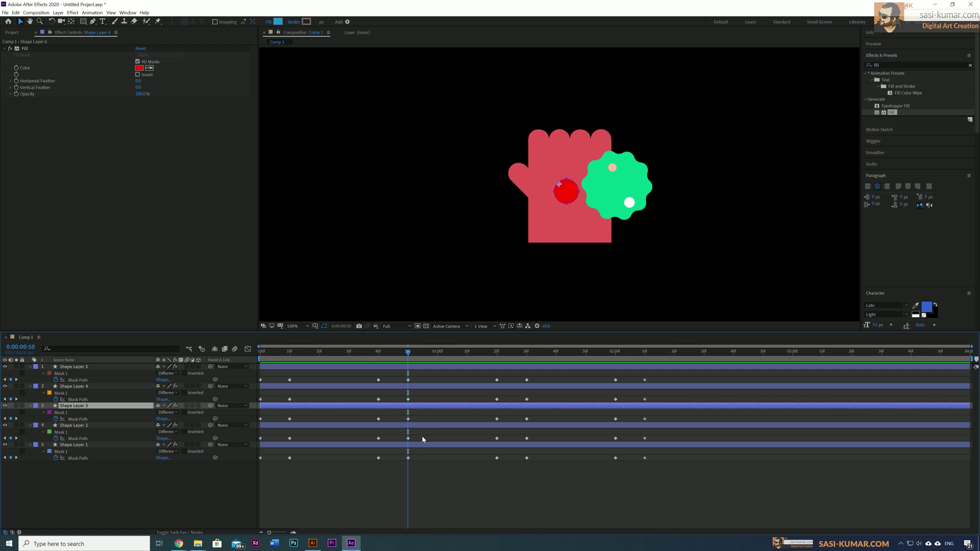
{"action": "key", "text": "ctrl+shift+d"}
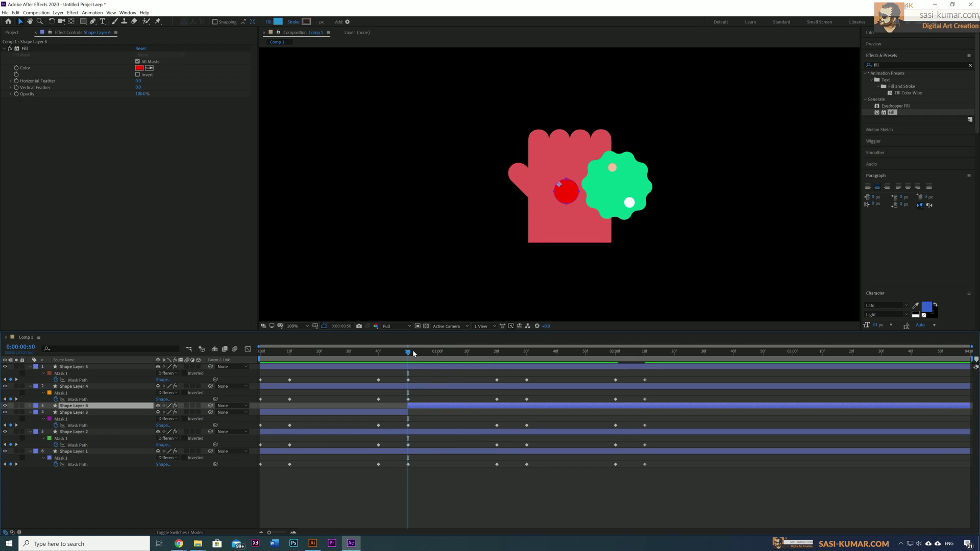
{"action": "left_click_drag", "start_coordinate": [412, 351], "coordinate": [526, 373]}
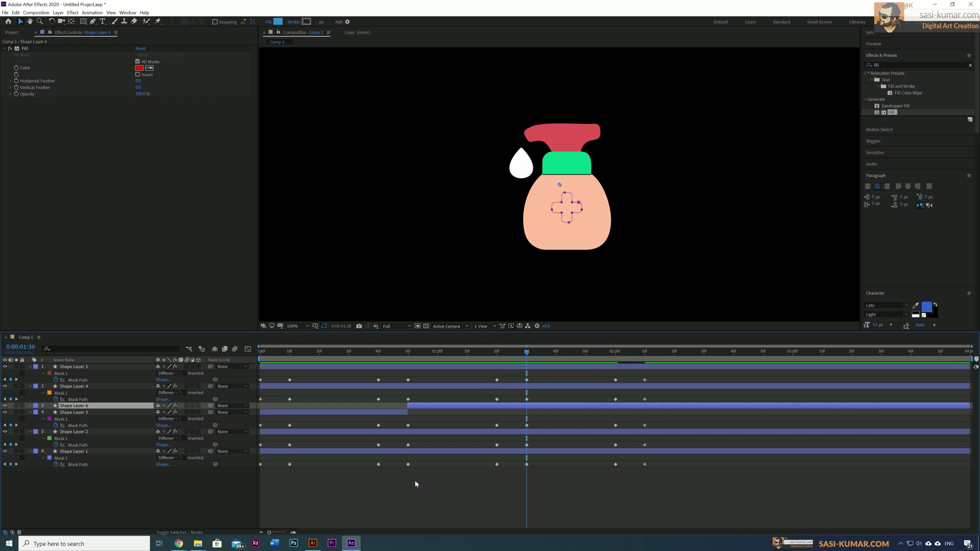
{"action": "key", "text": "ctrl+bracketright"}
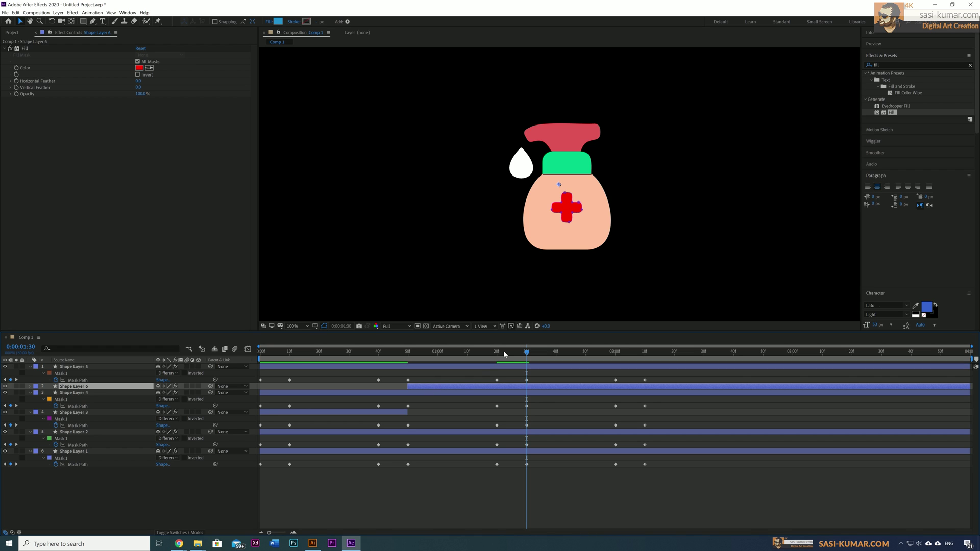
Step: Split Shape Layer 6 at 0:00:01:30 and bring its second part to the front of the layer stack
{"action": "mouse_move", "coordinate": [522, 359]}
{"action": "left_mouse_down"}
{"action": "mouse_move", "coordinate": [342, 359]}
{"action": "mouse_move", "coordinate": [617, 360]}
{"action": "mouse_move", "coordinate": [528, 372]}
{"action": "left_mouse_up"}
{"action": "key", "text": "ctrl+shift+d"}
{"action": "key", "text": "ctrl+shift+bracketright"}
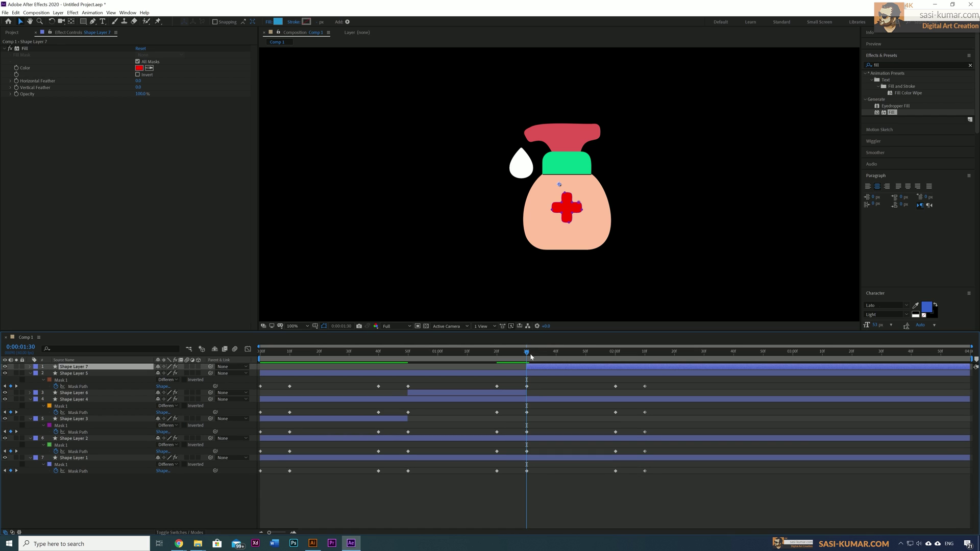
Step: Split Shape Layer 2 at 0:00:01:20 and raise its second part above Shape Layer 6
{"action": "left_click_drag", "start_coordinate": [527, 356], "coordinate": [498, 361]}
{"action": "left_click", "coordinate": [543, 399]}
{"action": "left_click", "coordinate": [520, 439]}
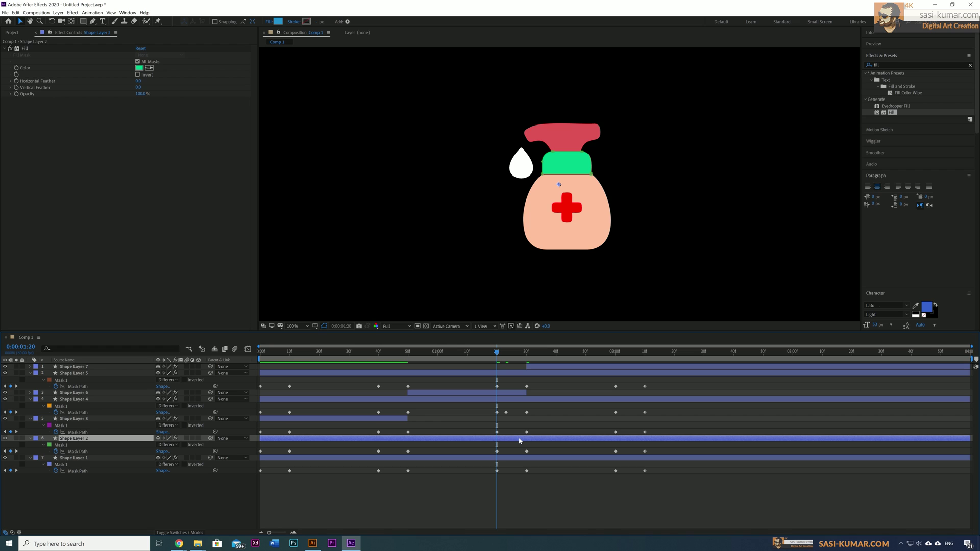
{"action": "key", "text": "ctrl+shift+d"}
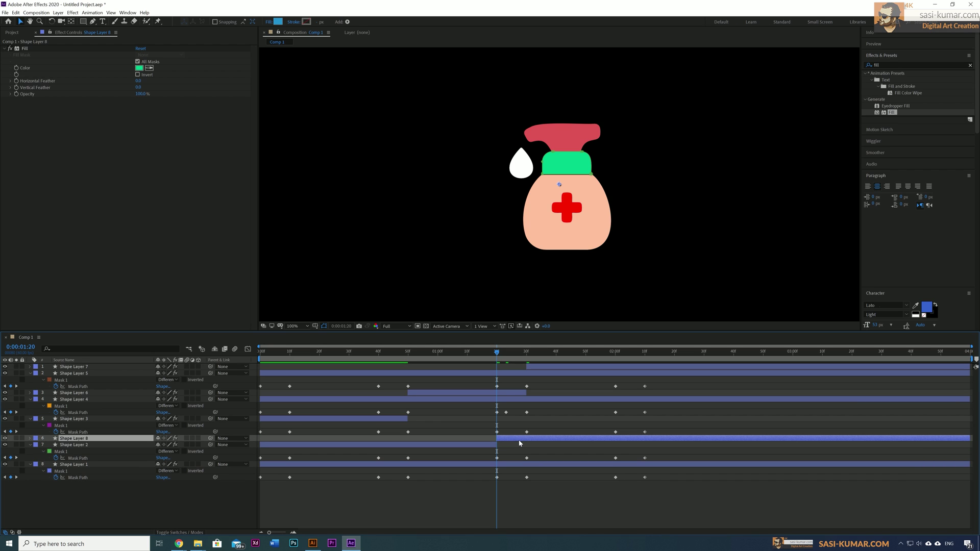
{"action": "key", "text": "ctrl+bracketright"}
{"action": "key", "text": "ctrl+bracketright"}
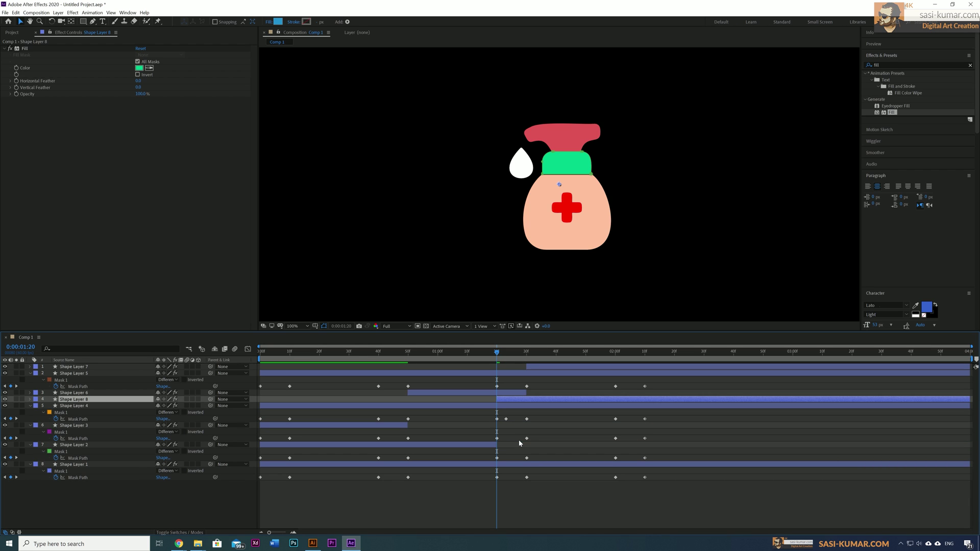
{"action": "key", "text": "ctrl+bracketright"}
Step: Preview the animation from 0:00:00:00 to check the new layer stacking
{"action": "mouse_move", "coordinate": [497, 355]}
{"action": "left_mouse_down"}
{"action": "mouse_move", "coordinate": [637, 357]}
{"action": "mouse_move", "coordinate": [513, 364]}
{"action": "mouse_move", "coordinate": [657, 360]}
{"action": "mouse_move", "coordinate": [249, 378]}
{"action": "mouse_move", "coordinate": [574, 373]}
{"action": "mouse_move", "coordinate": [260, 364]}
{"action": "left_mouse_up"}
{"action": "key", "text": "space"}
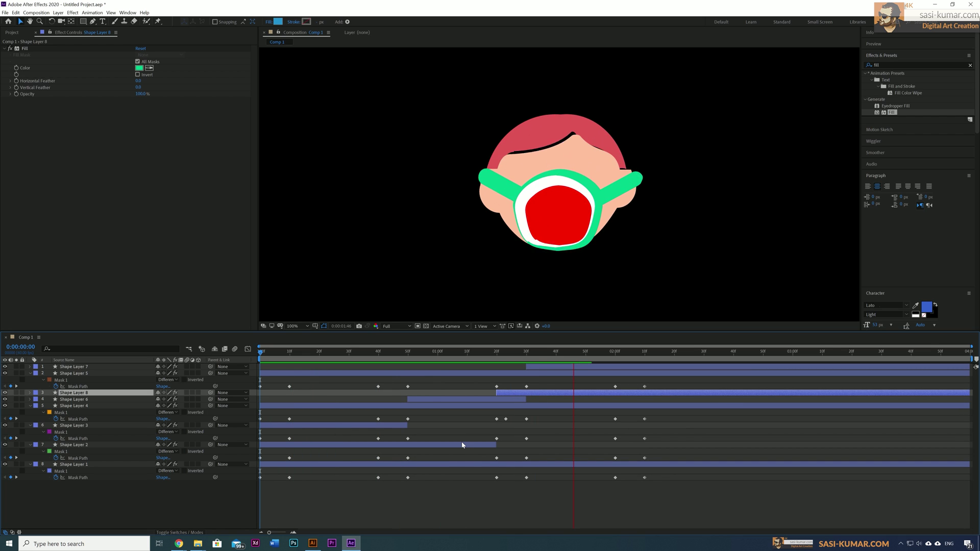
{"action": "key", "text": "space"}
Step: Start keyframing the Fill colour of Shape Layer 1 at 0:00:01:20, keeping its current colour for the bottle pump
{"action": "left_click", "coordinate": [375, 446]}
{"action": "left_click", "coordinate": [371, 465]}
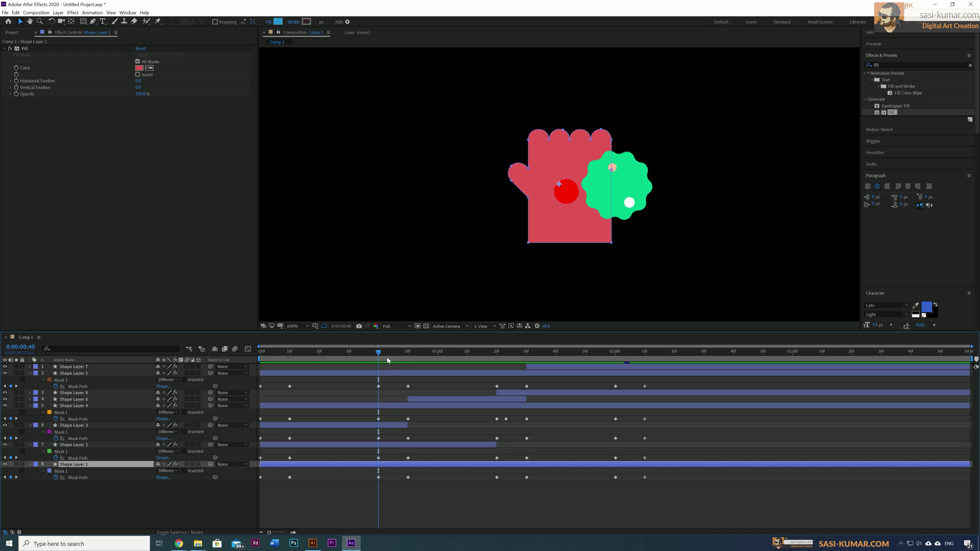
{"action": "left_click_drag", "start_coordinate": [378, 352], "coordinate": [496, 364]}
{"action": "key", "text": "Page_Down"}
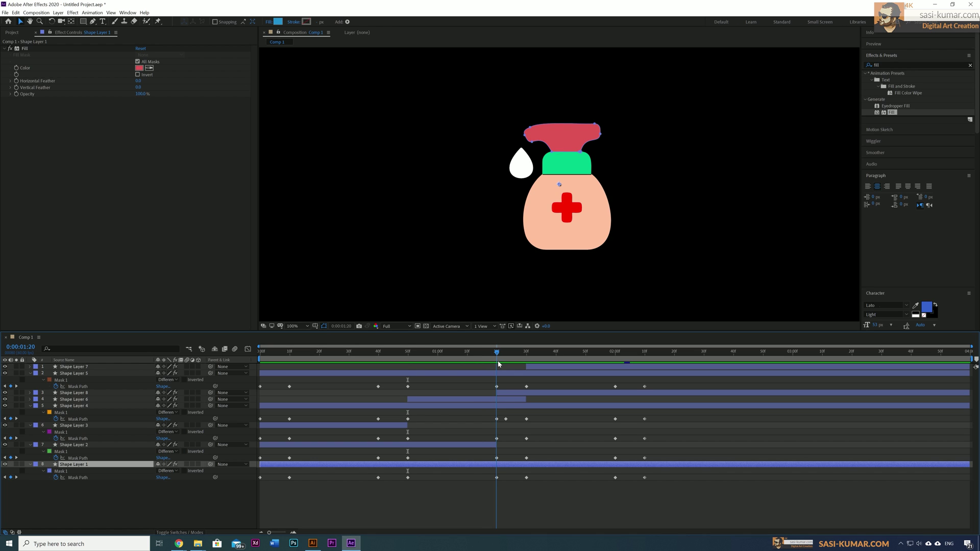
{"action": "left_click", "coordinate": [16, 68]}
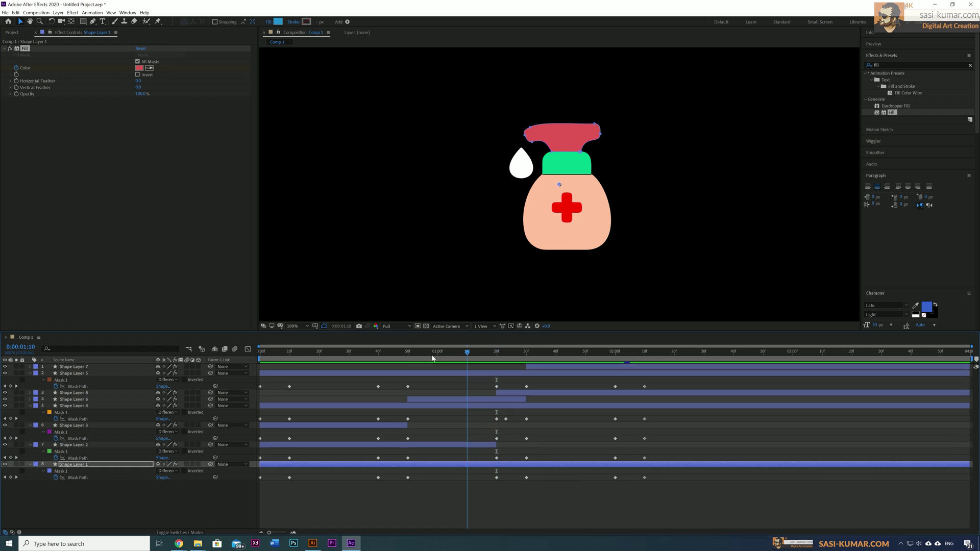
Step: Set the Fill colour of Shape Layer 1 to light peach at 0:00:00:40 so the hand is skin-coloured
{"action": "key", "text": "j"}
{"action": "left_click", "coordinate": [139, 68]}
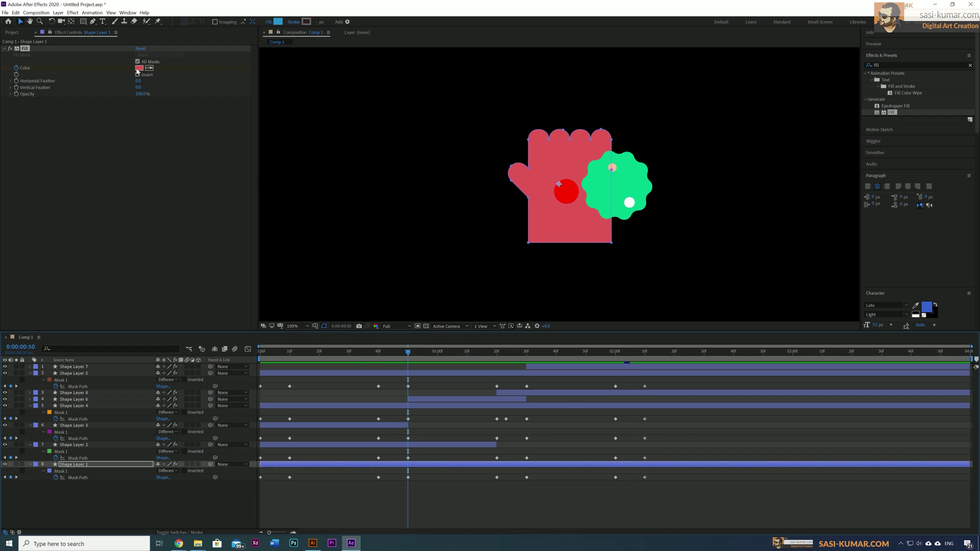
{"action": "key", "text": "j"}
{"action": "left_click", "coordinate": [488, 390]}
{"action": "left_click", "coordinate": [421, 298]}
{"action": "left_click", "coordinate": [550, 300]}
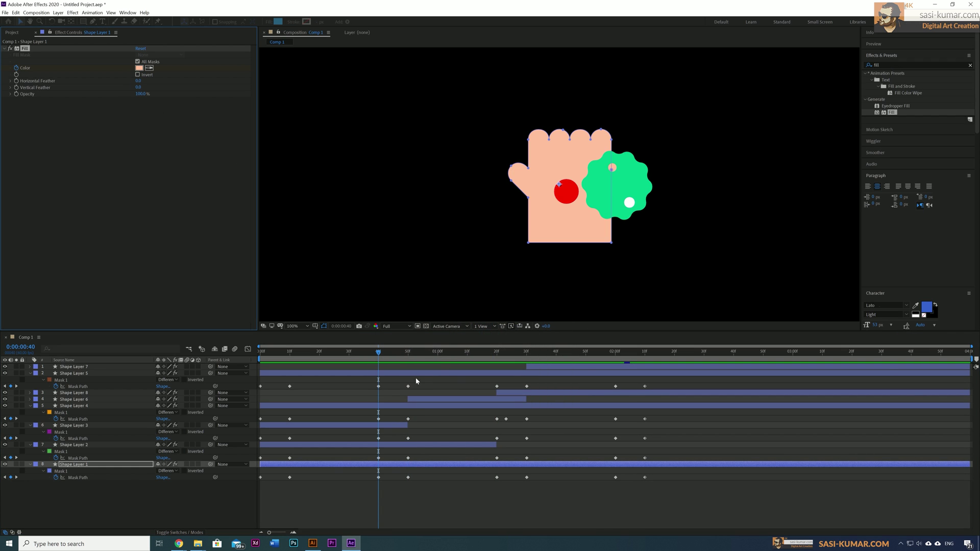
Step: Set the Fill colour of Shape Layer 1 to E05353 at 0:00:00:00
{"action": "left_click_drag", "start_coordinate": [379, 352], "coordinate": [260, 370]}
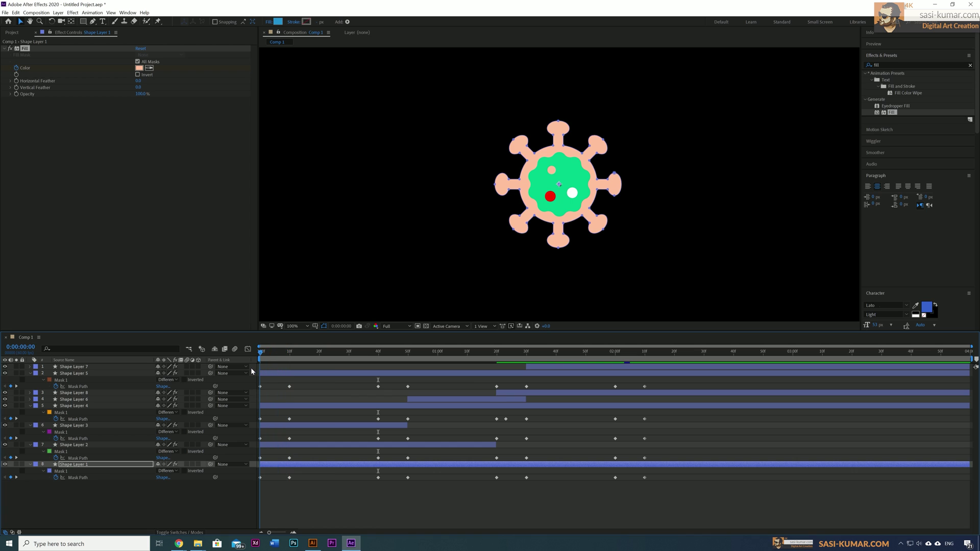
{"action": "left_click", "coordinate": [139, 67]}
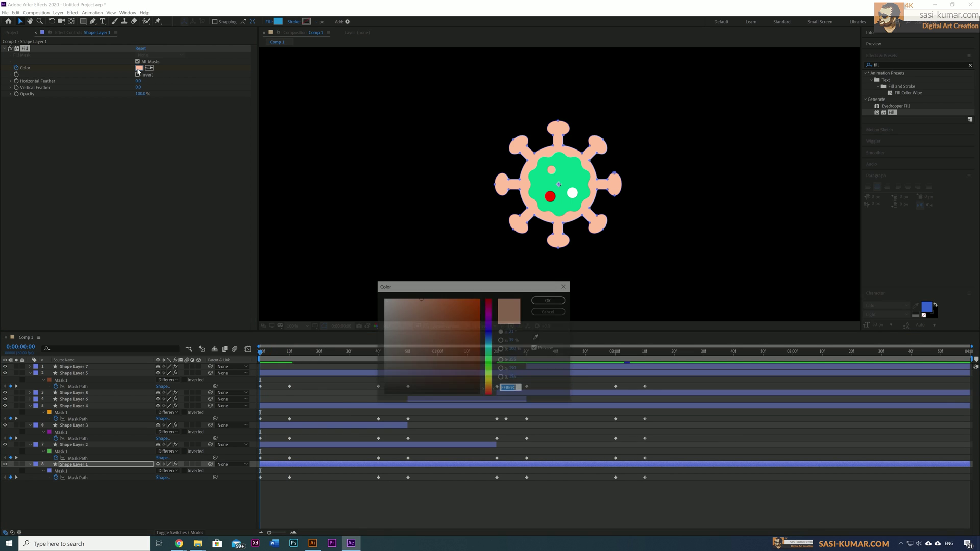
{"action": "type", "text": "E05353"}
{"action": "left_click", "coordinate": [549, 300]}
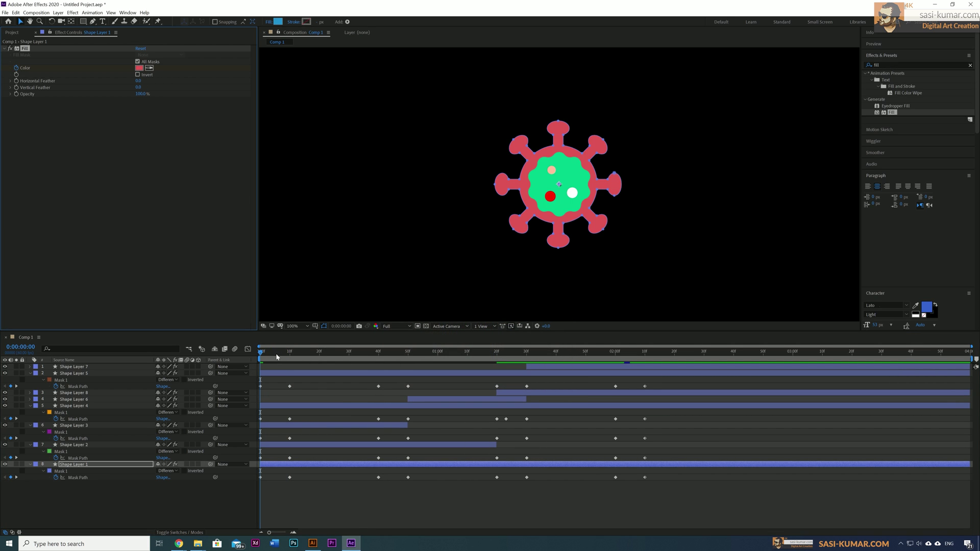
Step: Change the virus body's Fill colour on Shape Layer 1 to bright red at 0:00:00:00 and preview the colour animation
{"action": "mouse_move", "coordinate": [263, 358]}
{"action": "left_mouse_down"}
{"action": "mouse_move", "coordinate": [481, 371]}
{"action": "mouse_move", "coordinate": [260, 370]}
{"action": "left_mouse_up"}
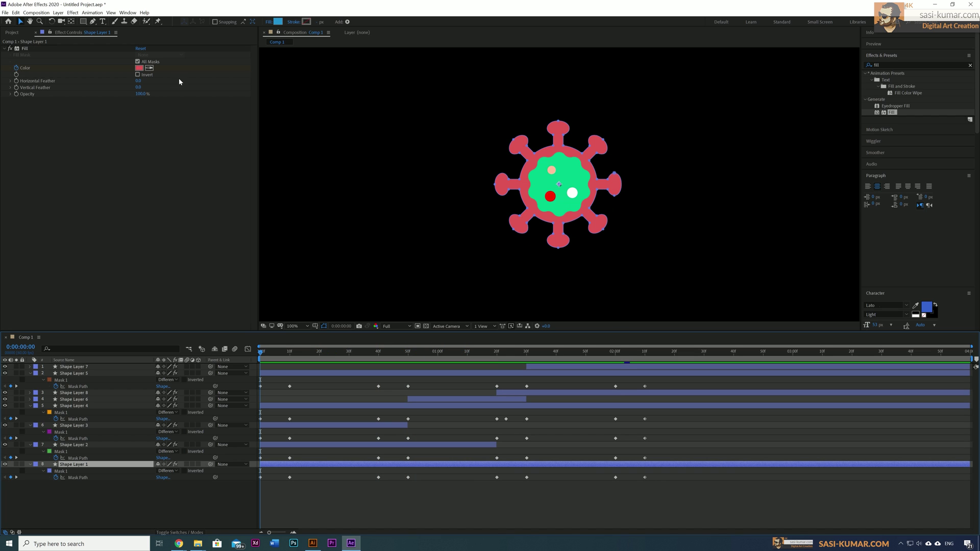
{"action": "left_click", "coordinate": [139, 69]}
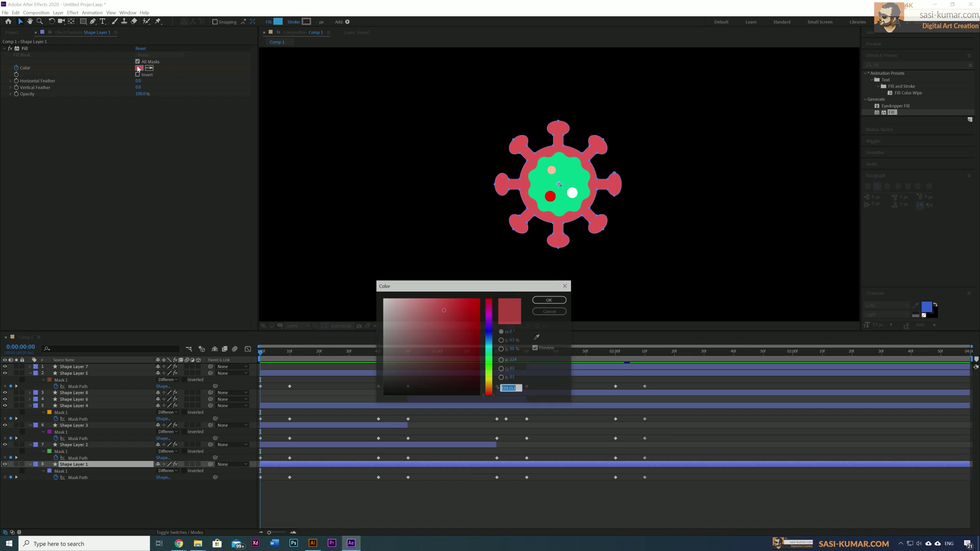
{"action": "left_click", "coordinate": [549, 300]}
{"action": "left_click", "coordinate": [526, 493]}
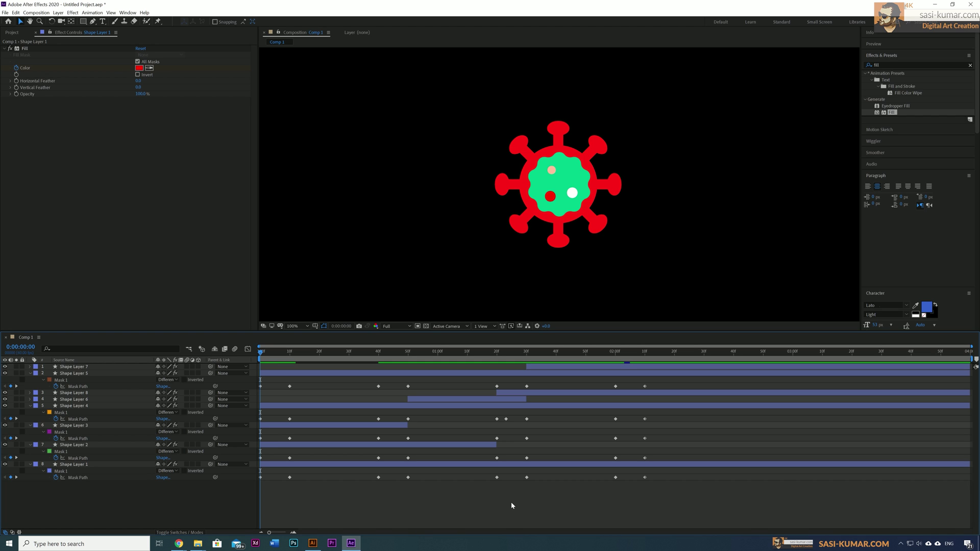
{"action": "key", "text": "space"}
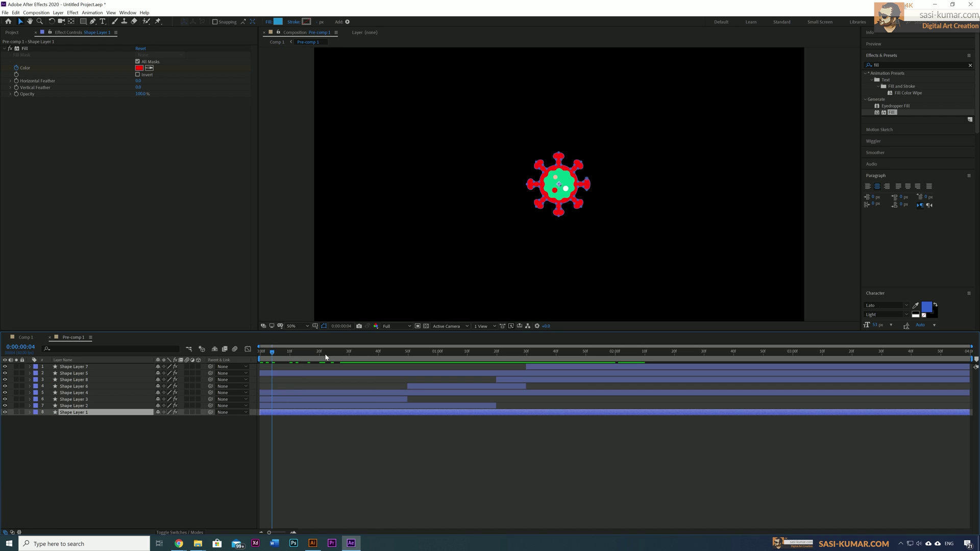
Step: Find the Stroke effect and apply it to Shape Layer 1 in Pre-comp 1 at 0:00:00:49
{"action": "left_click", "coordinate": [406, 352]}
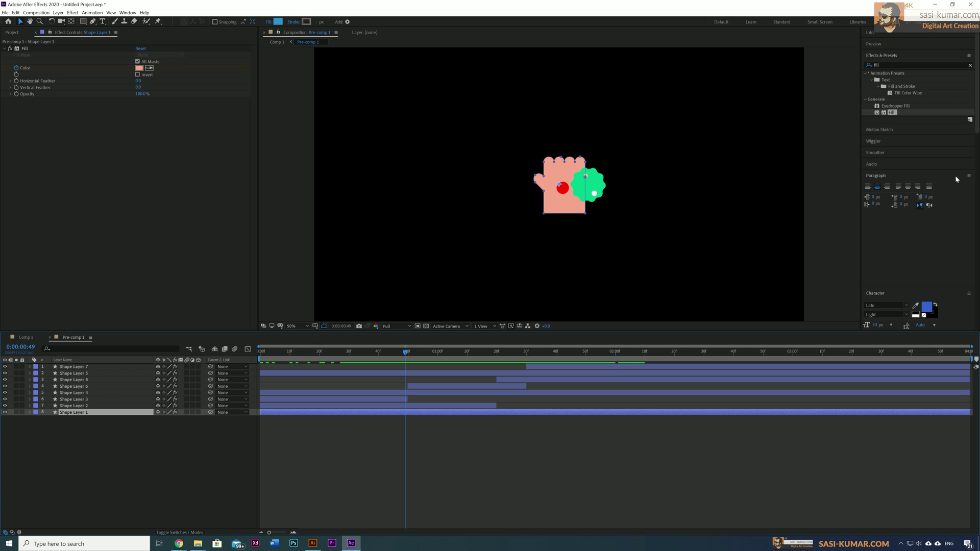
{"action": "left_click", "coordinate": [970, 65]}
{"action": "left_click", "coordinate": [923, 65]}
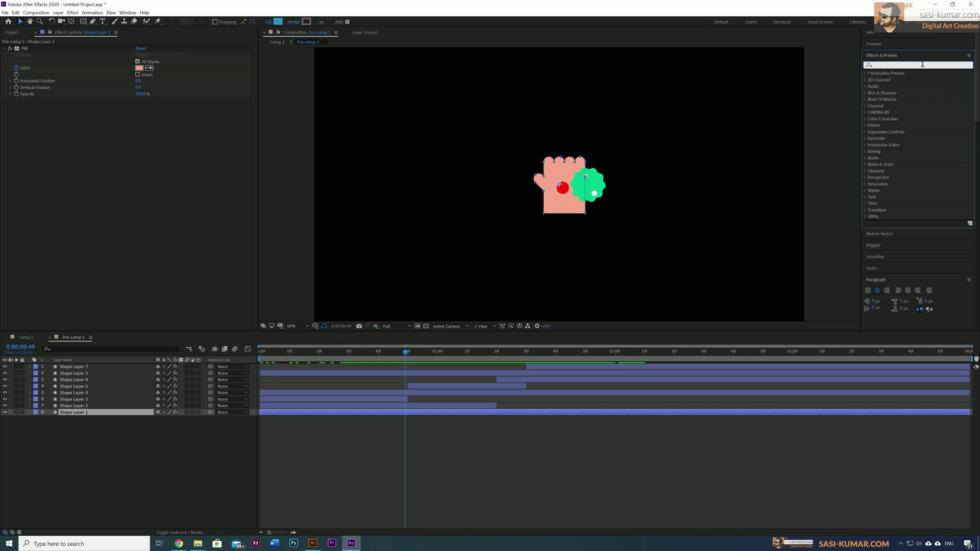
{"action": "type", "text": "str"}
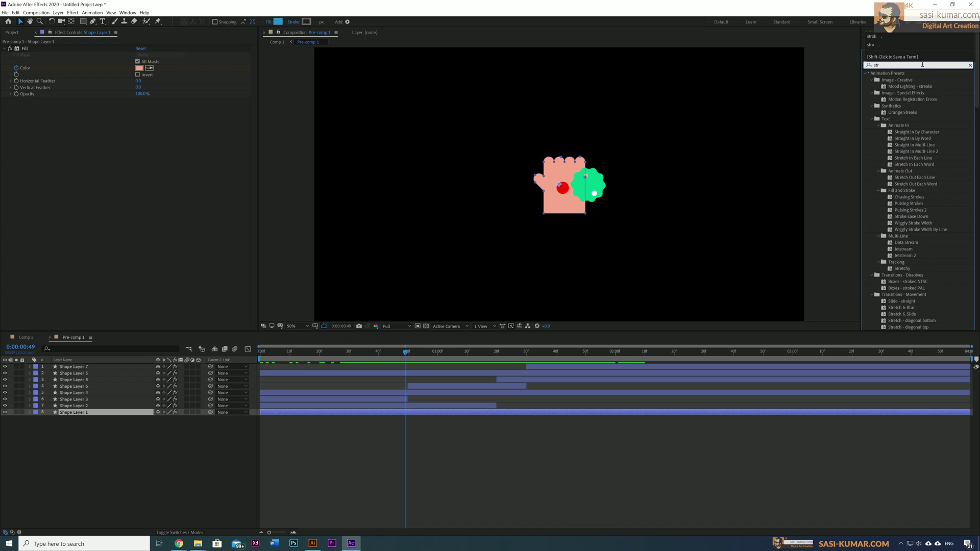
{"action": "type", "text": "ok"}
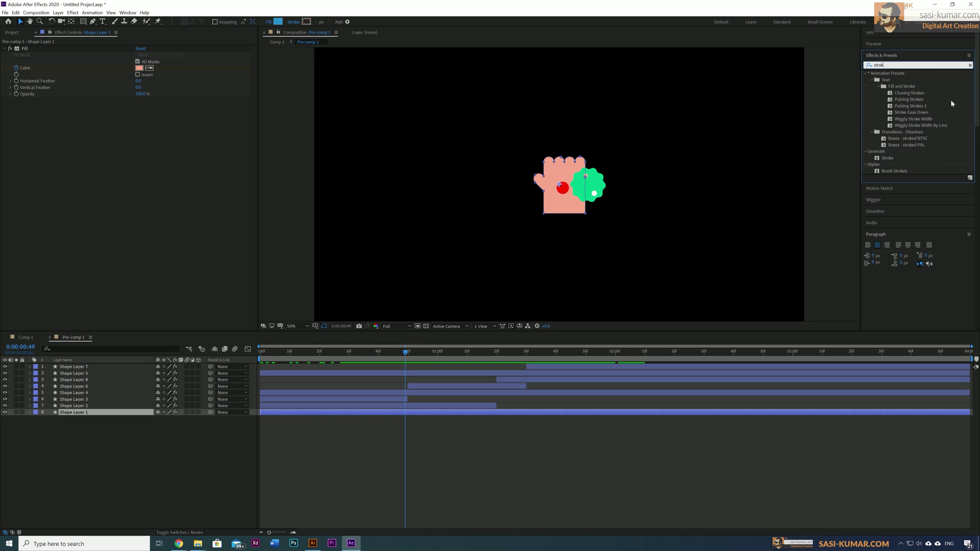
{"action": "type", "text": "e"}
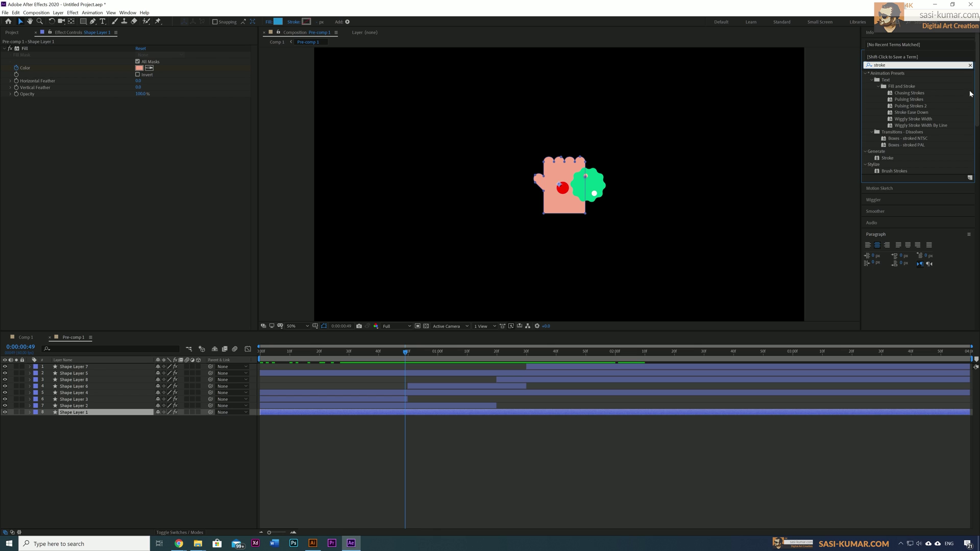
{"action": "scroll", "coordinate": [977, 92], "scroll_direction": "down", "scroll_amount": 2}
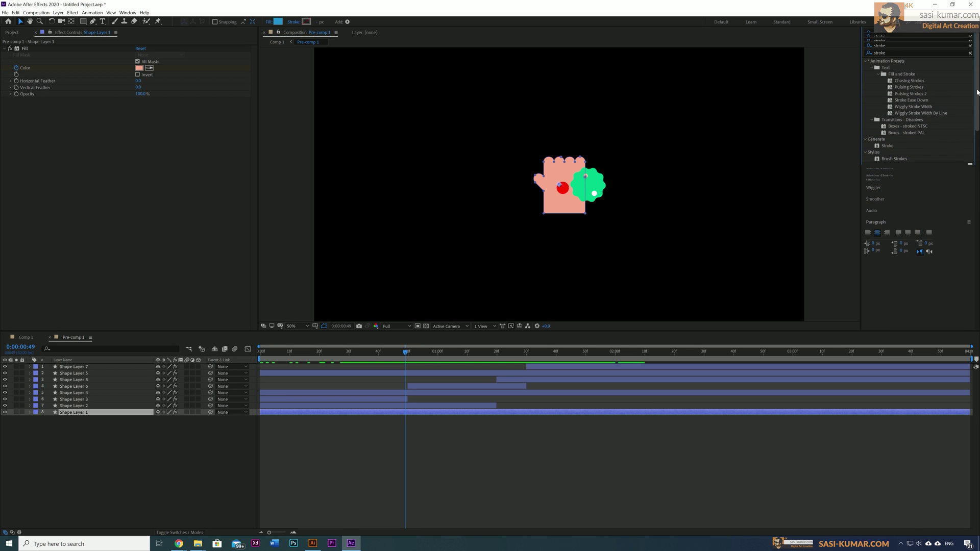
{"action": "mouse_move", "coordinate": [897, 150]}
{"action": "left_mouse_down"}
{"action": "mouse_move", "coordinate": [760, 228]}
{"action": "mouse_move", "coordinate": [256, 336]}
{"action": "mouse_move", "coordinate": [191, 232]}
{"action": "left_mouse_up"}
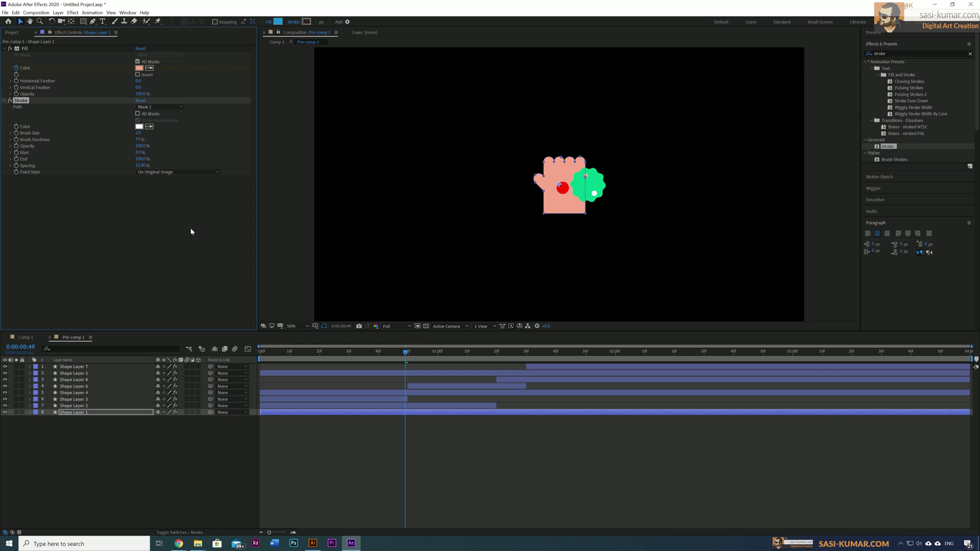
Step: Apply the Shape Layer 1 stroke to all masks and increase its brush size for a thicker outline
{"action": "left_click", "coordinate": [138, 114]}
{"action": "left_click_drag", "start_coordinate": [139, 133], "coordinate": [162, 135]}
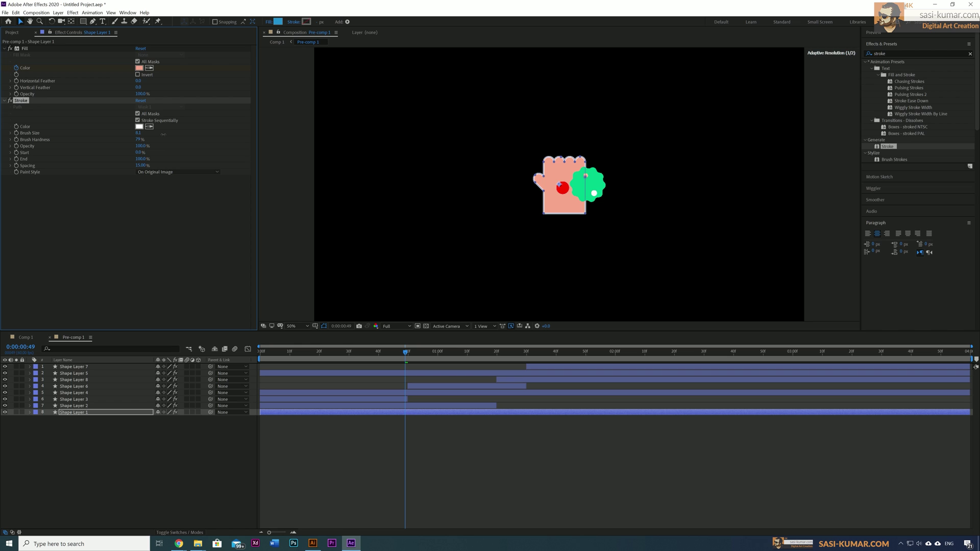
{"action": "key", "text": "slash"}
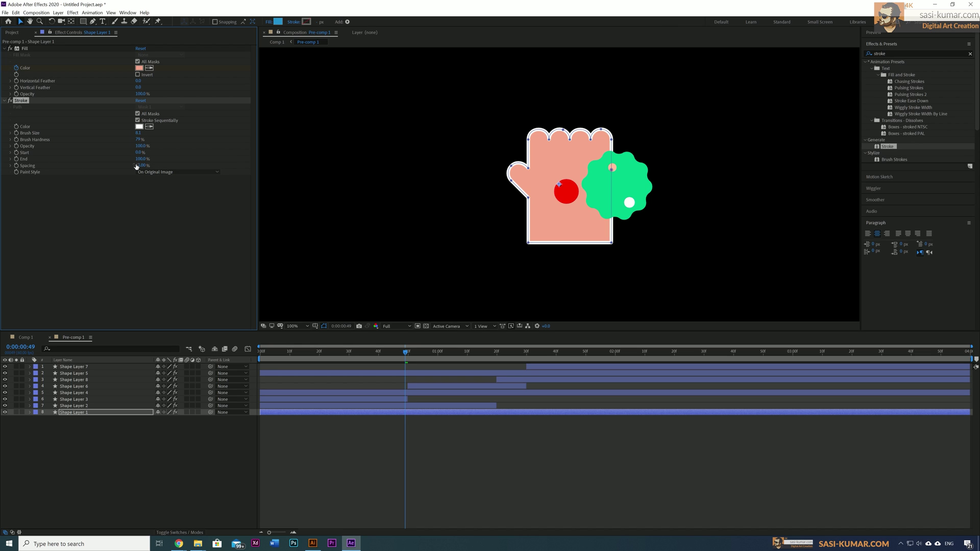
Step: Set the stroke's End to 41% for a partial hand outline and select Shape Layer 2
{"action": "left_click_drag", "start_coordinate": [139, 159], "coordinate": [117, 160]}
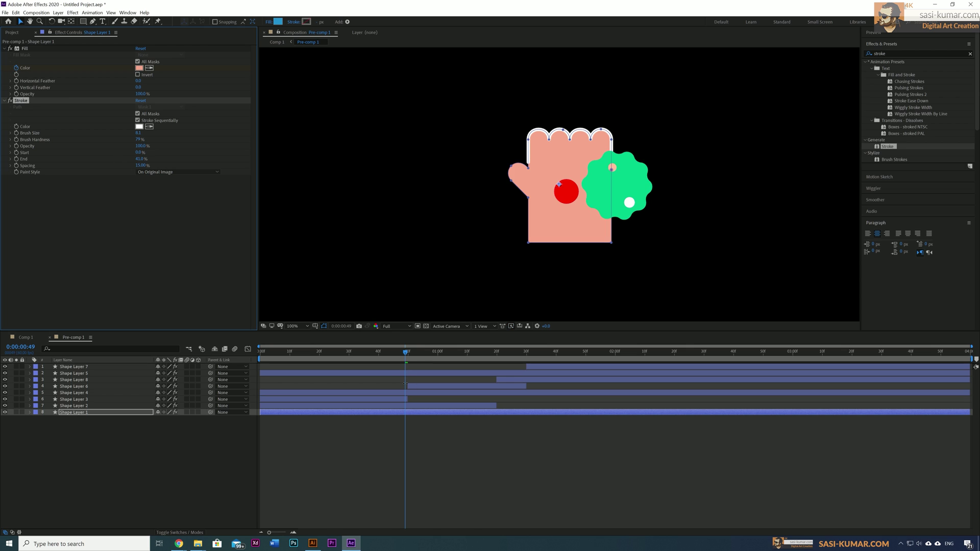
{"action": "left_click_drag", "start_coordinate": [411, 352], "coordinate": [359, 372]}
{"action": "left_click", "coordinate": [395, 406]}
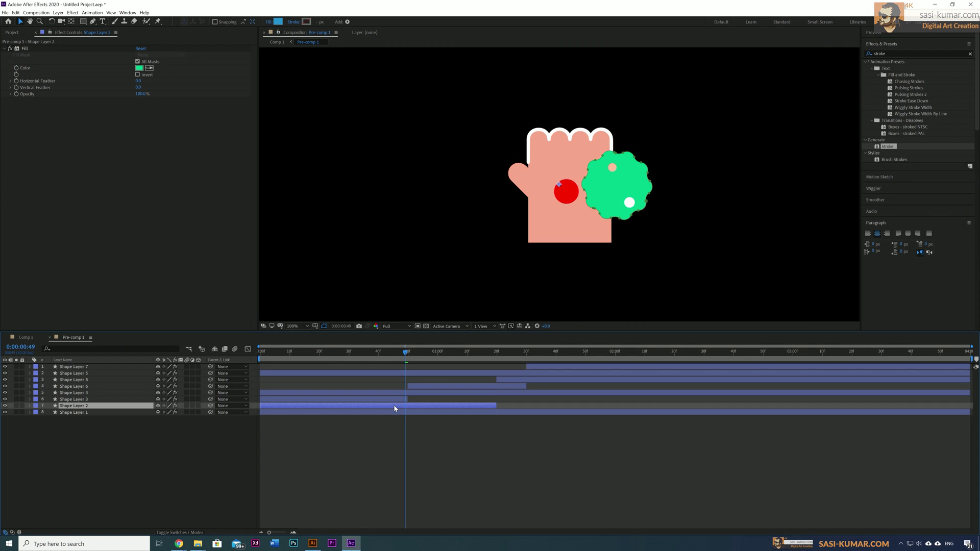